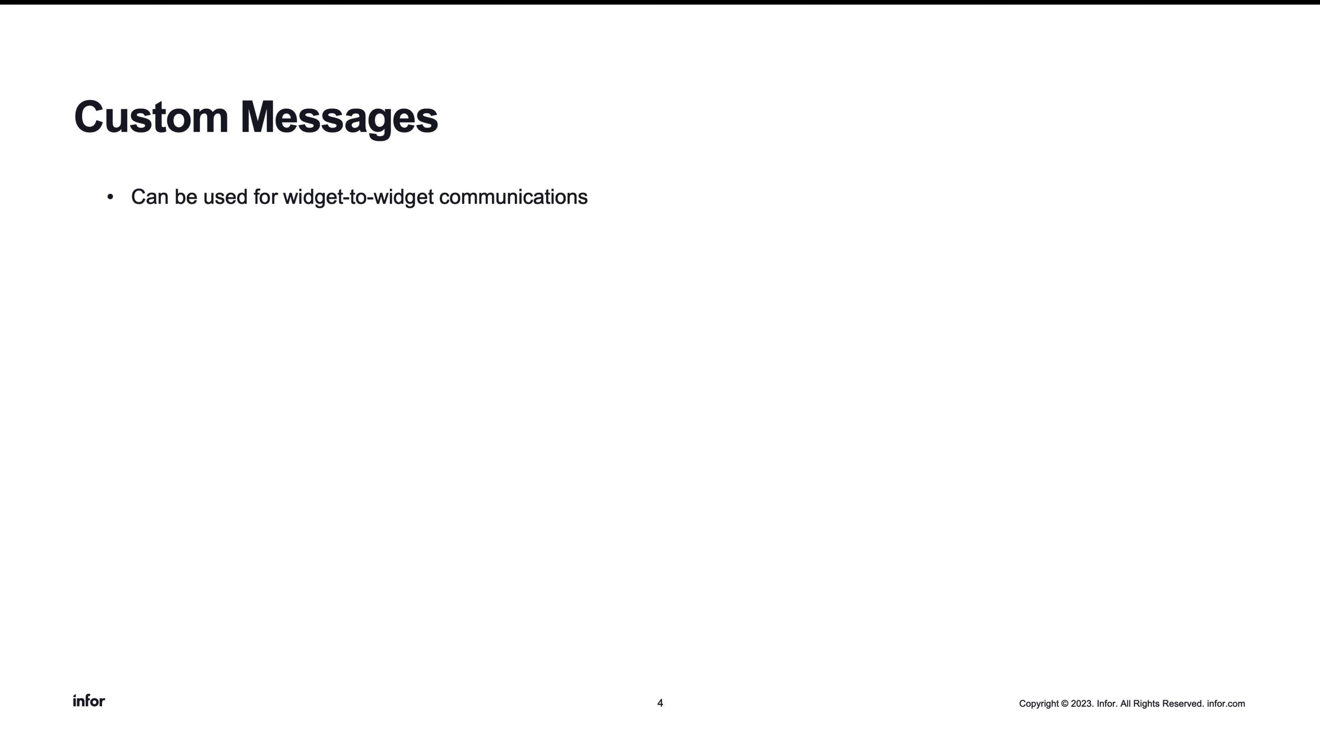
- Show slide 4's Customers (Sending) to Orders (Receiving Customer #) example, then advance to slide 5
key("Right")
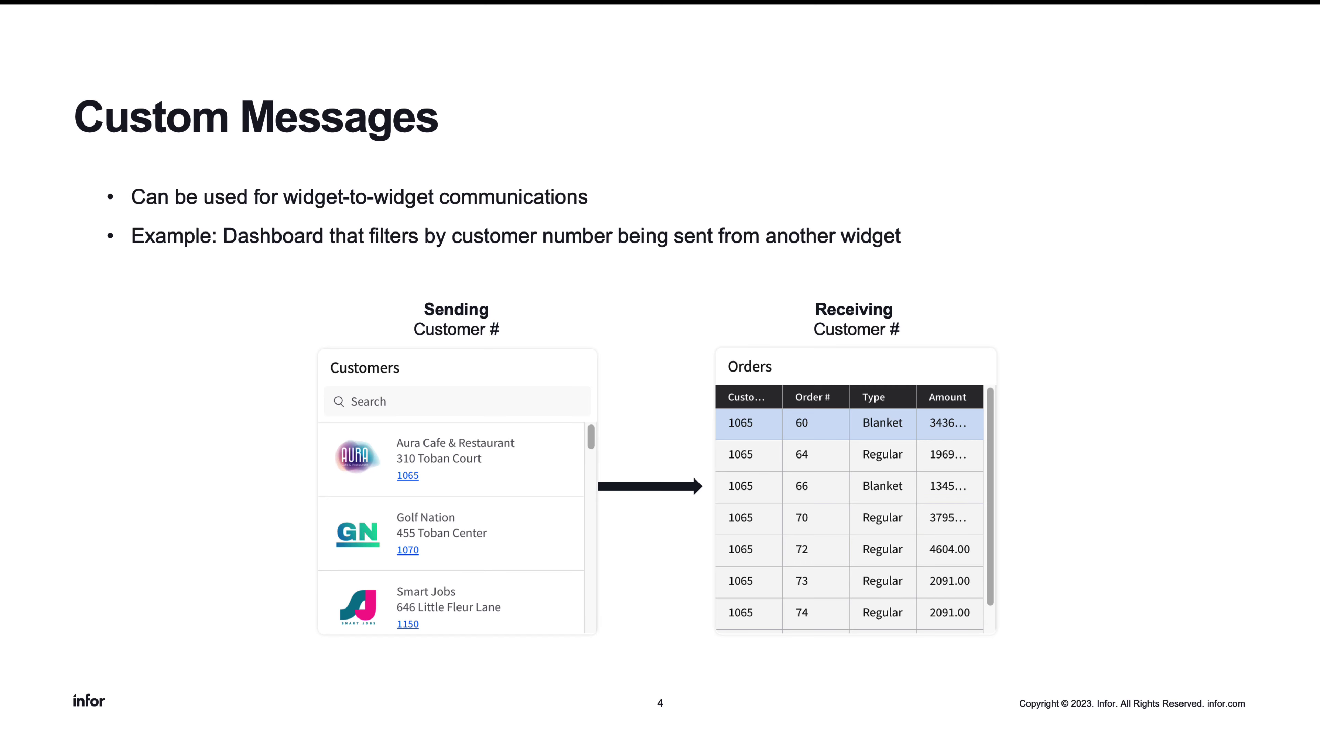
key("Right")
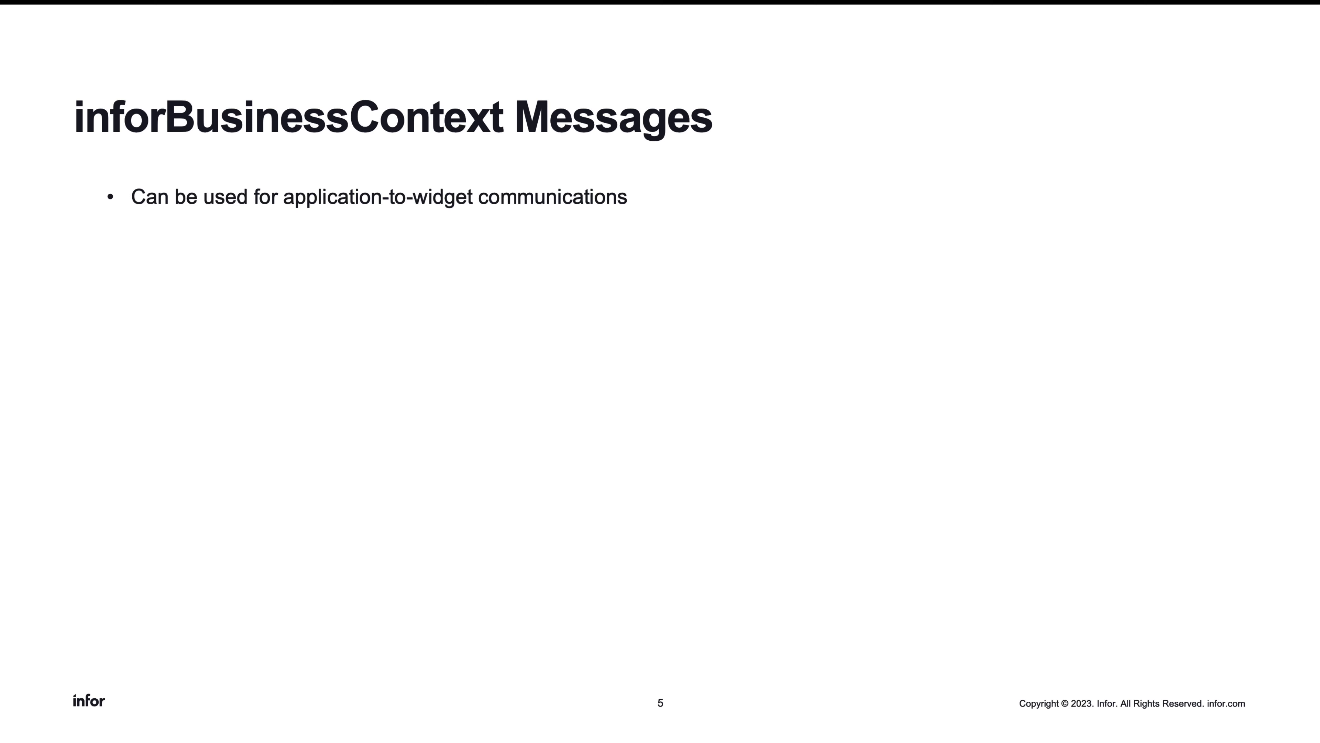
- Reveal slide 5's smart panel bullet, M3 screenshot, arrow and filtering caption, then advance to slide 6
key("Right")
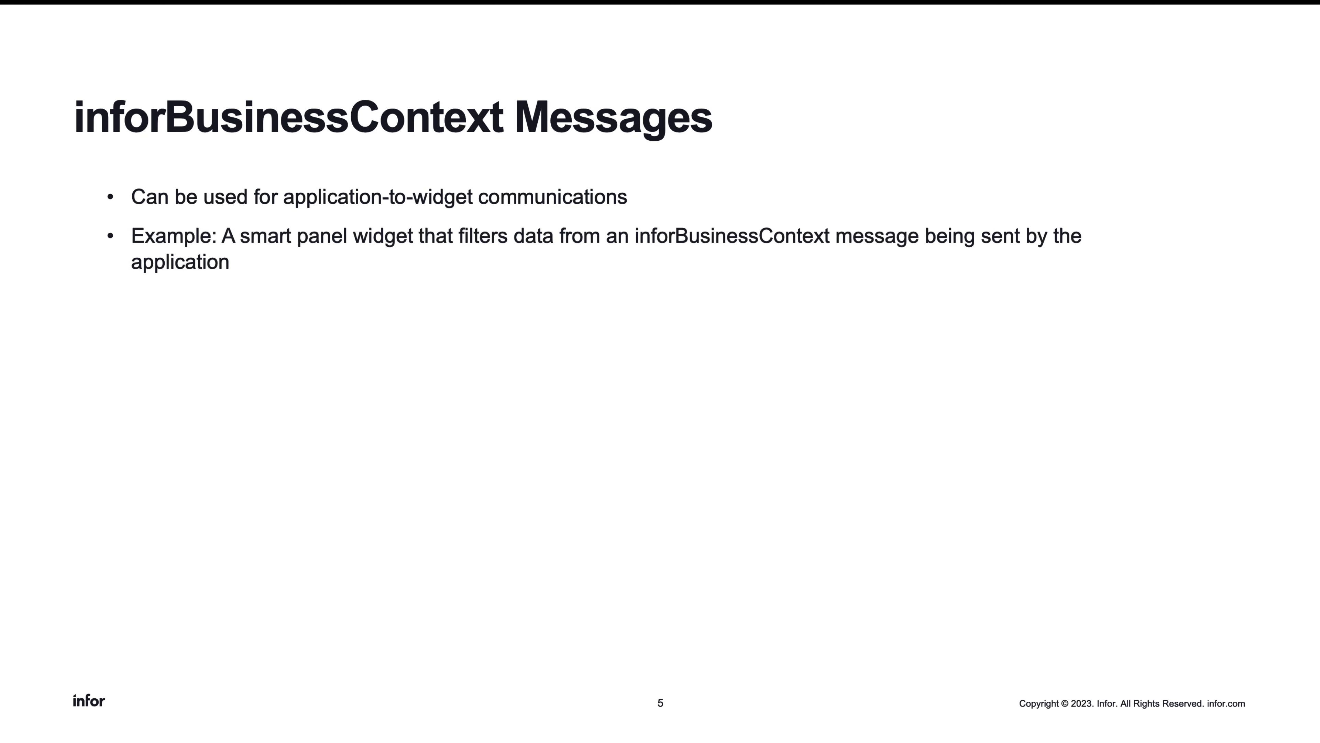
key("Right")
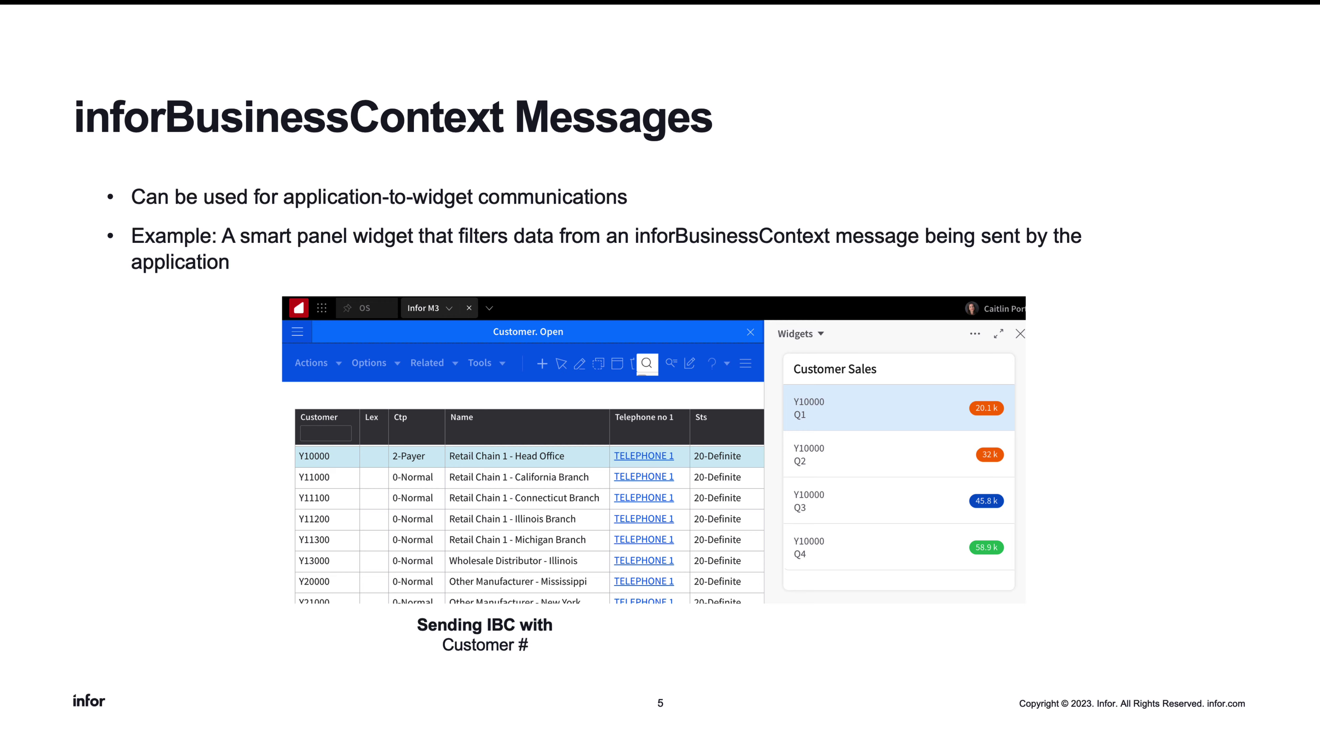
key("Right")
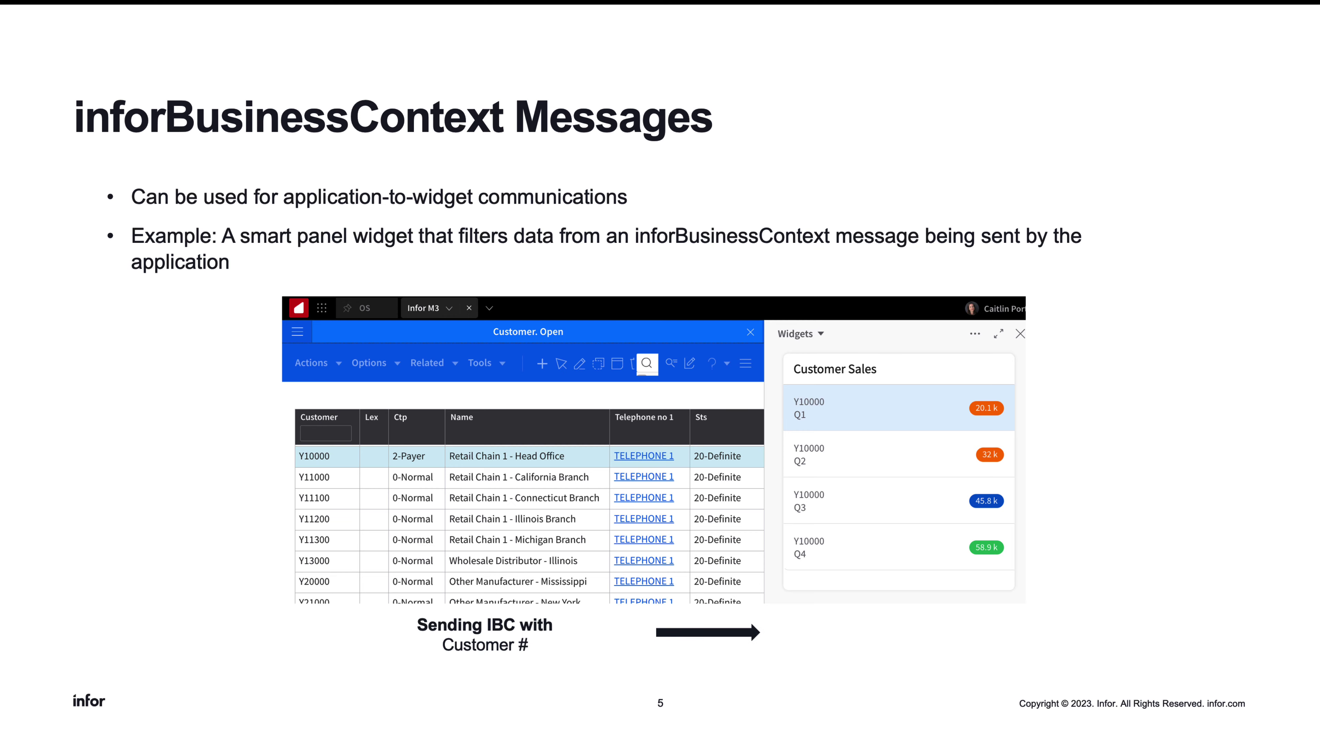
key("Right")
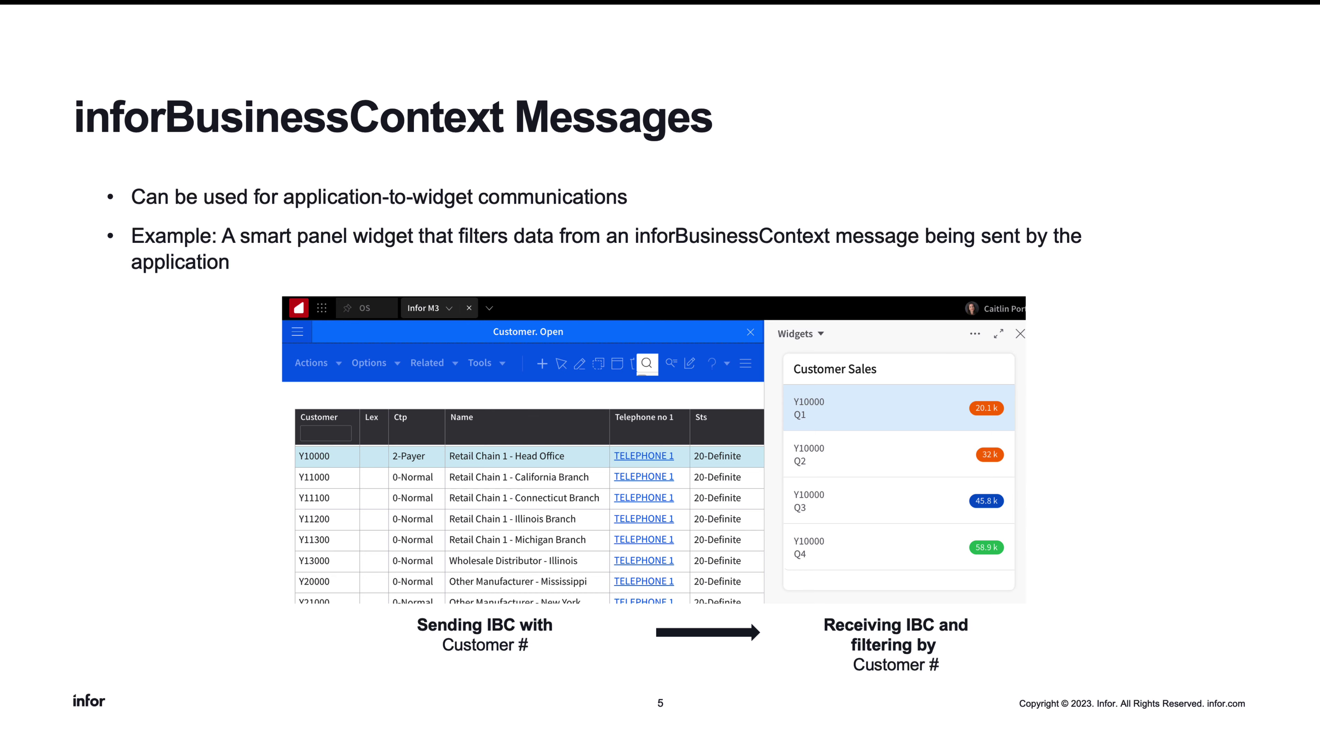
key("Right")
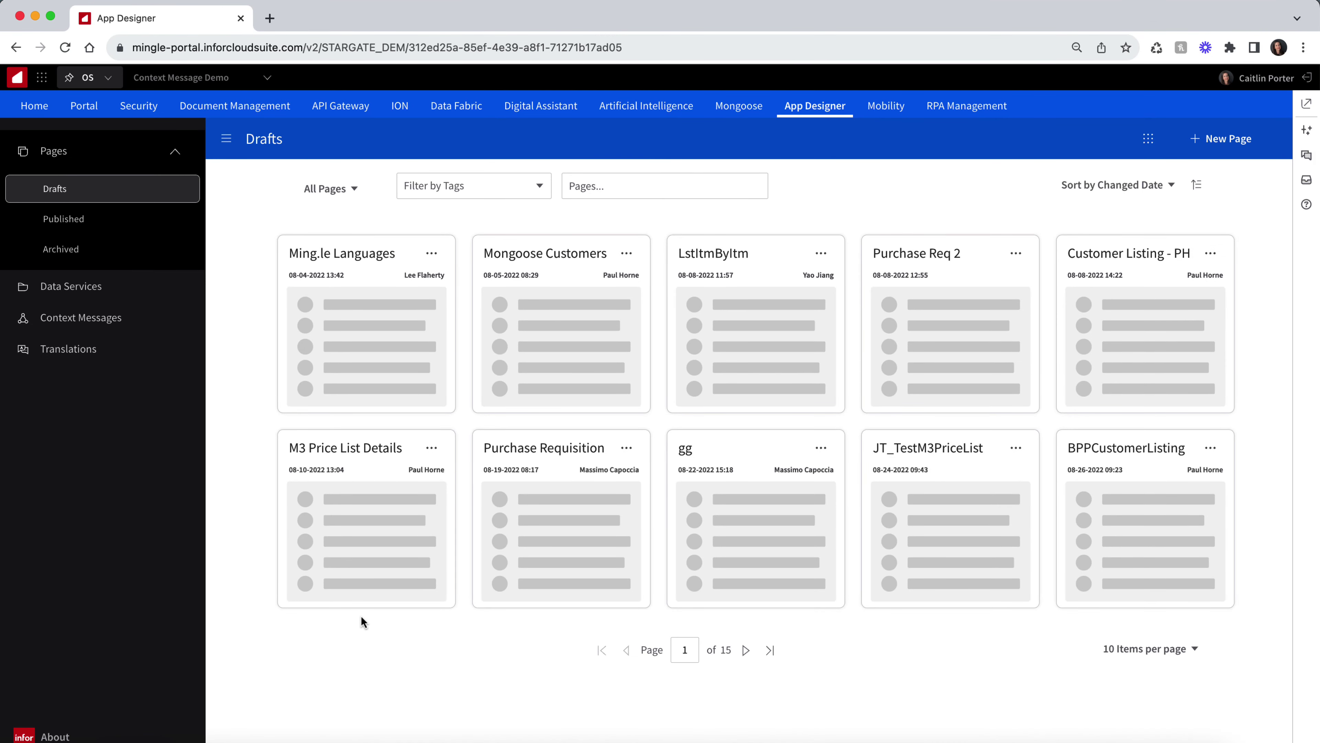
- Select Golf Nation, Smart Jobs, order 12 and Acwell Game Studios on the Context Message Demo page, then return to drafts
left_click(209, 79)
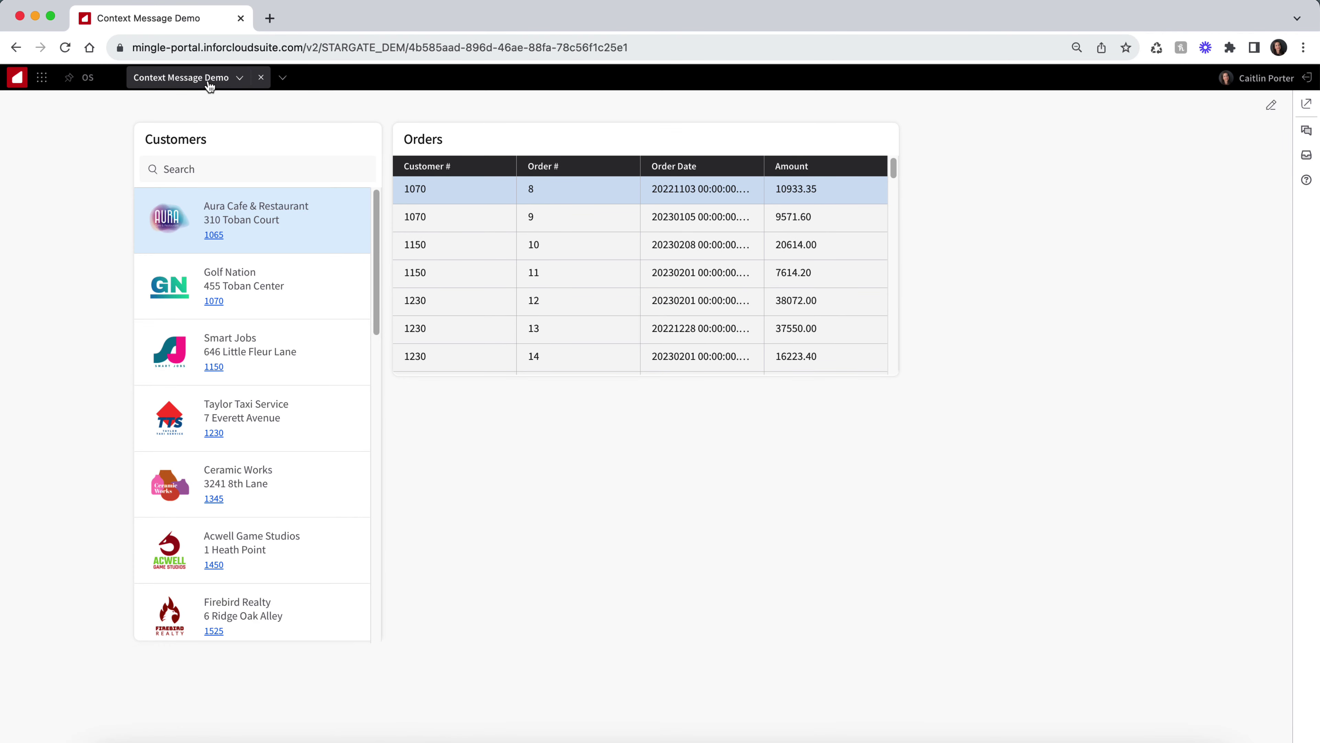
left_click(268, 314)
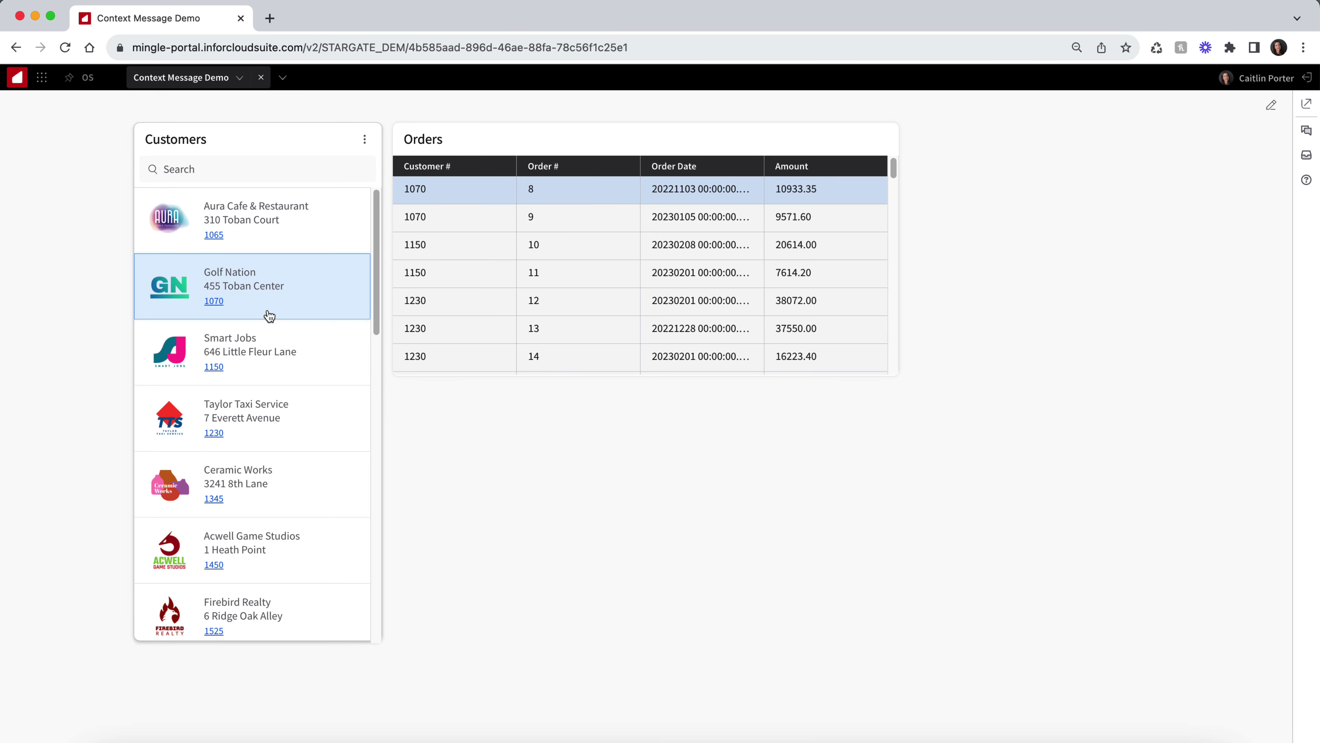
left_click(269, 360)
left_click(492, 297)
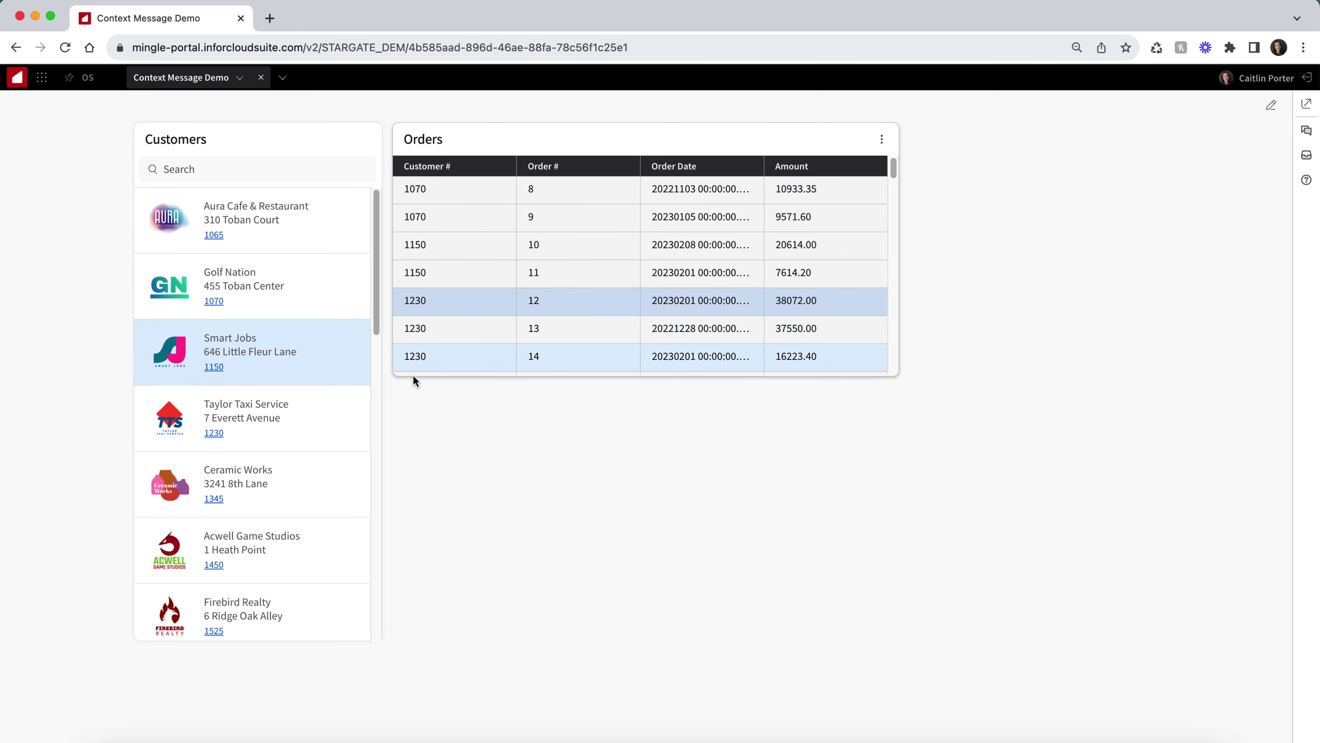
left_click(321, 535)
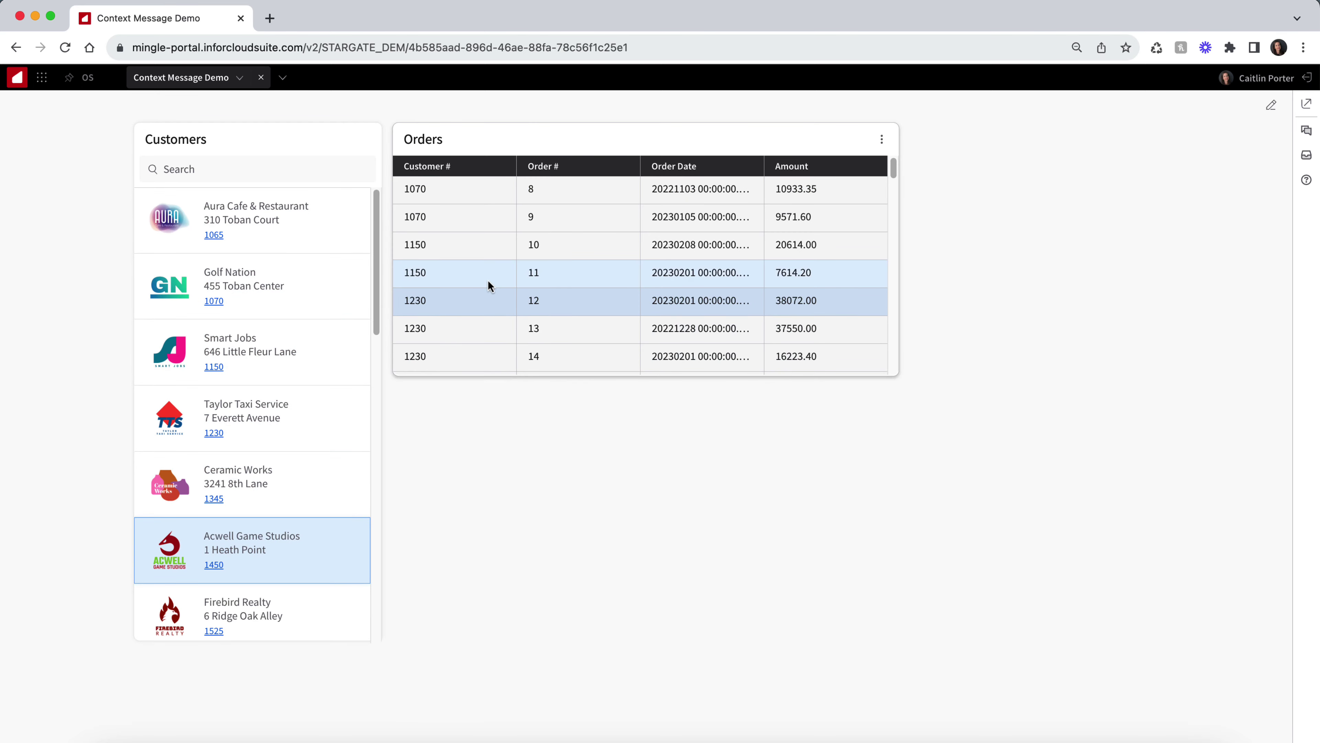
scroll(488, 280, "down", 2)
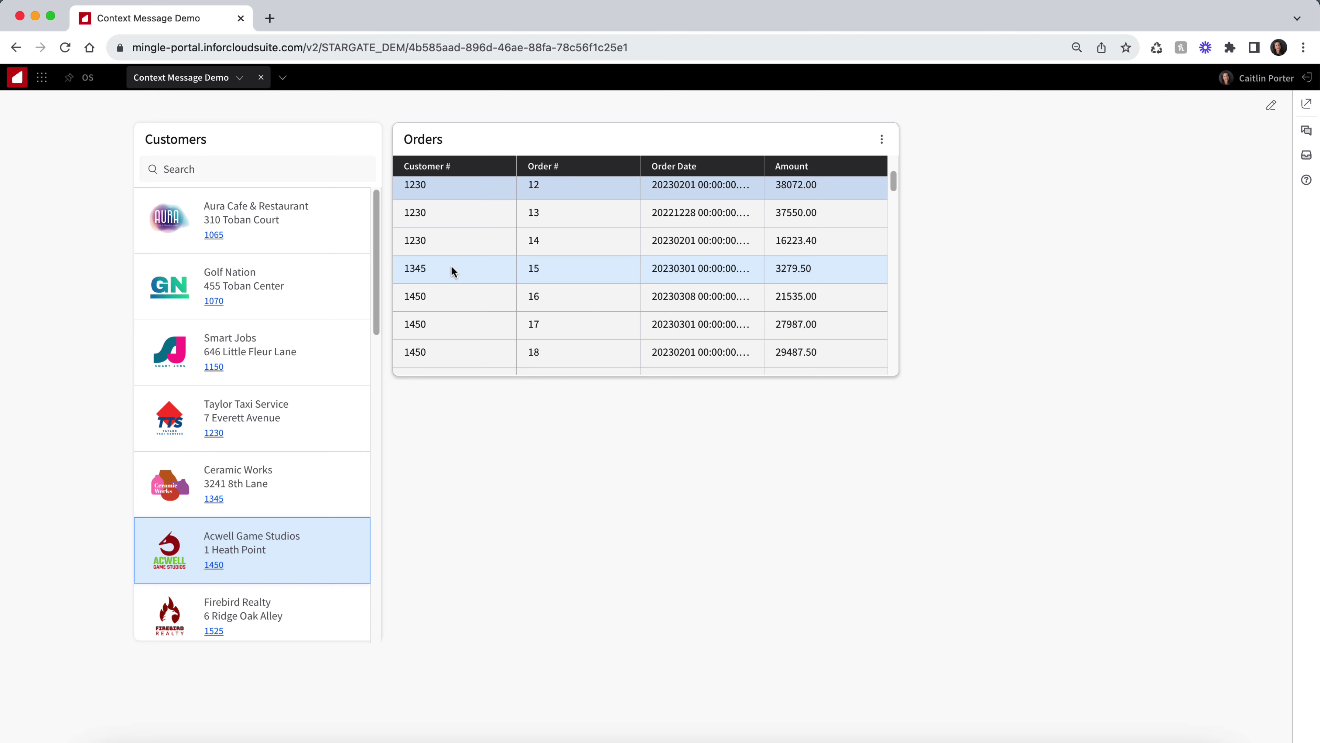
left_click(97, 87)
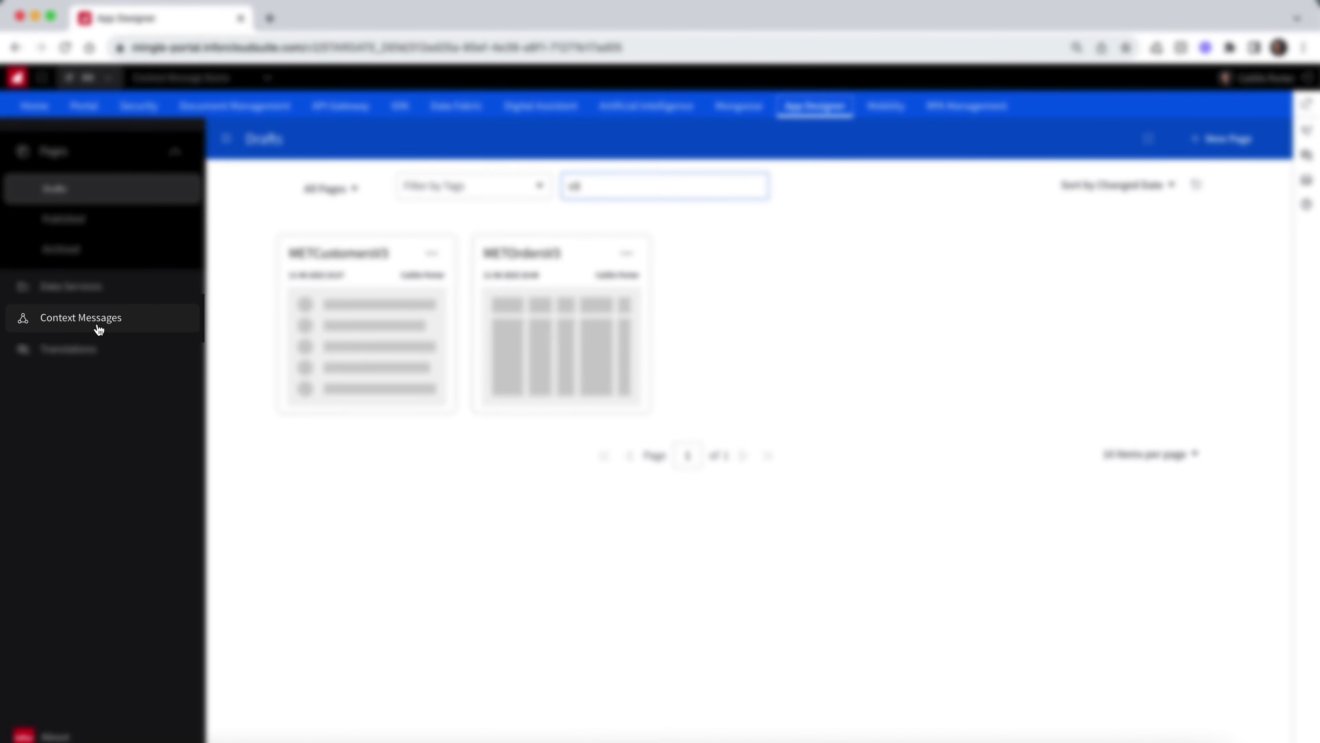
- Create context message METCustNumV3, described 'Syncs customer number', of type Custom - Widget Communication
left_click(150, 326)
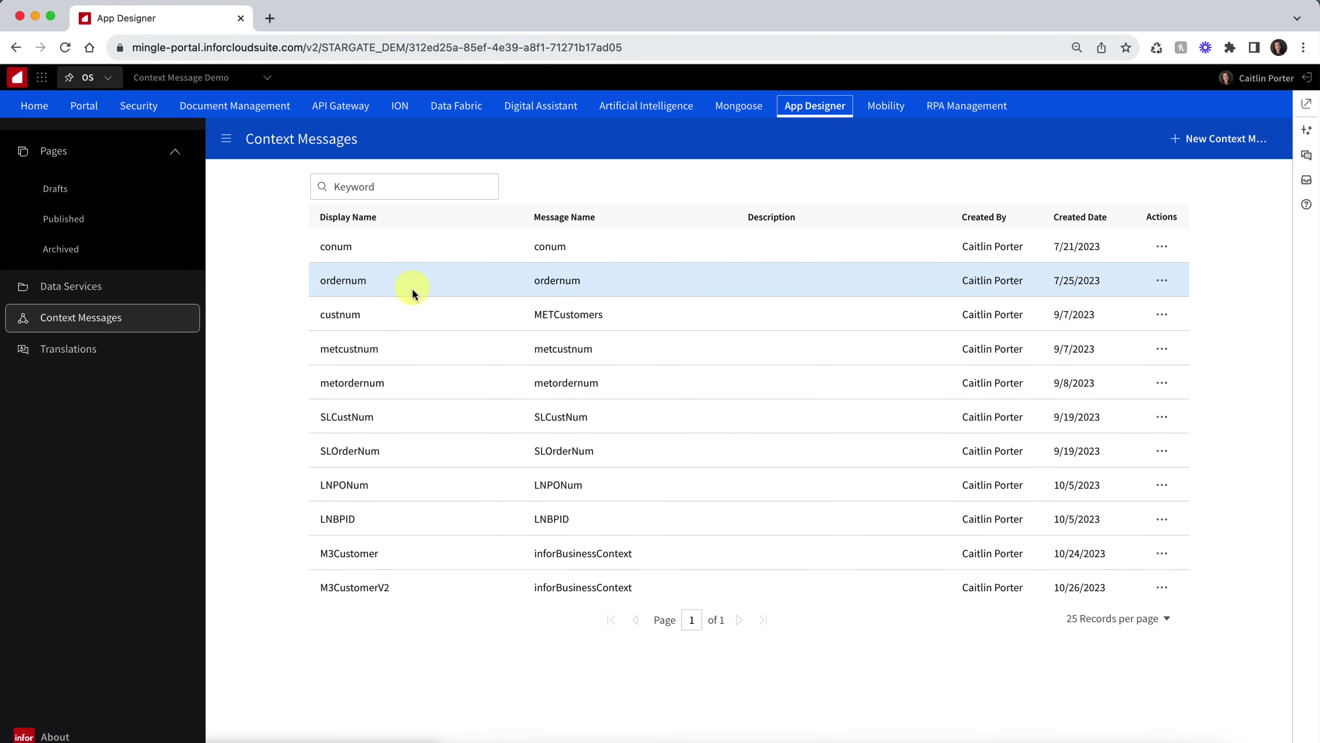
left_click(1215, 148)
left_click(670, 353)
type("METCustNumV3")
left_click(766, 459)
type("Syncs customer number")
left_click(1256, 139)
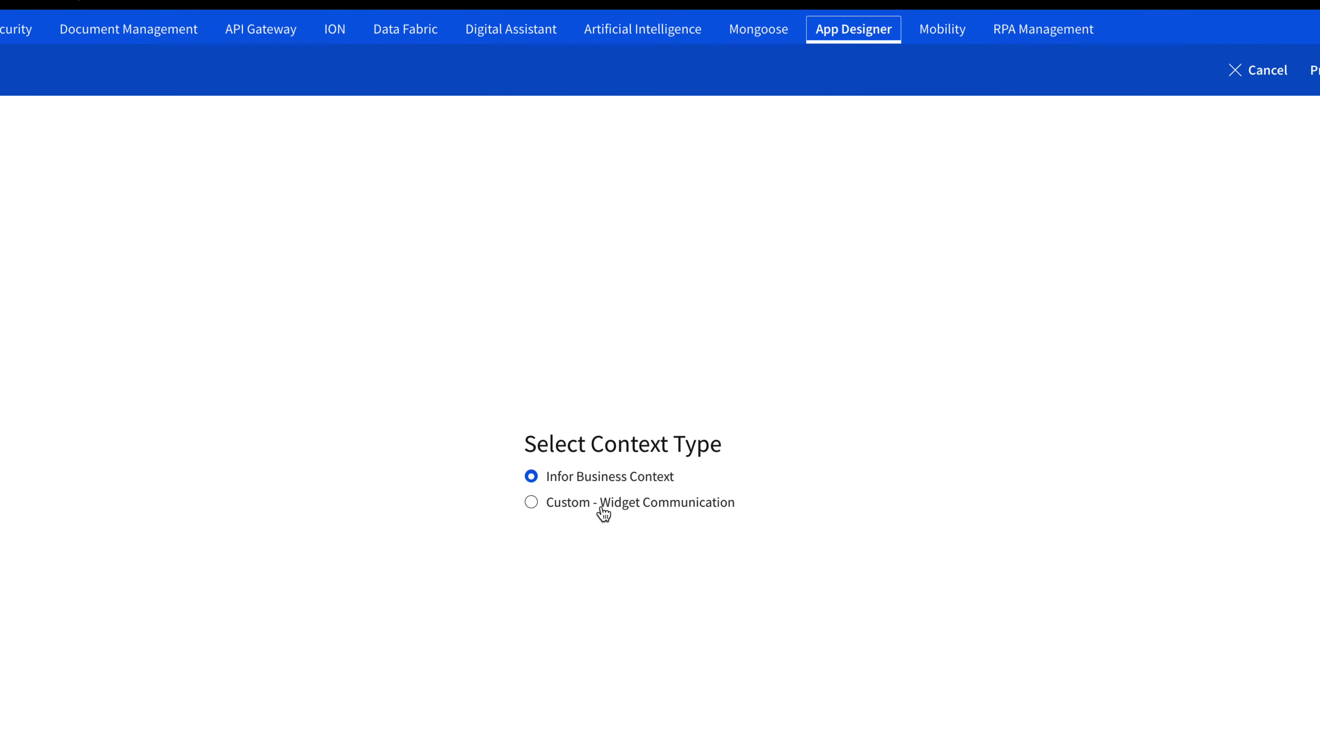
left_click(603, 512)
- Enter METCustNumV3 as the message name and add a CustNum body property to the schema
left_click(1270, 141)
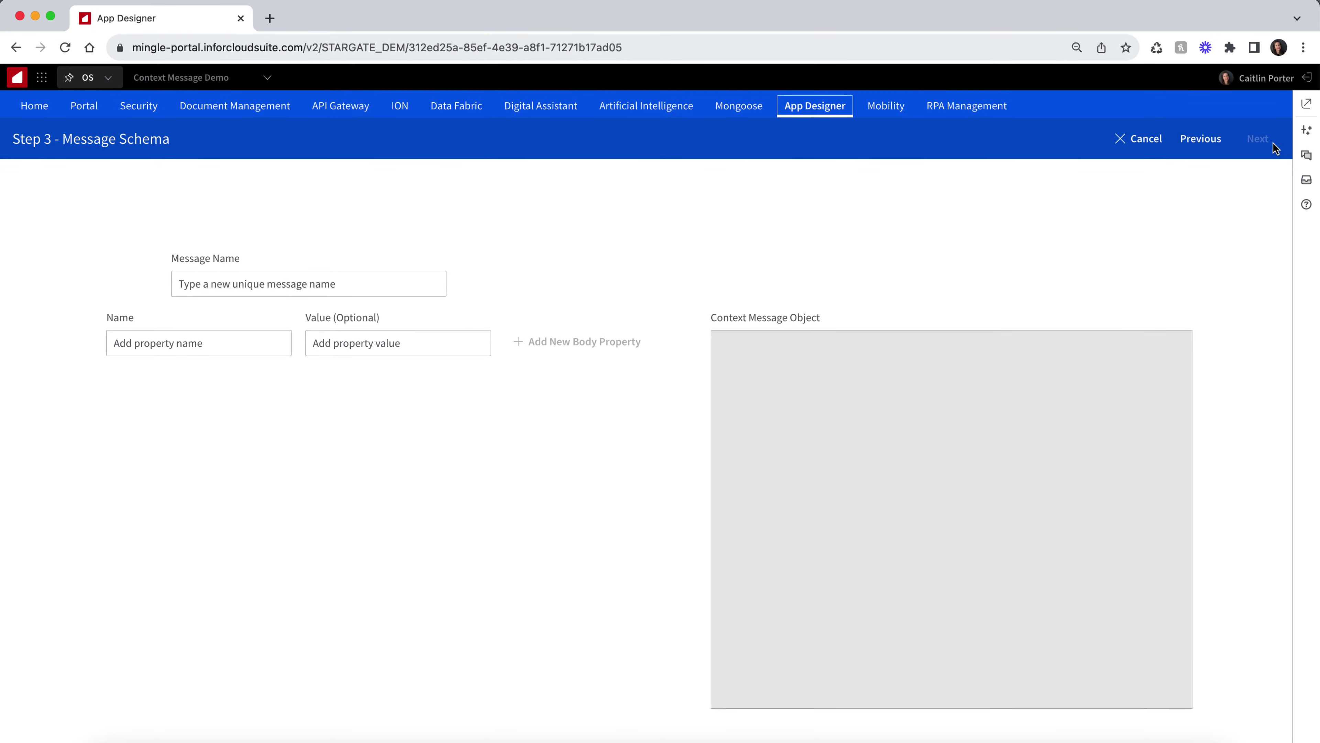
left_click(395, 286)
type("C")
key("BackSpace")
type("METCustNumV3")
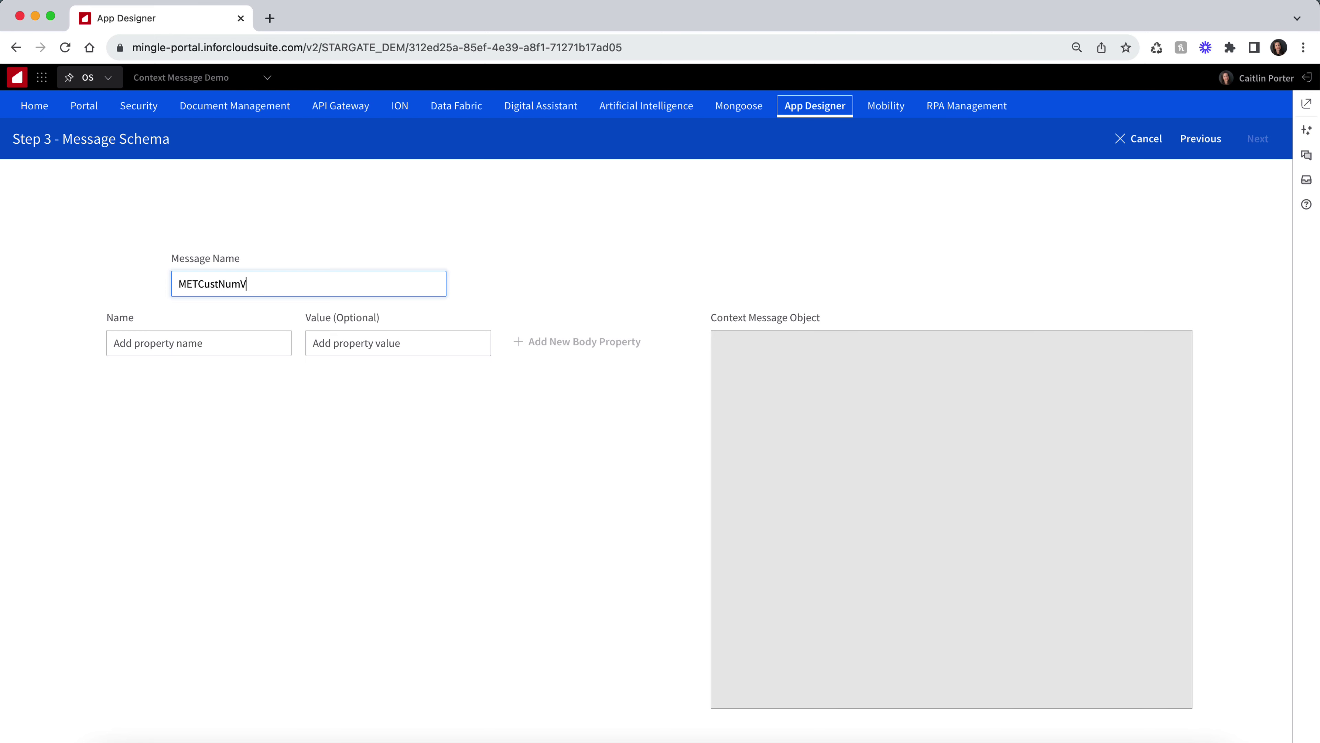
left_click(199, 343)
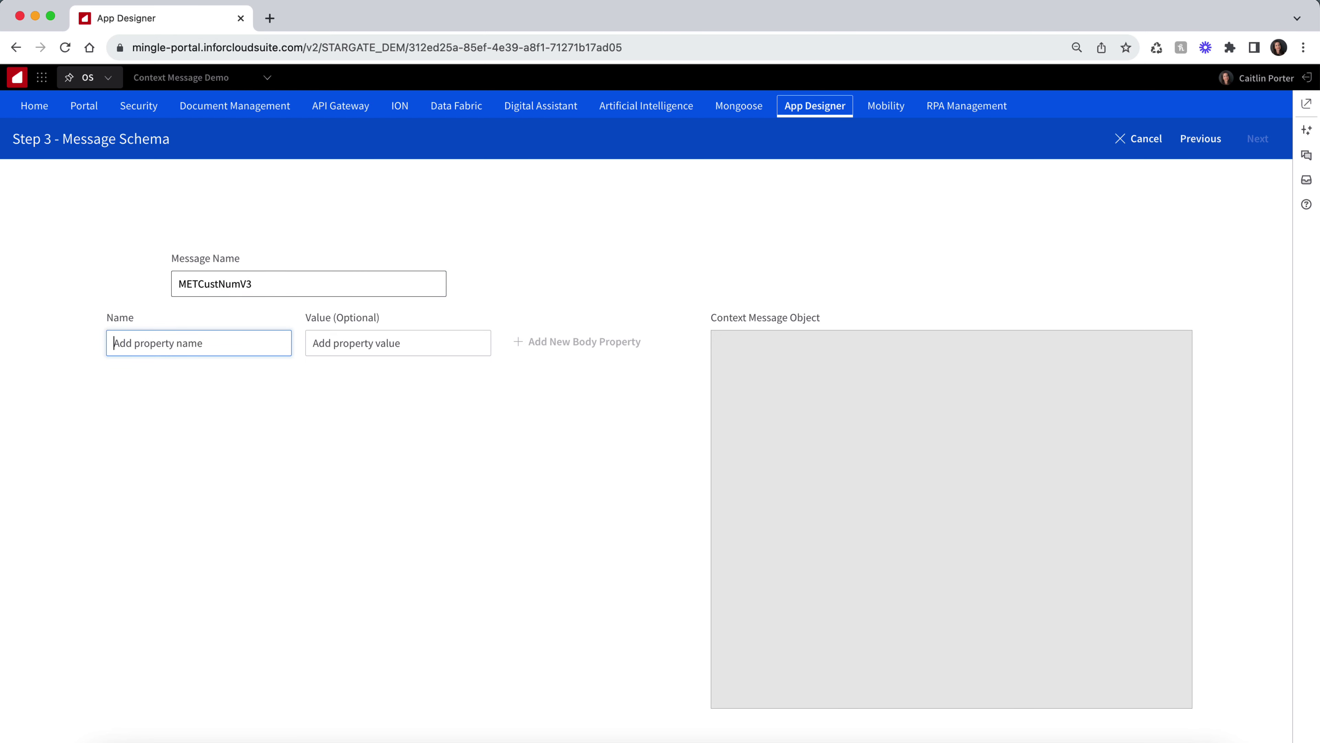
type("CustNum")
key("Tab")
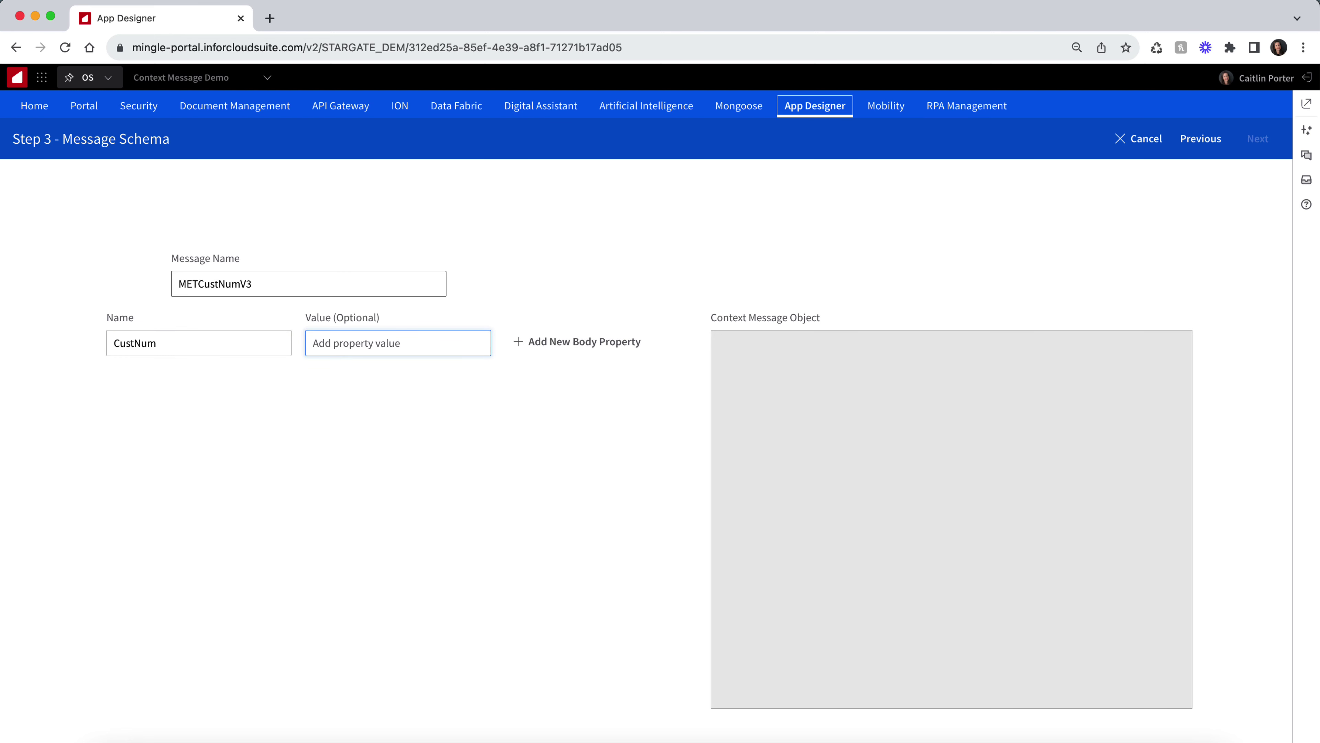
left_click(587, 355)
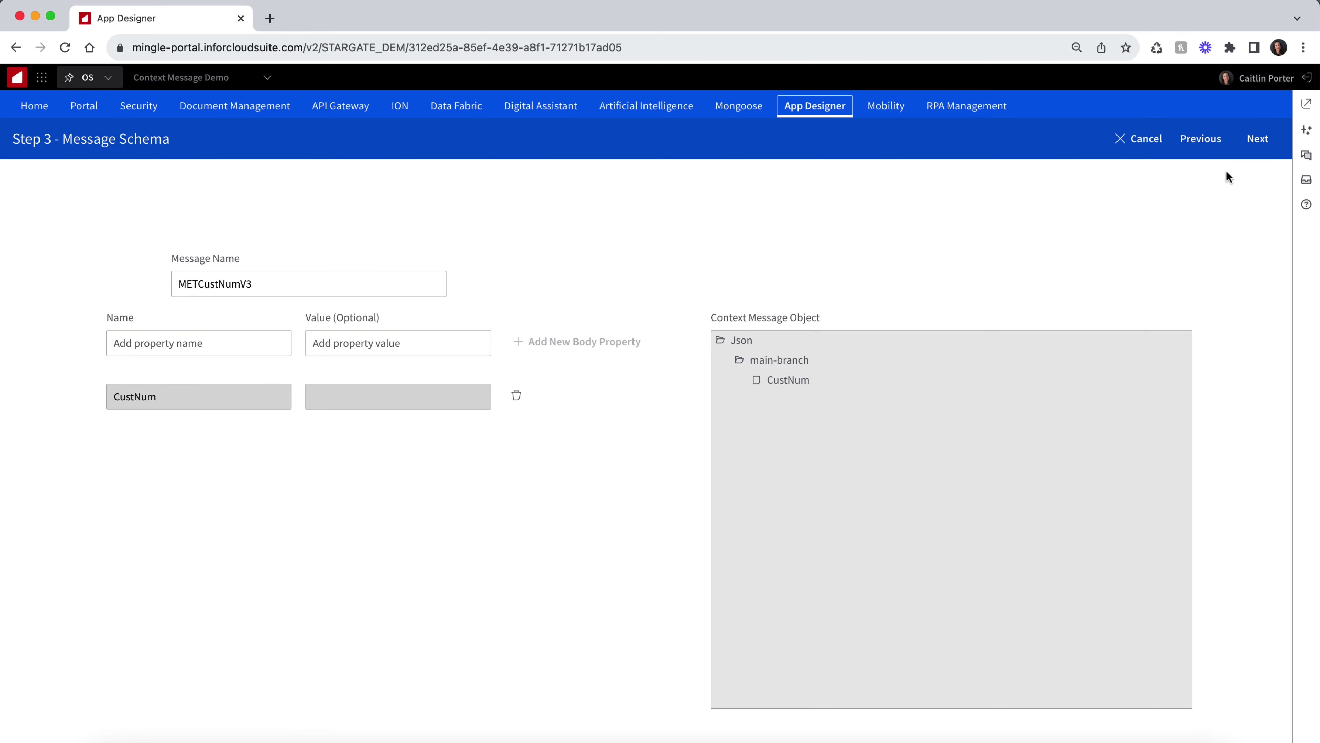
- Add a CustNum parameter using the CustNum path to the message's parameters table
left_click(1261, 143)
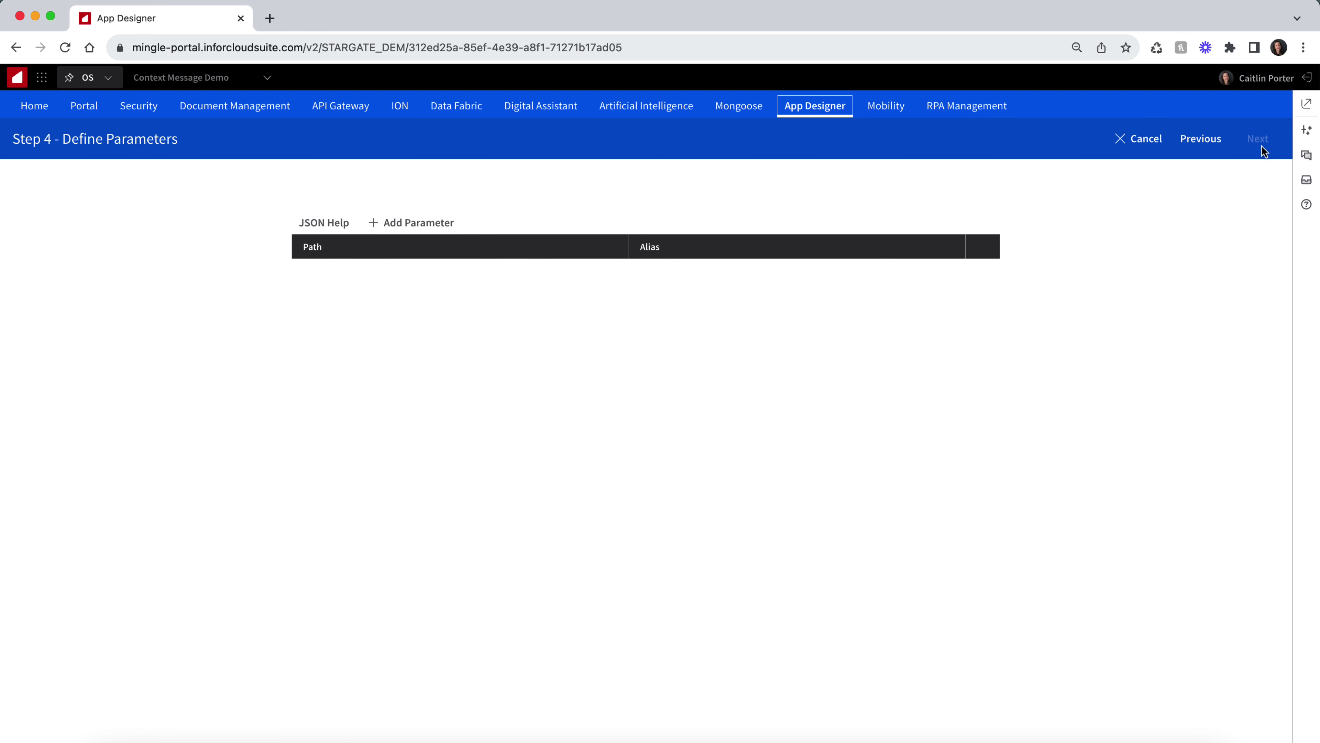
left_click(423, 223)
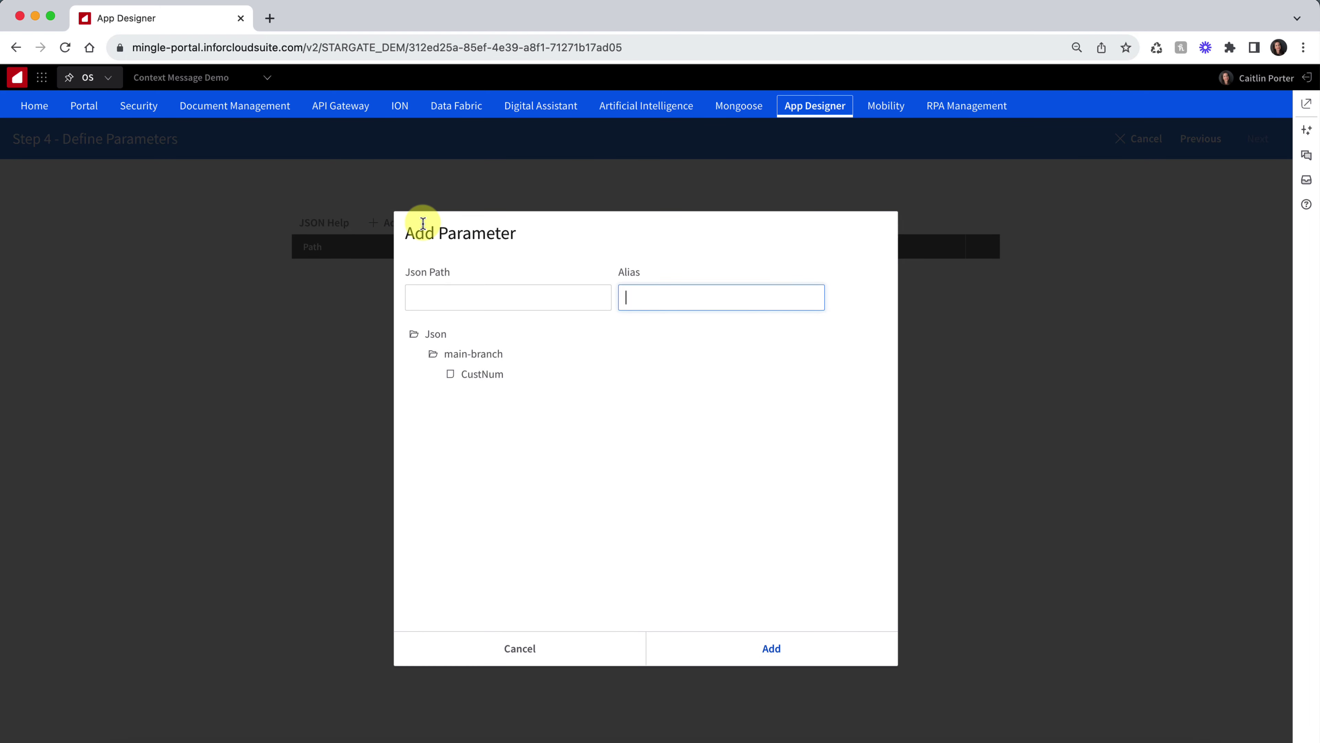
left_click(479, 379)
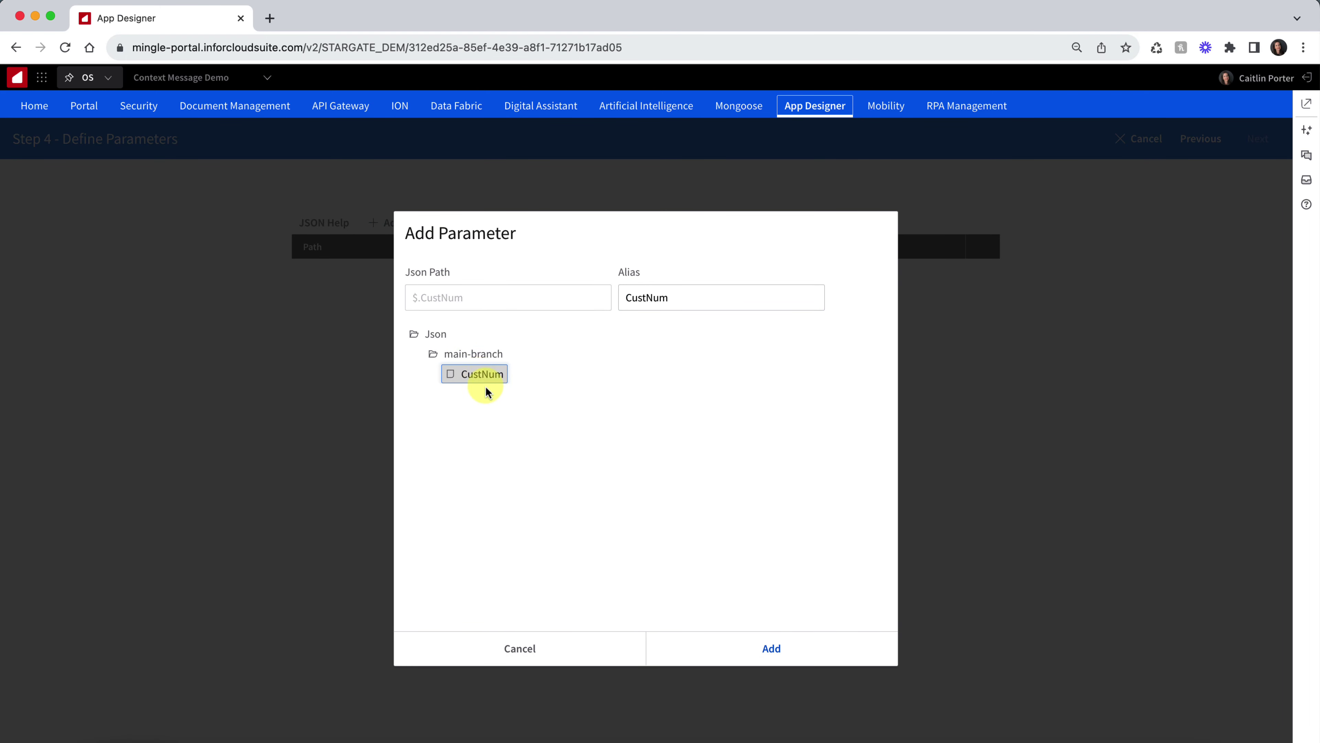
left_click(756, 645)
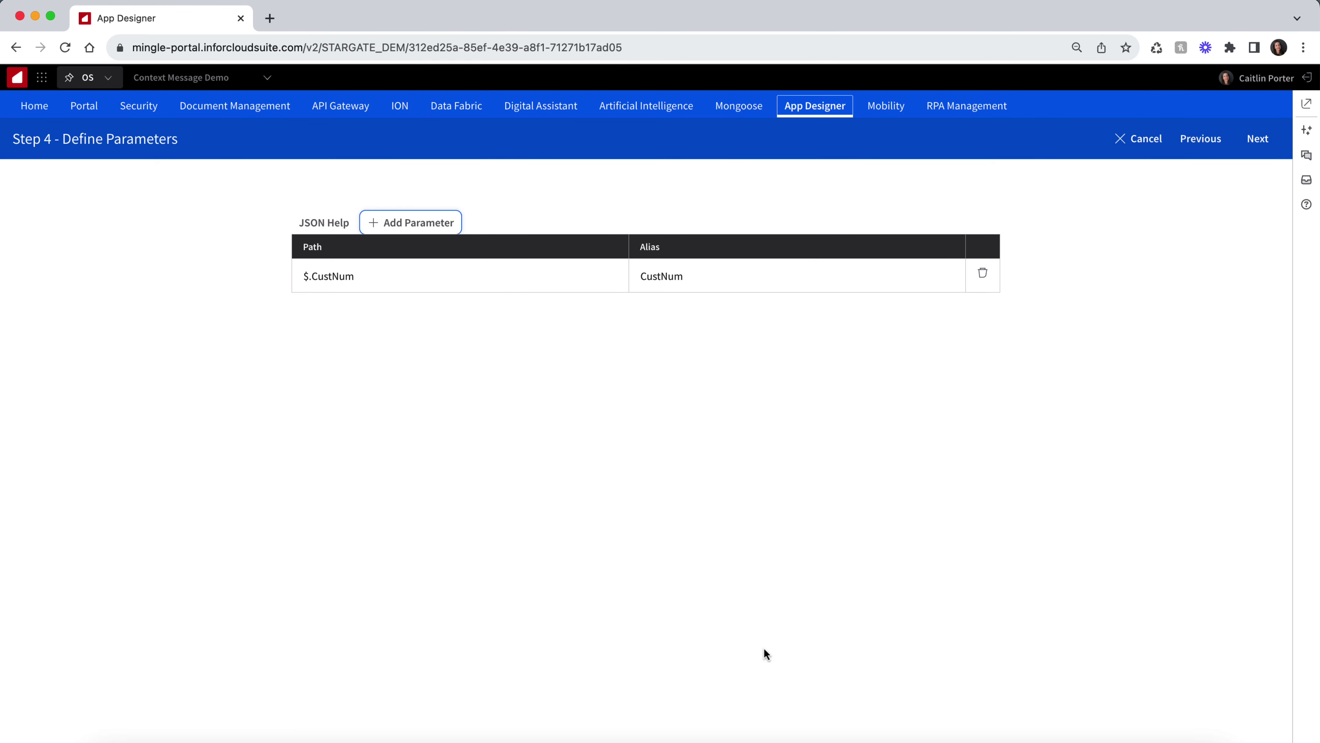
left_click(1258, 139)
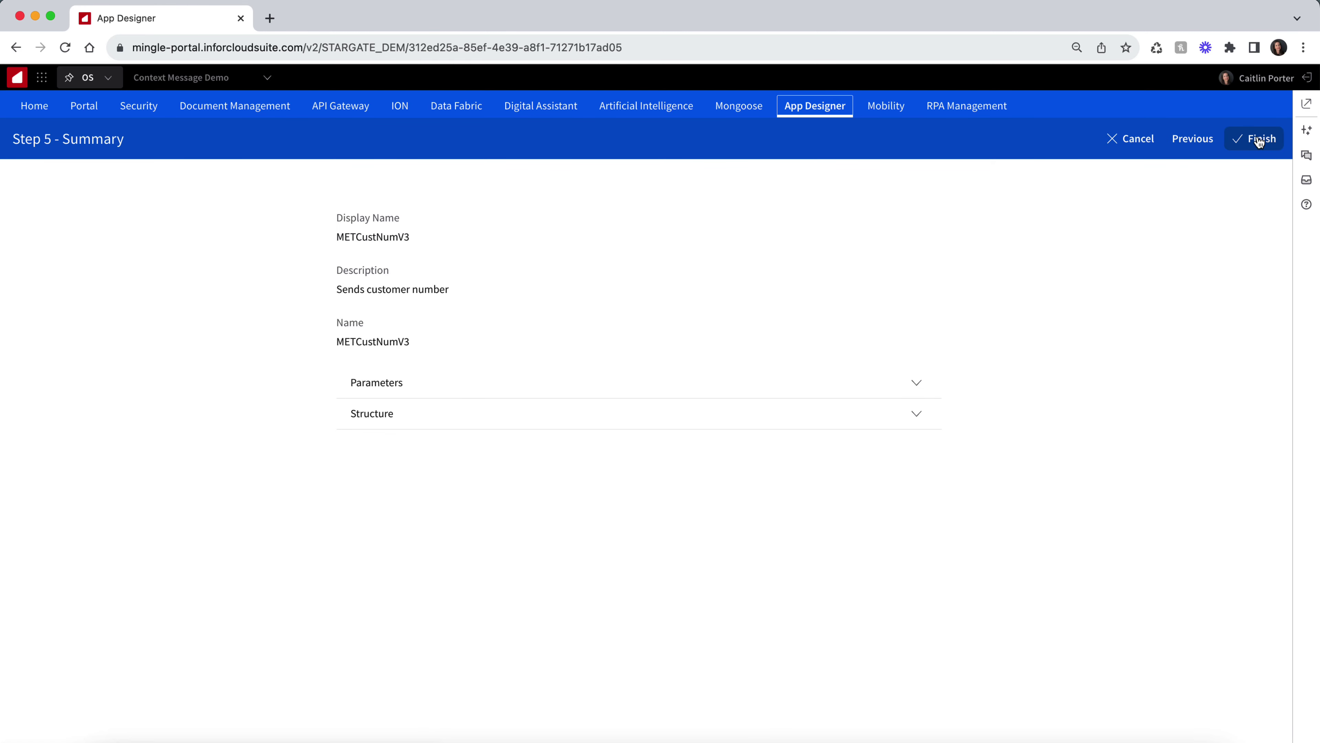
- Review the parameters and Json structure on the Summary page, then finish METCustNumV3
left_click(917, 383)
left_click(920, 385)
left_click(916, 414)
left_click(431, 492)
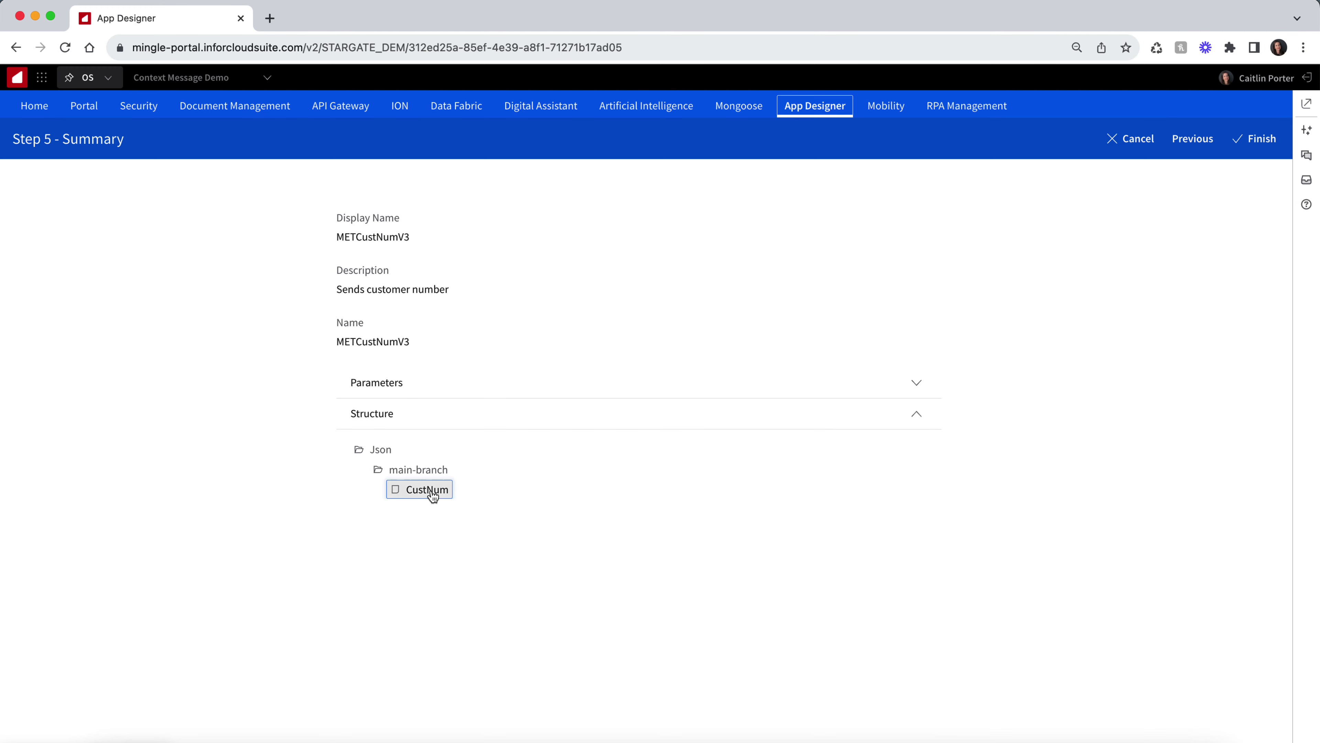
left_click(419, 469)
left_click(377, 449)
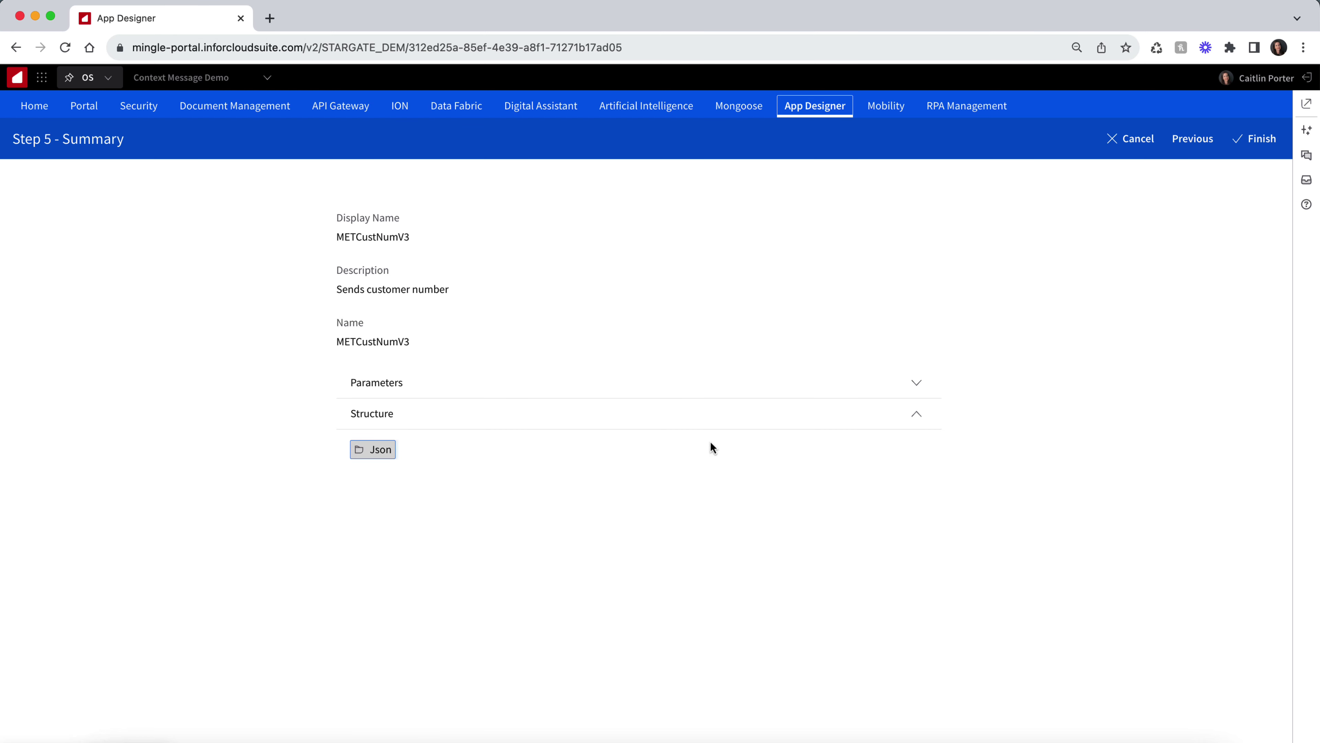
left_click(917, 414)
left_click(1253, 143)
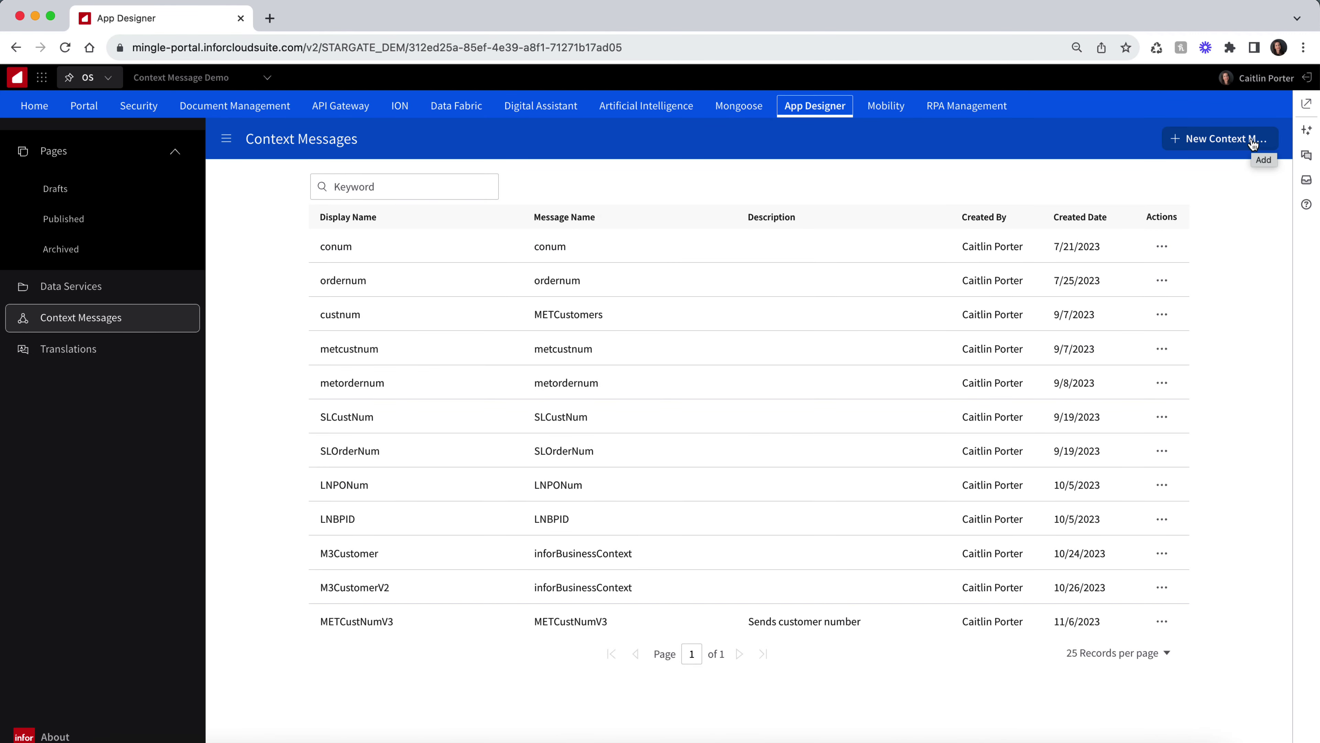
- Filter drafts by 'v3', edit METCustomersV3, and expand its Context Message settings
left_click(55, 188)
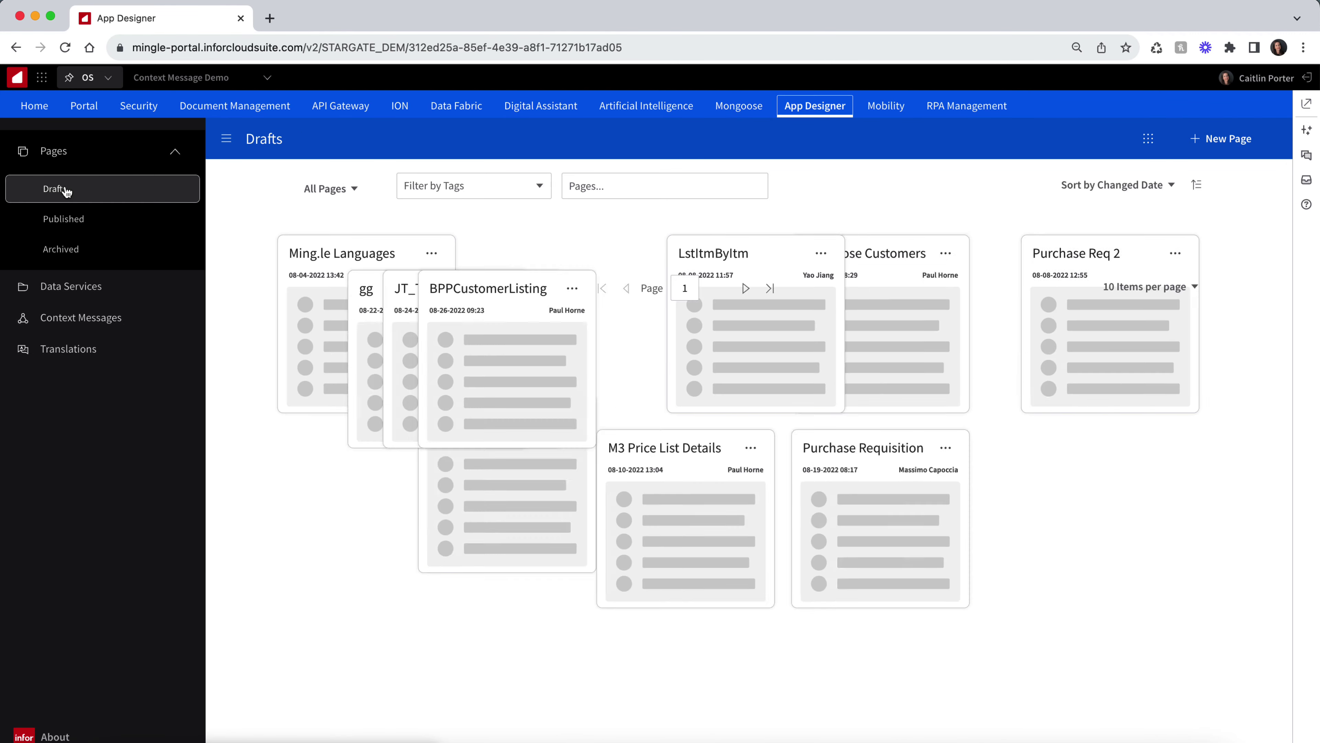
left_click(653, 187)
type("v3")
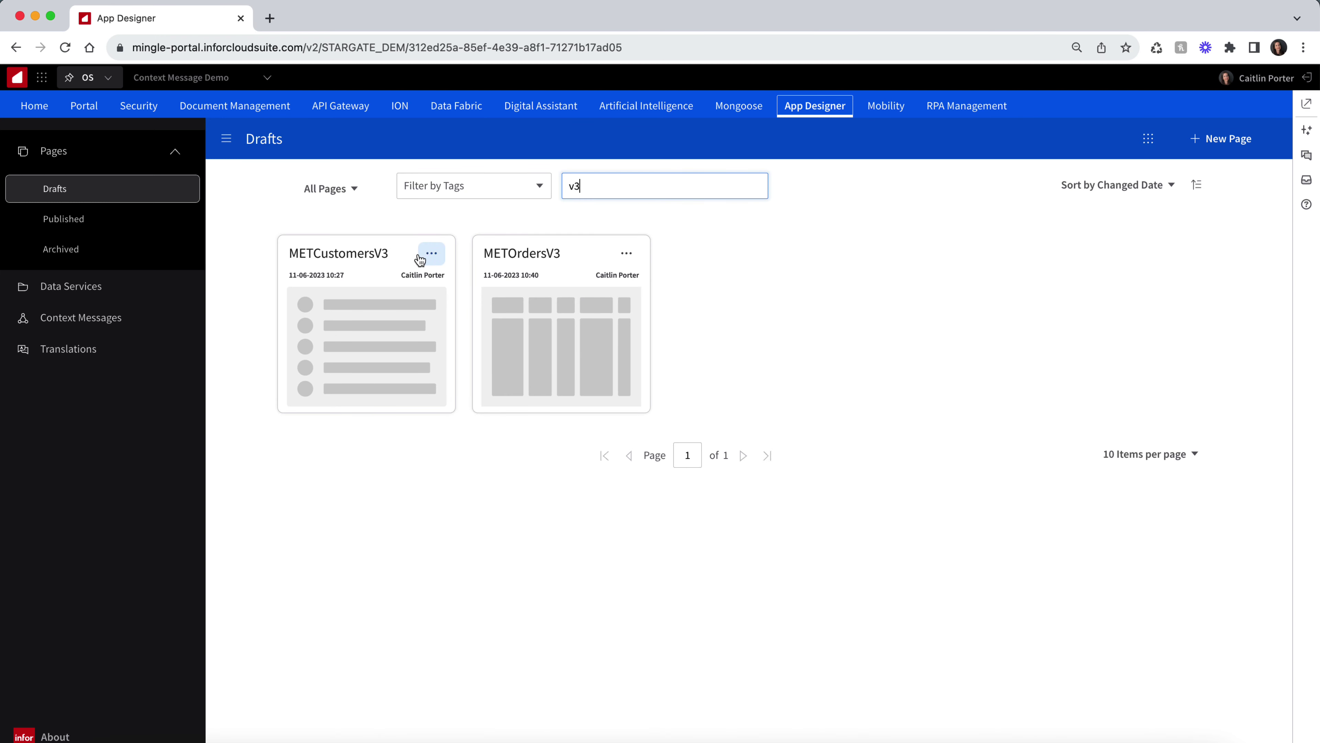
left_click(431, 253)
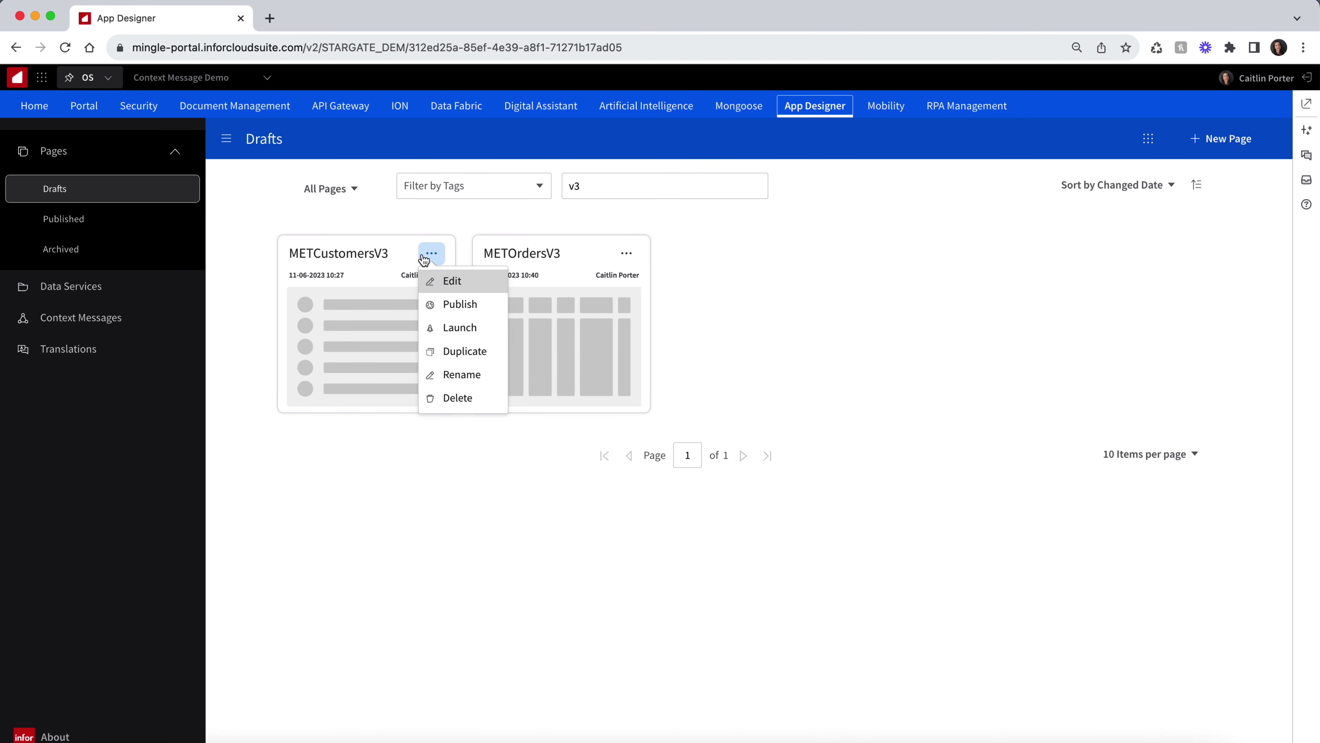
left_click(442, 280)
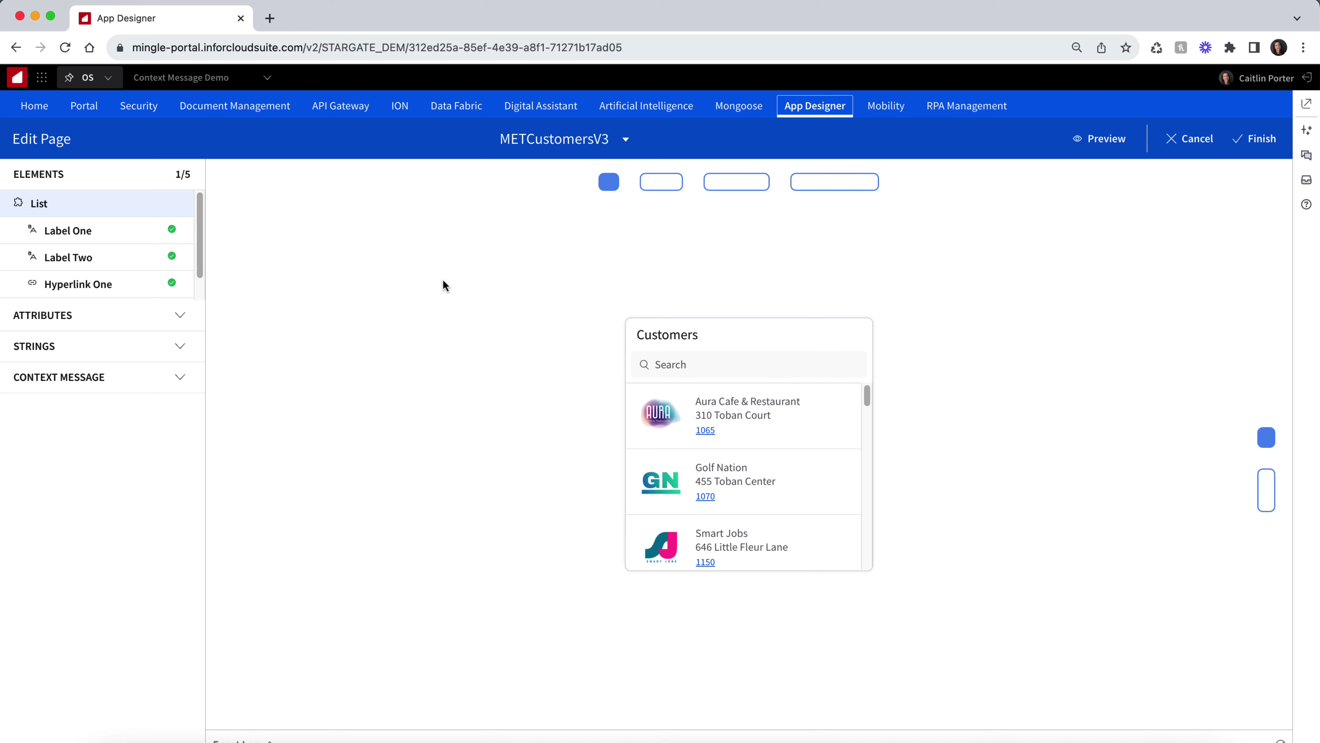
left_click(86, 380)
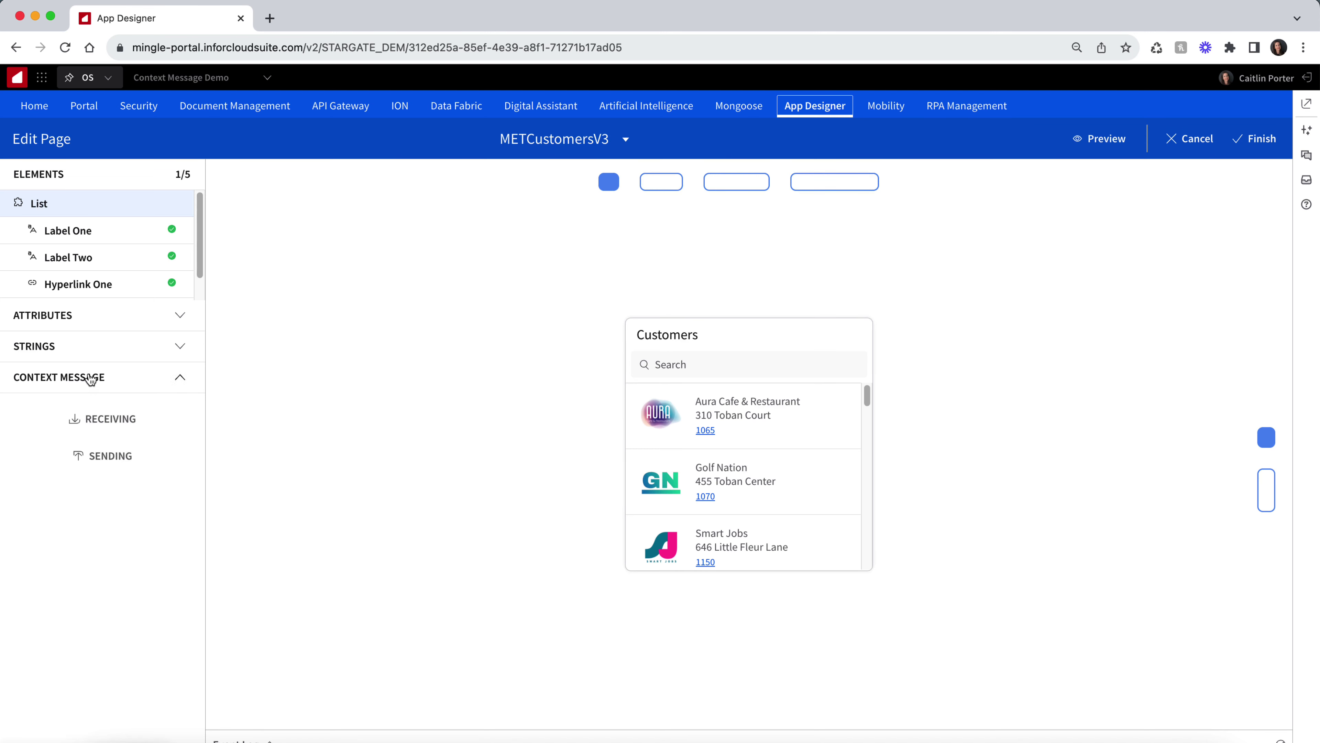
left_click(123, 464)
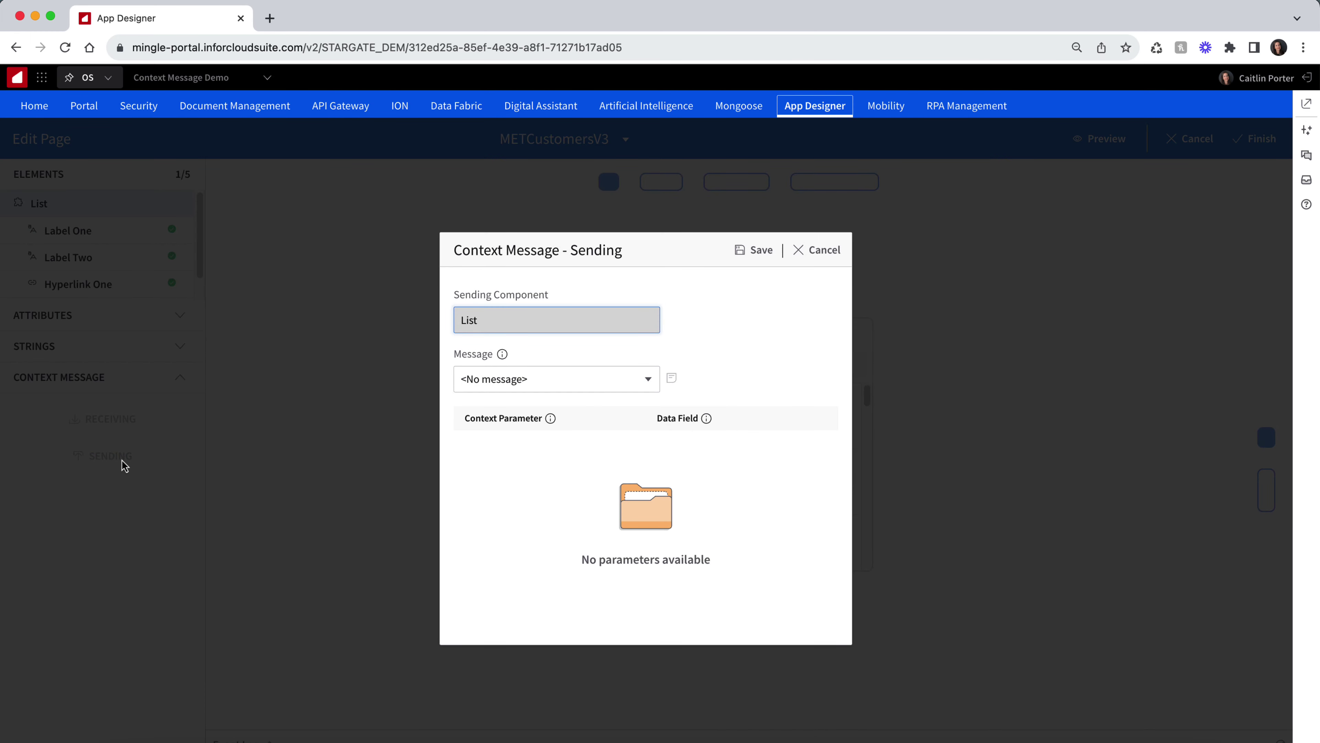
- Choose METCustNumV3 as the sent message and review its structure, parameters and description
left_click(634, 379)
scroll(592, 569, "down", 2)
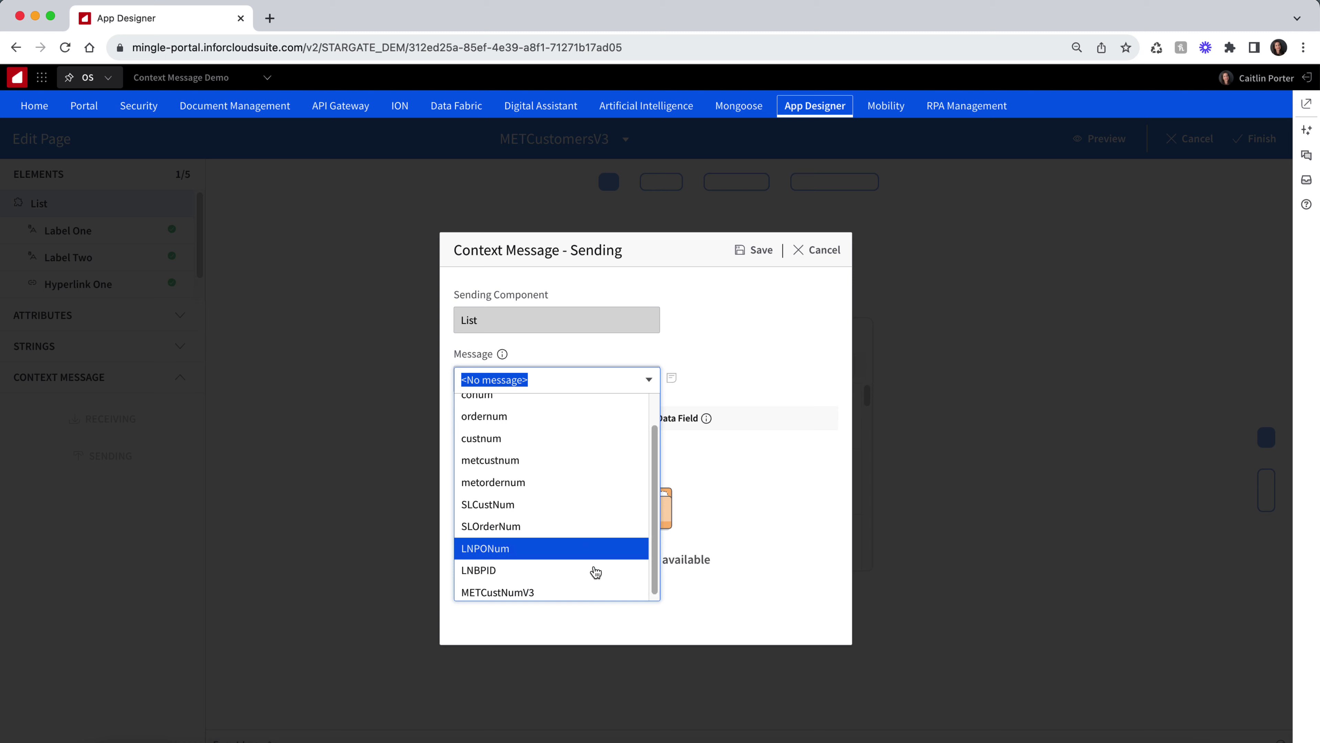
left_click(594, 586)
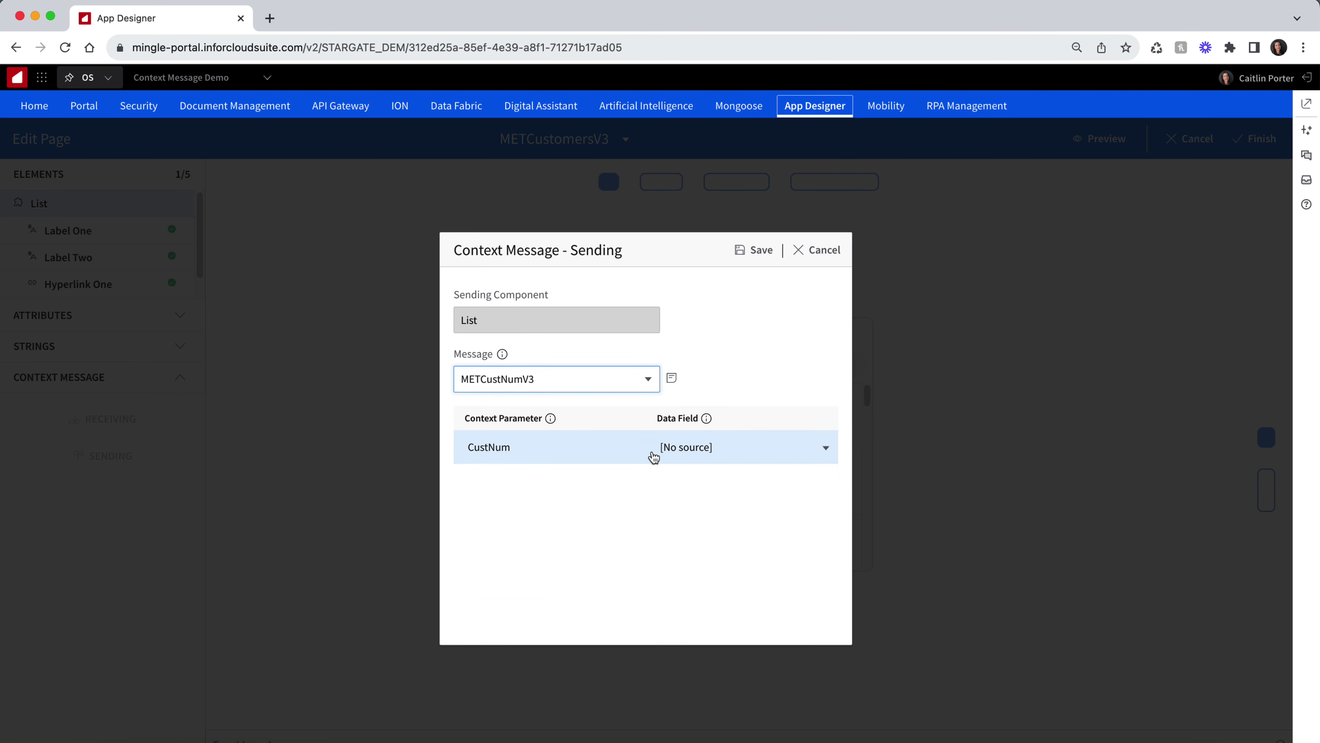
left_click(672, 377)
left_click(632, 283)
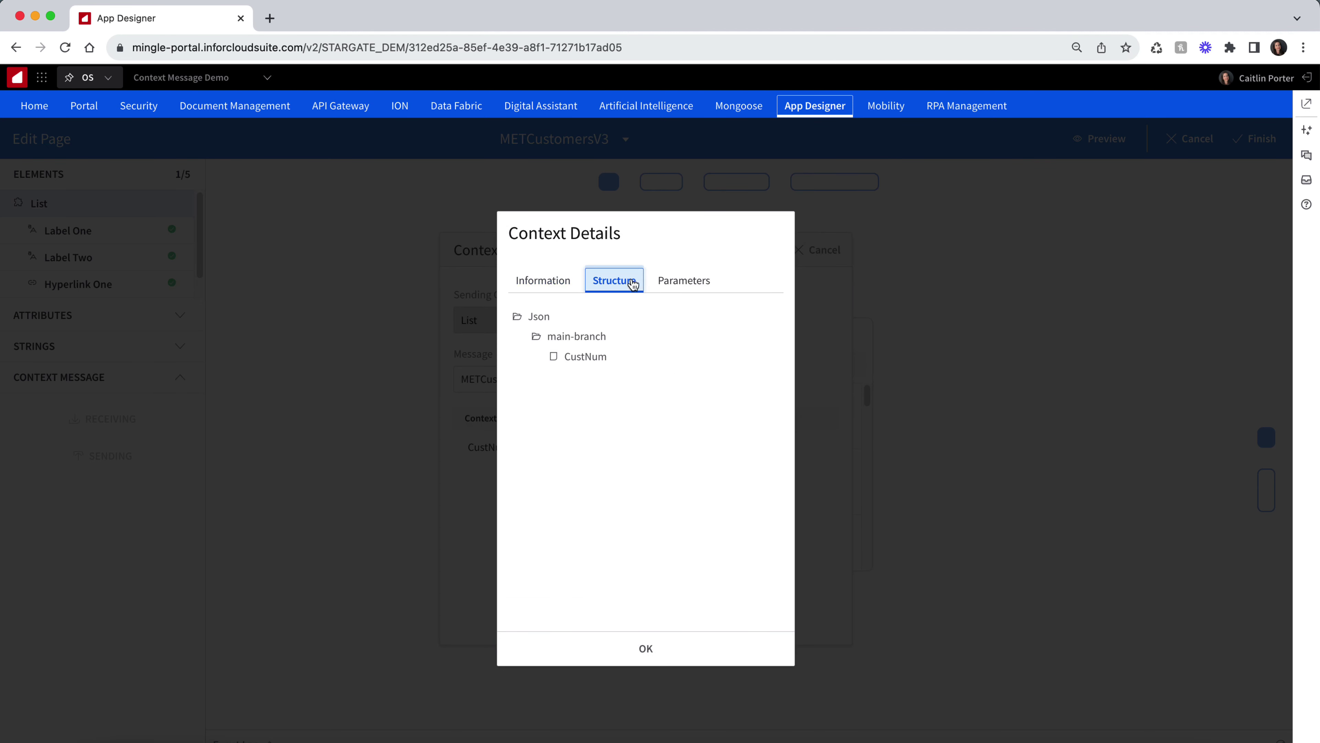
left_click(684, 280)
left_click(567, 283)
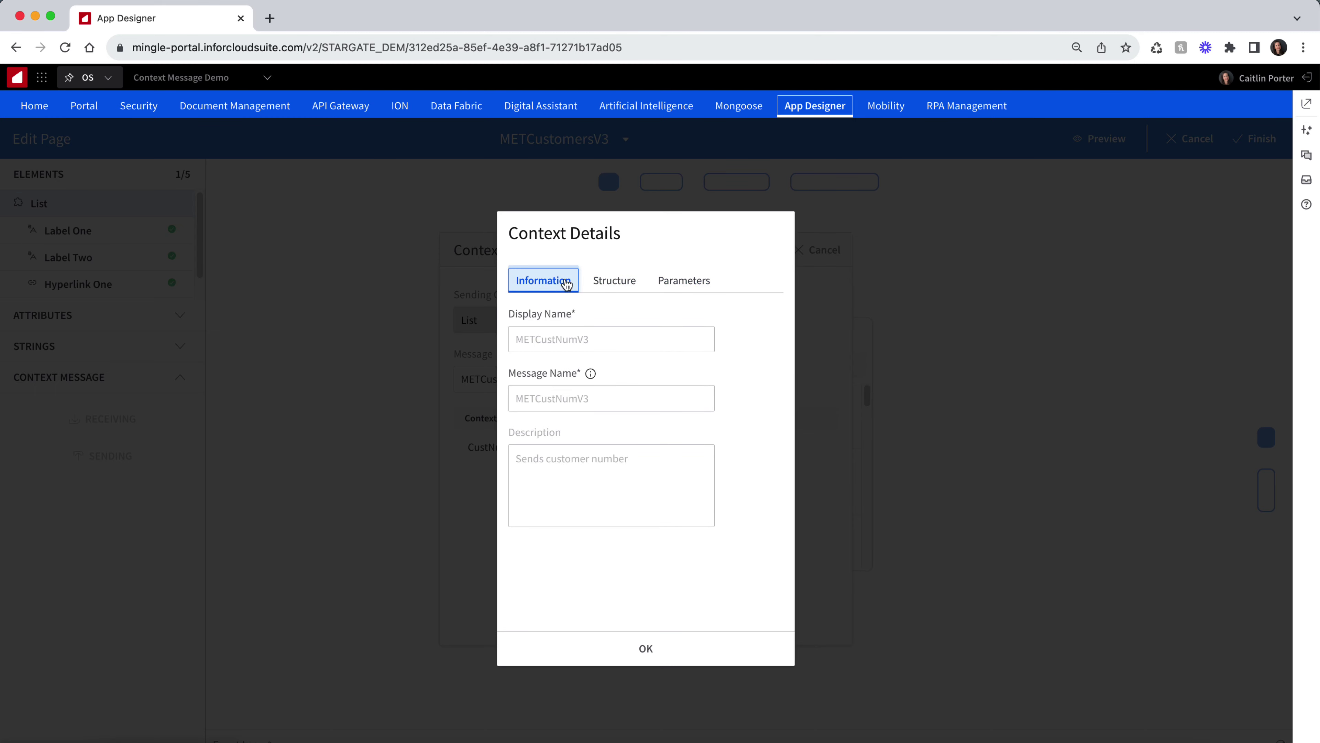
left_click(624, 654)
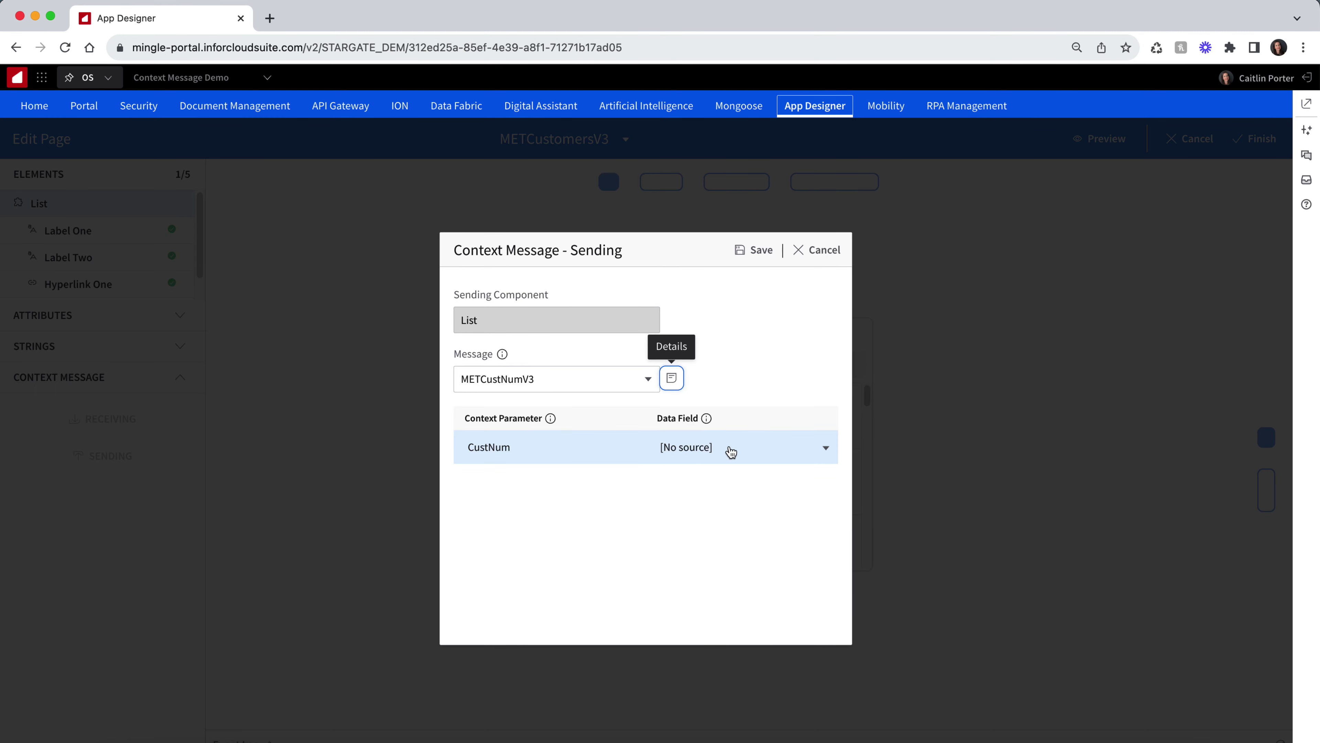
- Map the CustNum parameter to the CustNum data field and save the sending setup
left_click(826, 451)
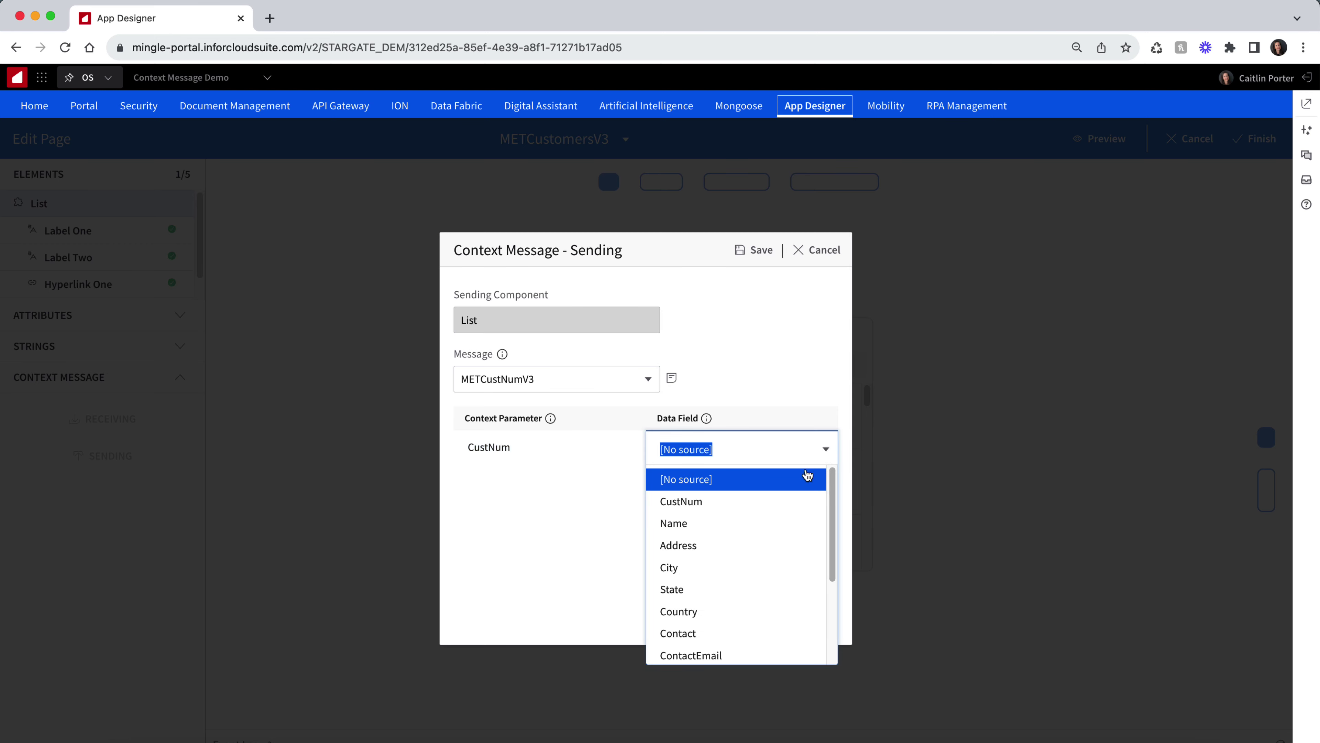
left_click(796, 507)
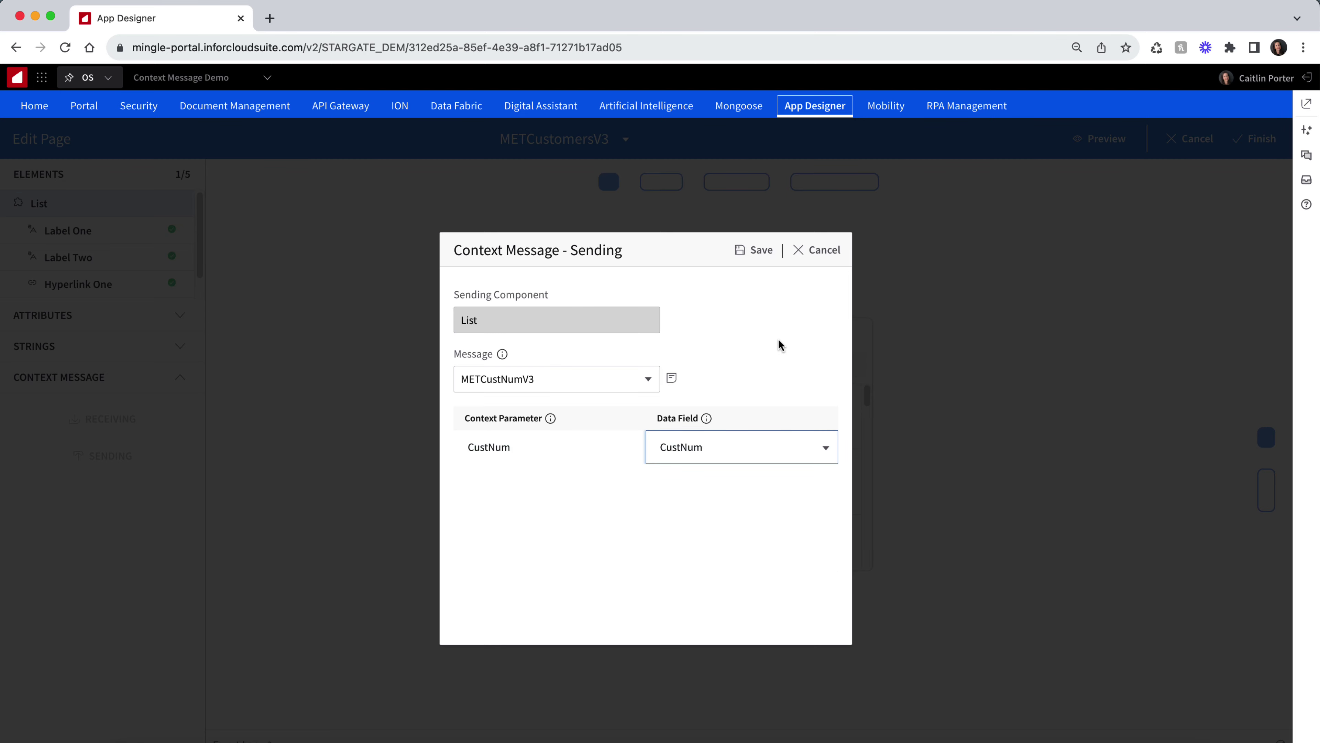
left_click(762, 251)
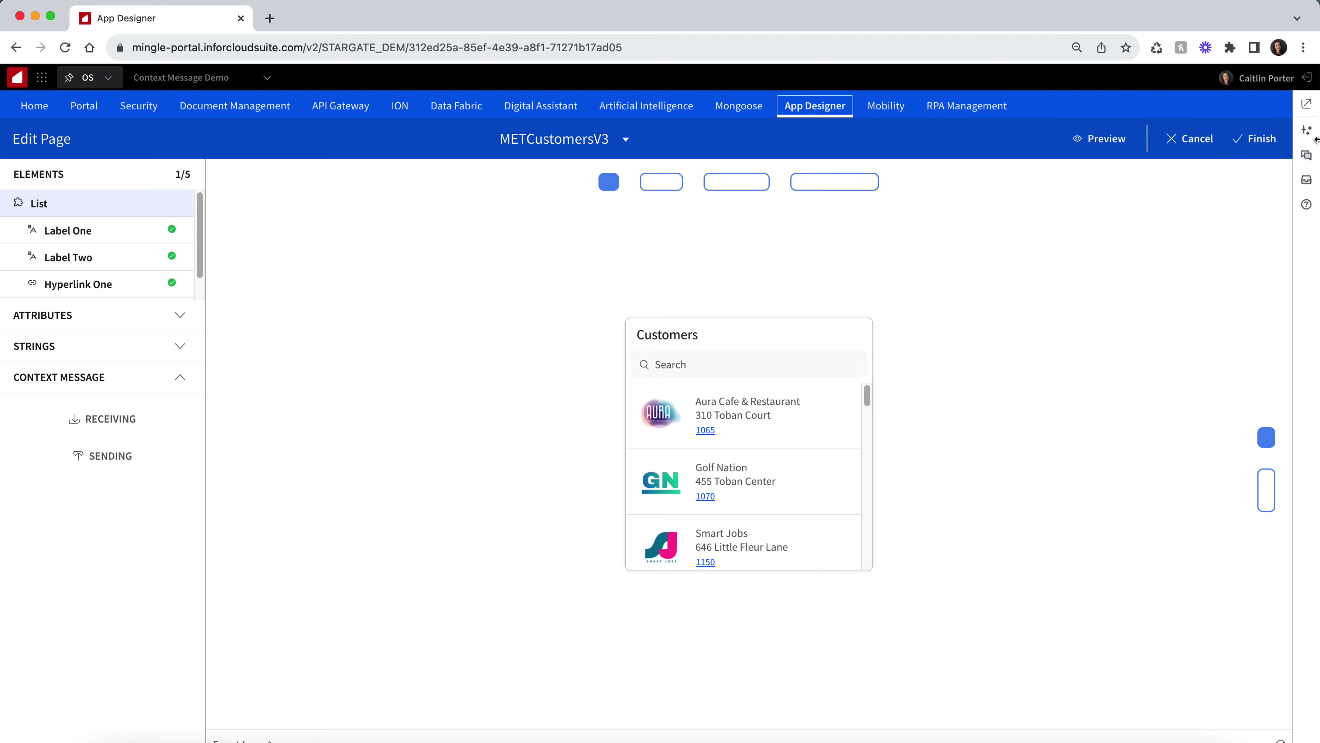
- Finish METCustomersV3, sort drafts by changed date, and edit METOrdersV3's Context Message settings
left_click(1269, 148)
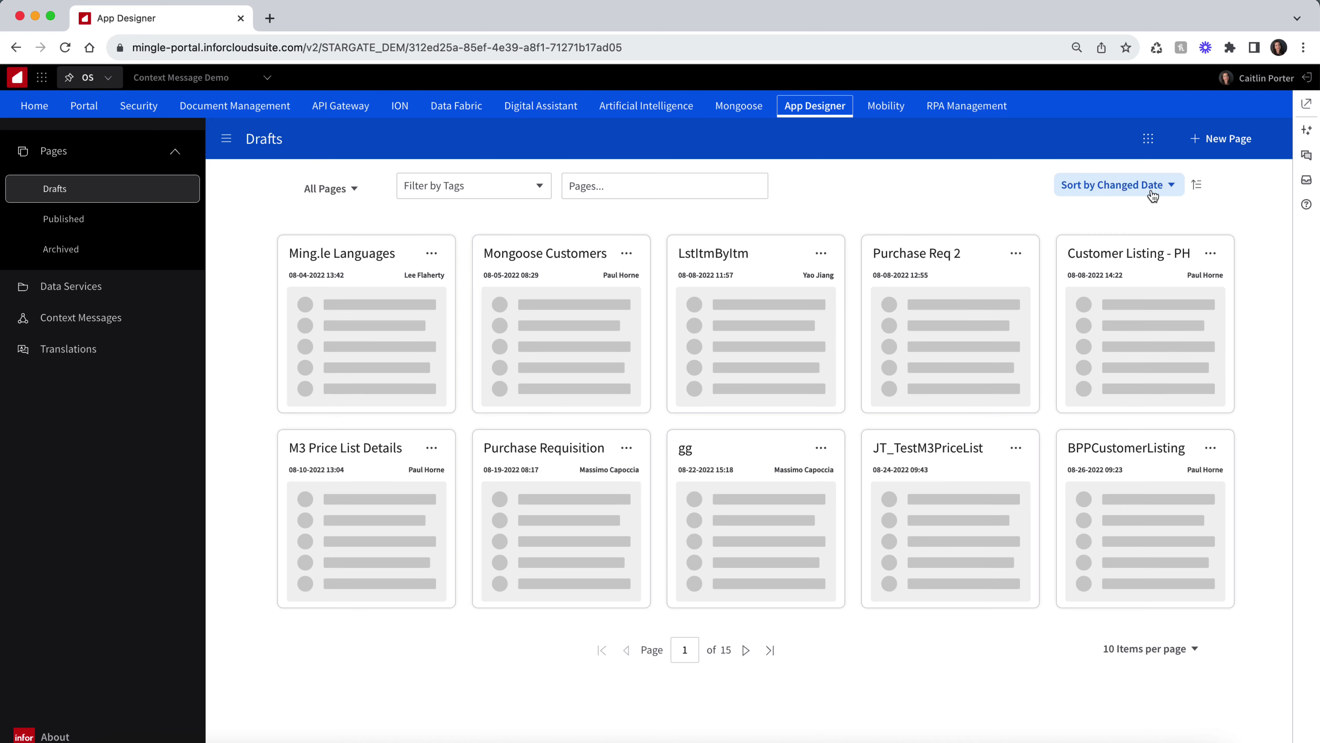
left_click(1198, 188)
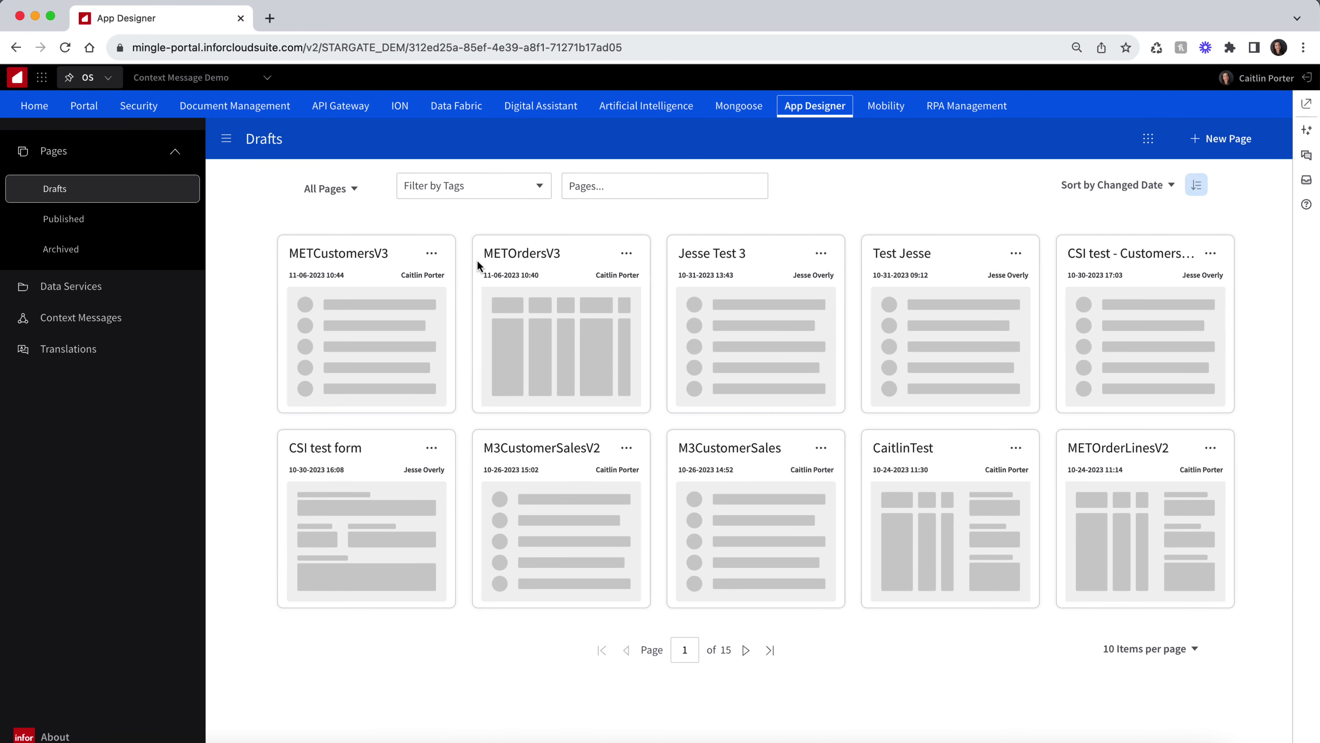
left_click(627, 255)
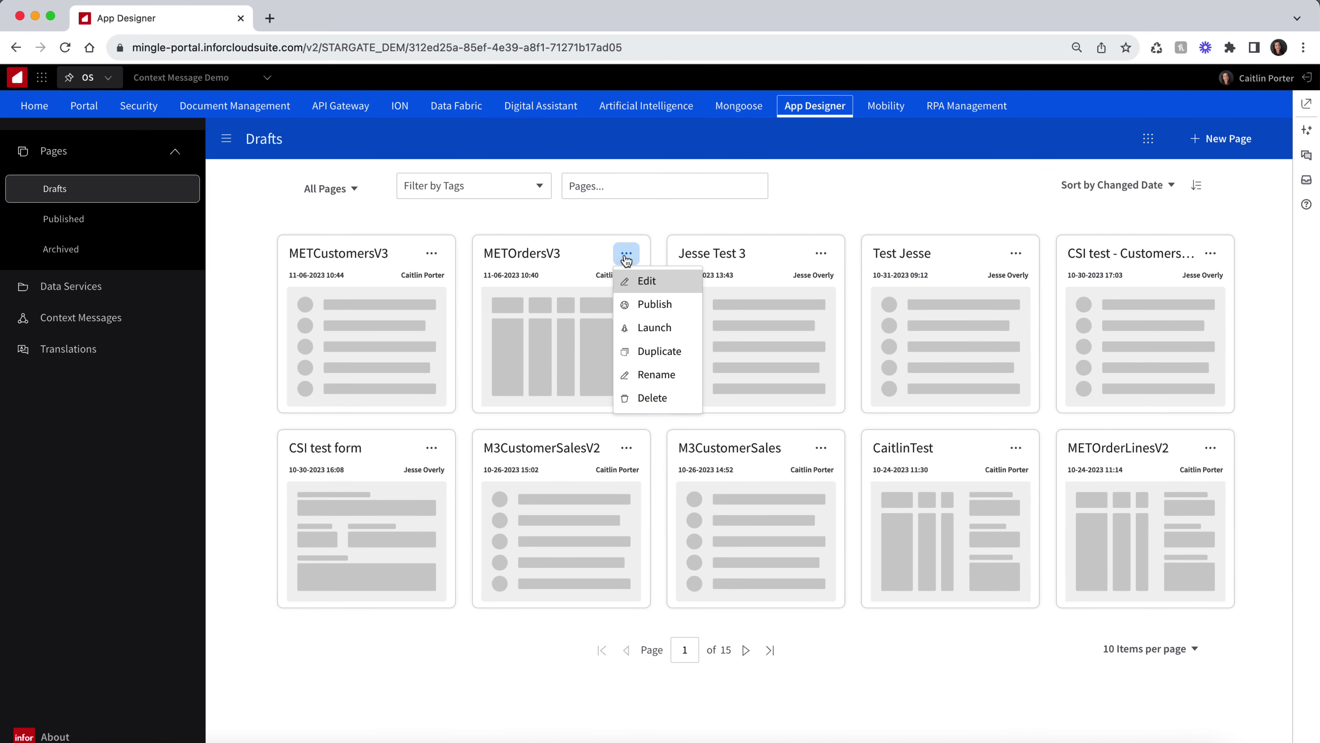
left_click(647, 281)
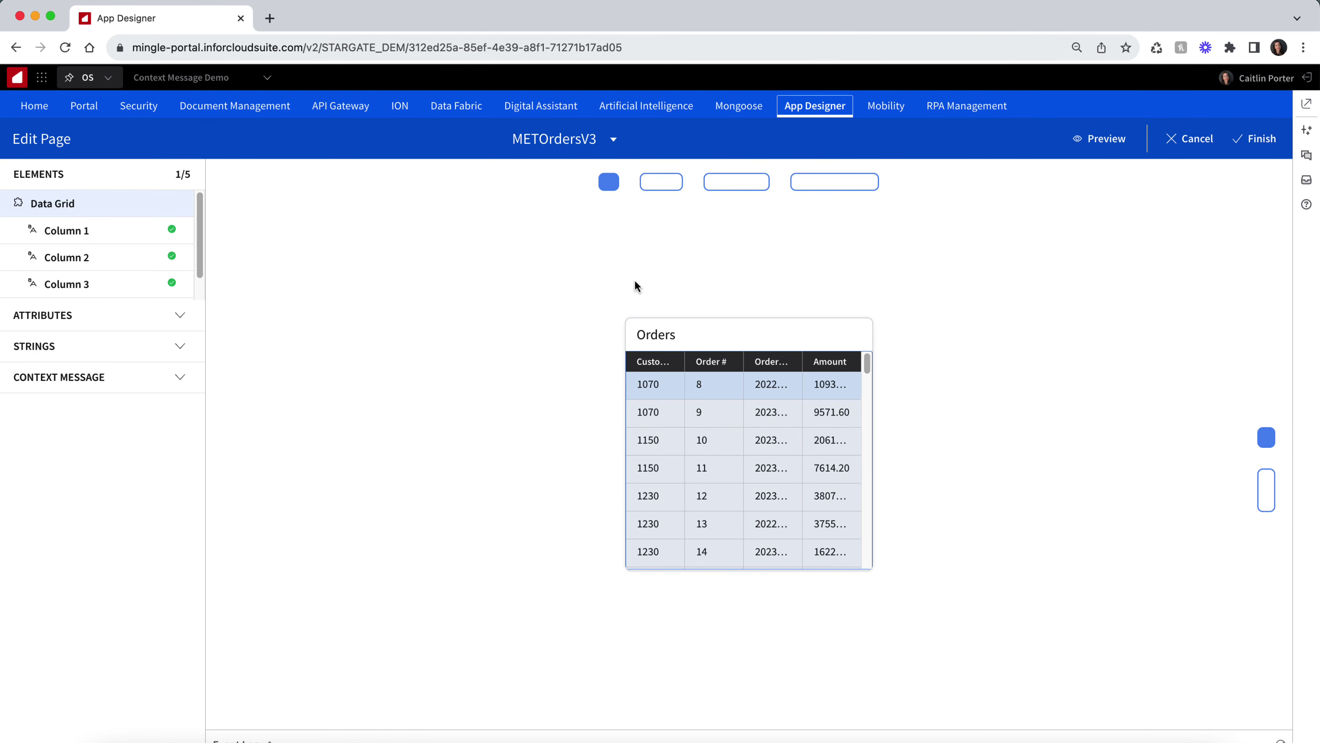
left_click(109, 384)
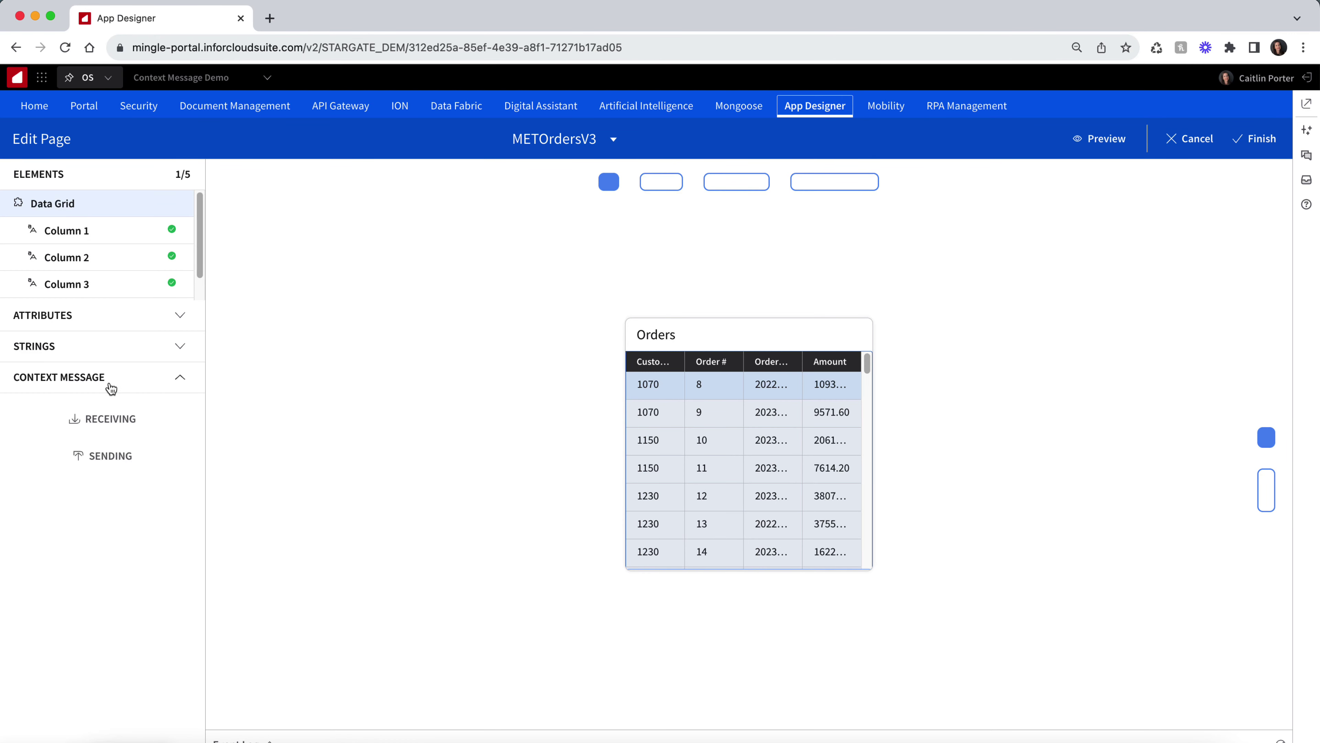
left_click(112, 419)
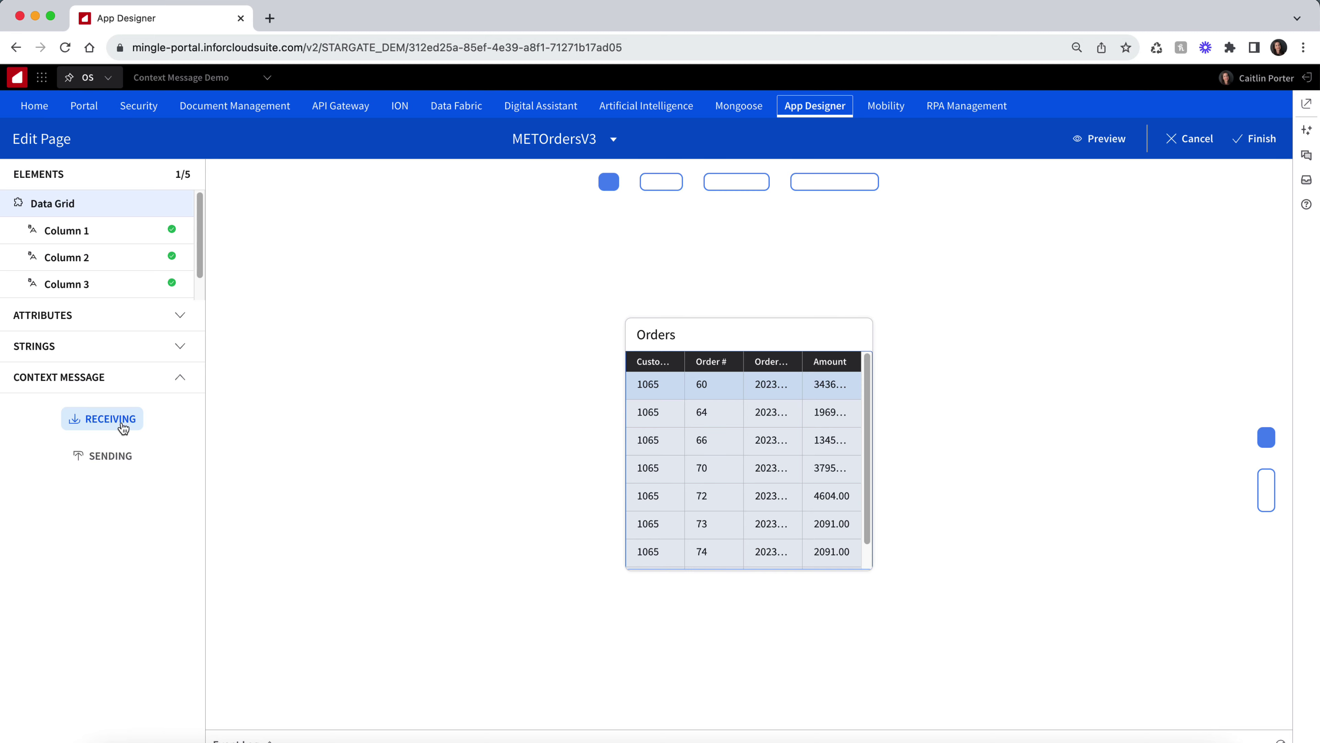
- Have the Orders grid receive METCustNumV3, map CustNum to the CustNum data field, and save
left_click(123, 426)
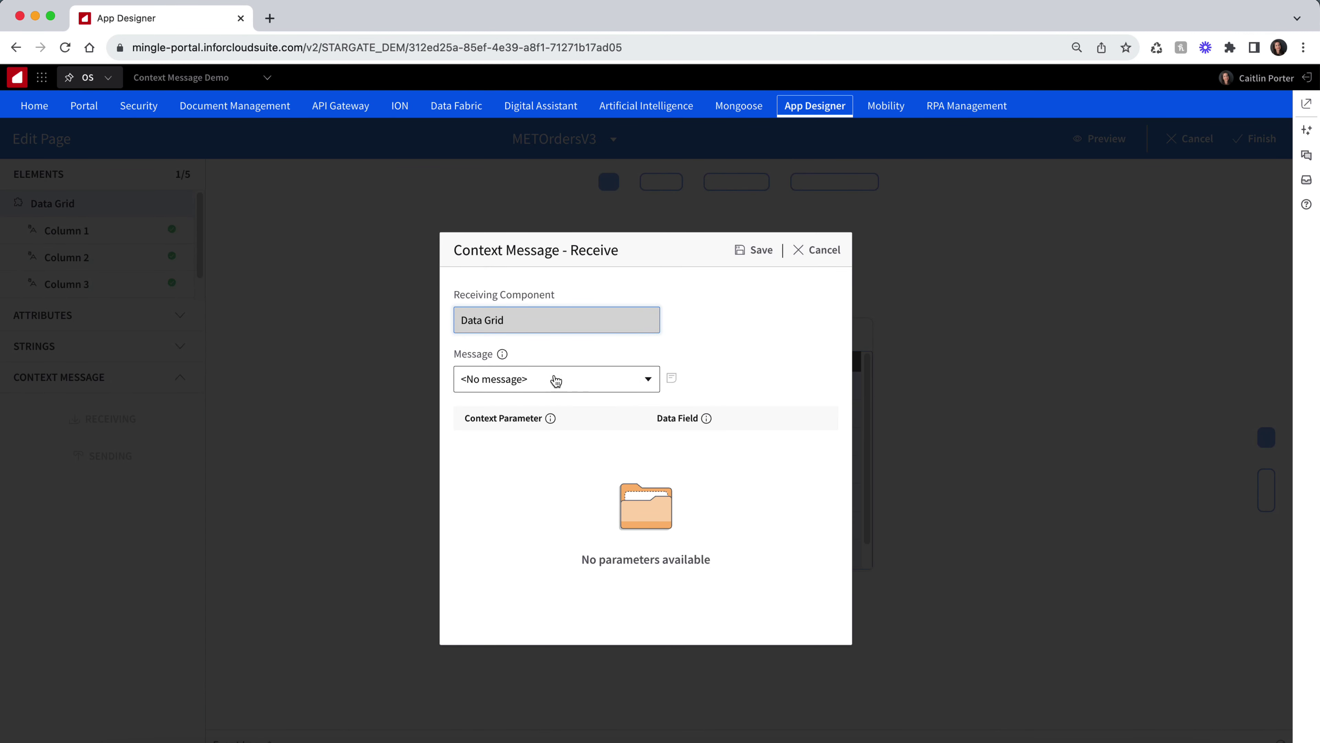
left_click(571, 377)
scroll(559, 472, "down", 3)
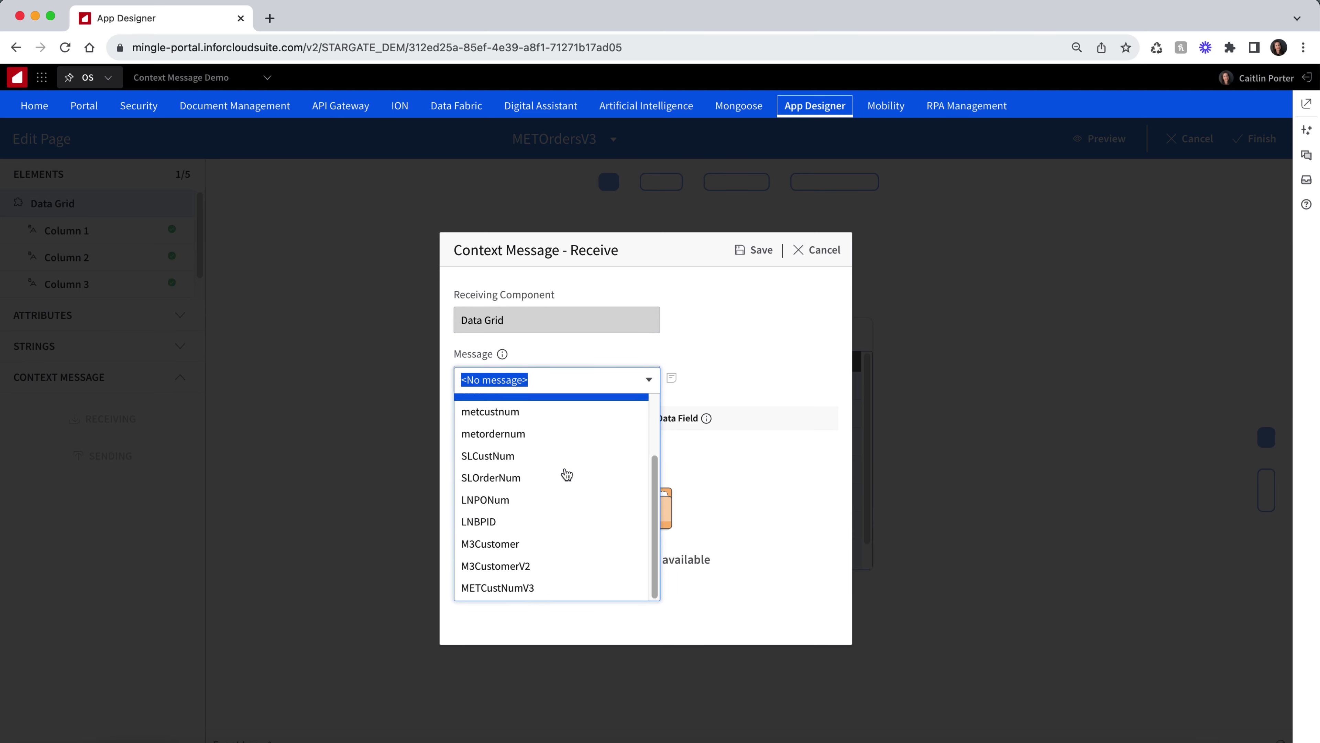
left_click(549, 586)
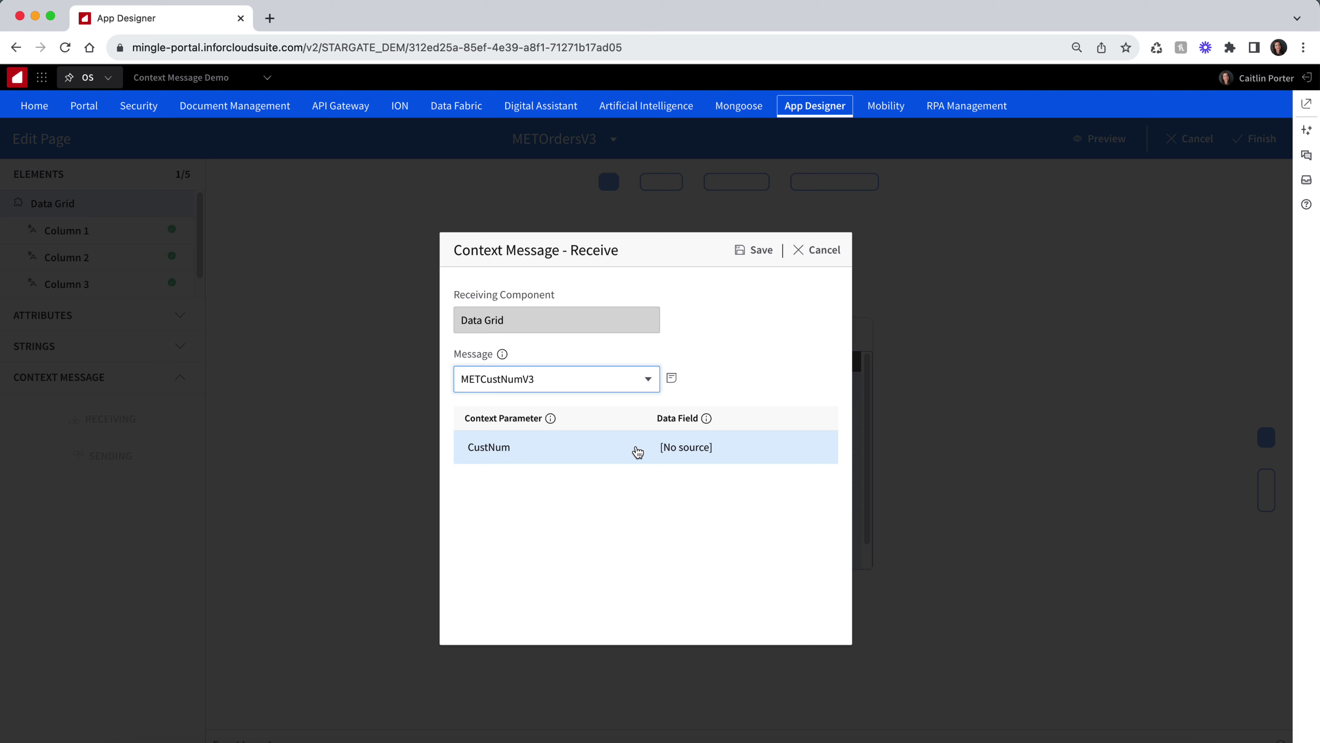
left_click(807, 457)
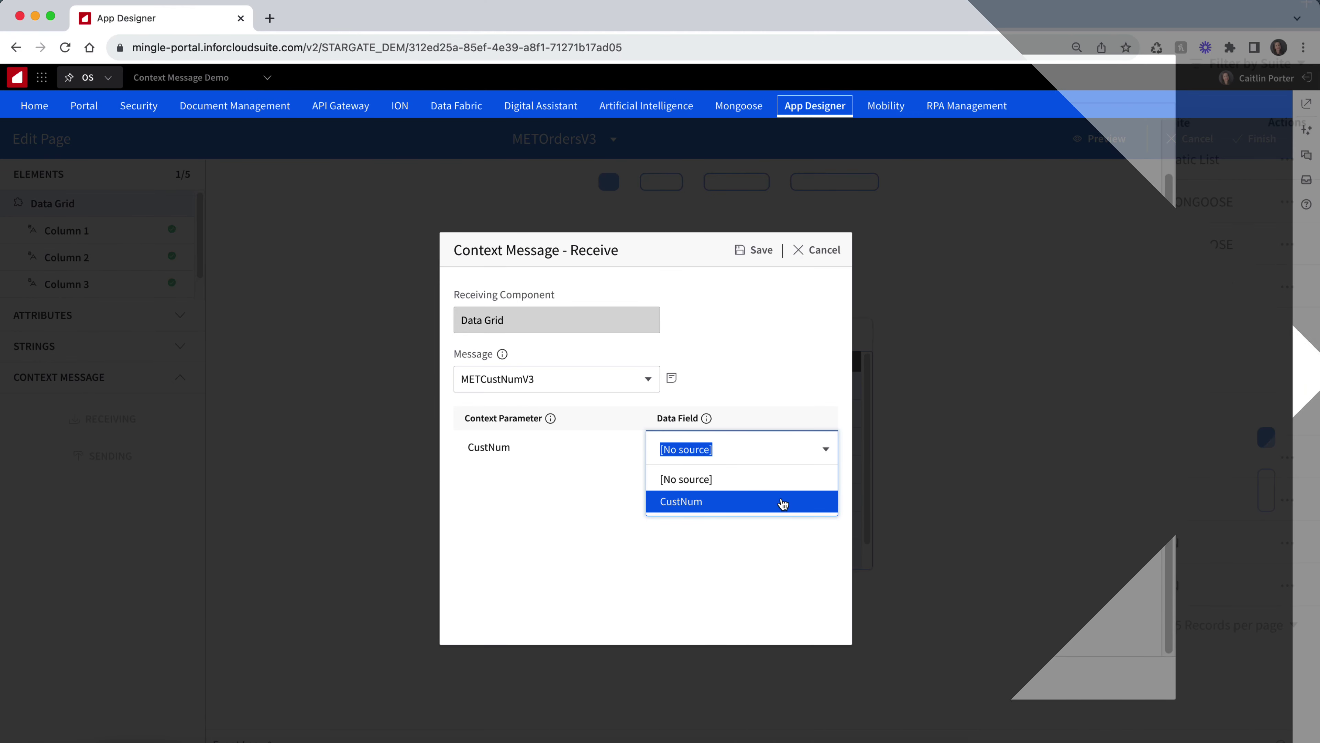
left_click(780, 501)
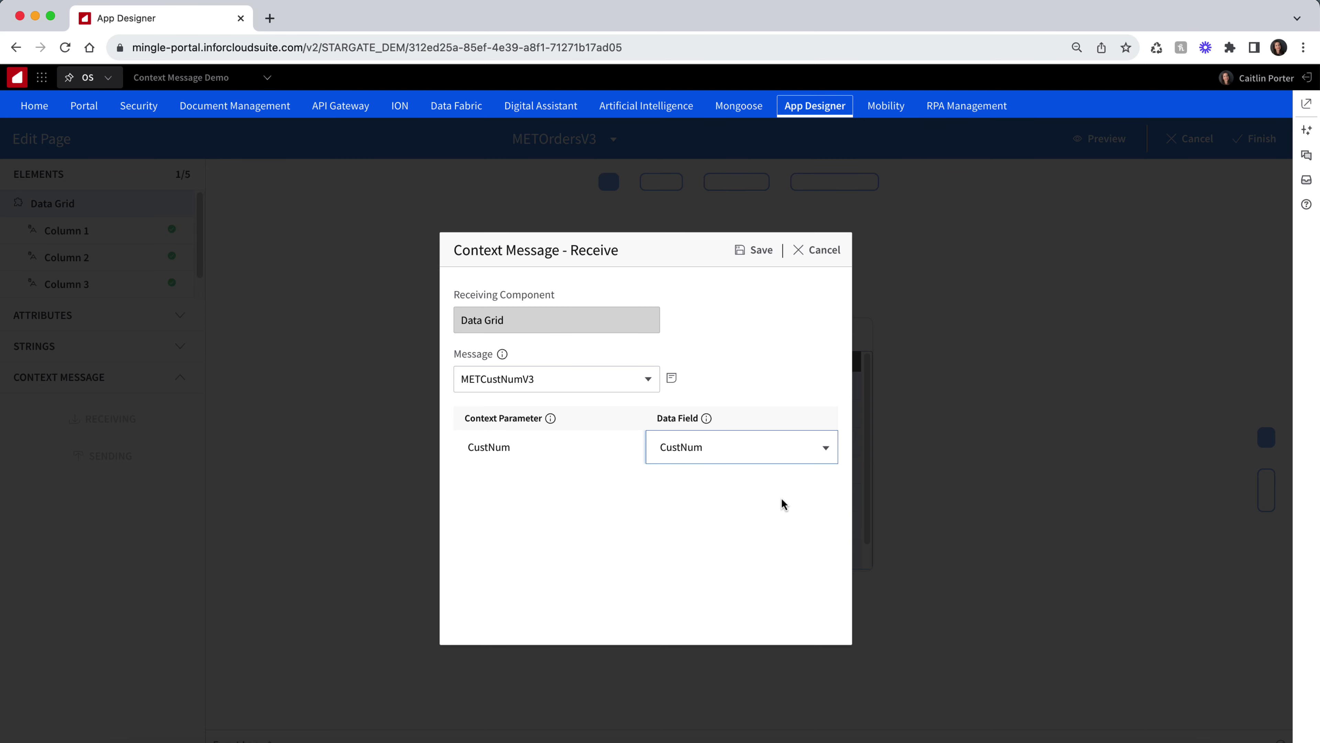
left_click(762, 250)
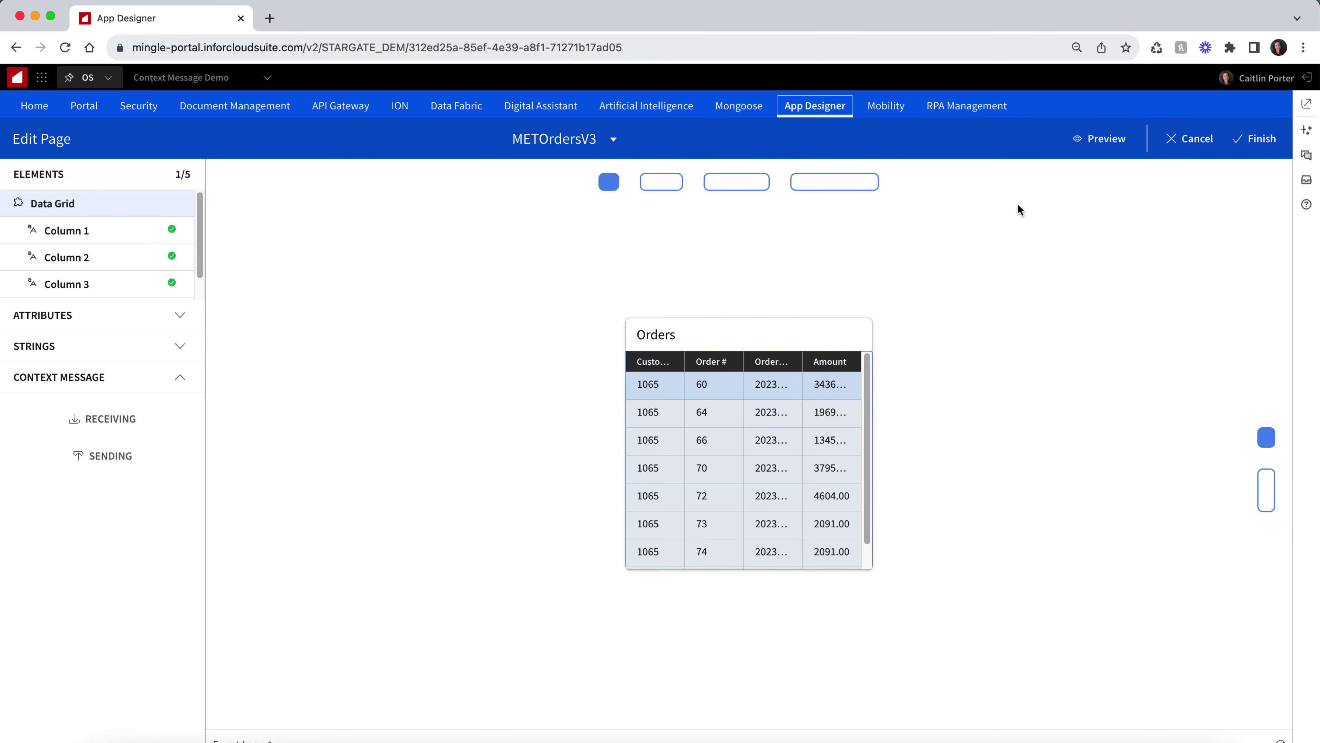
- Finish the METOrdersV3 page and reload the Context Message Demo page
left_click(1257, 149)
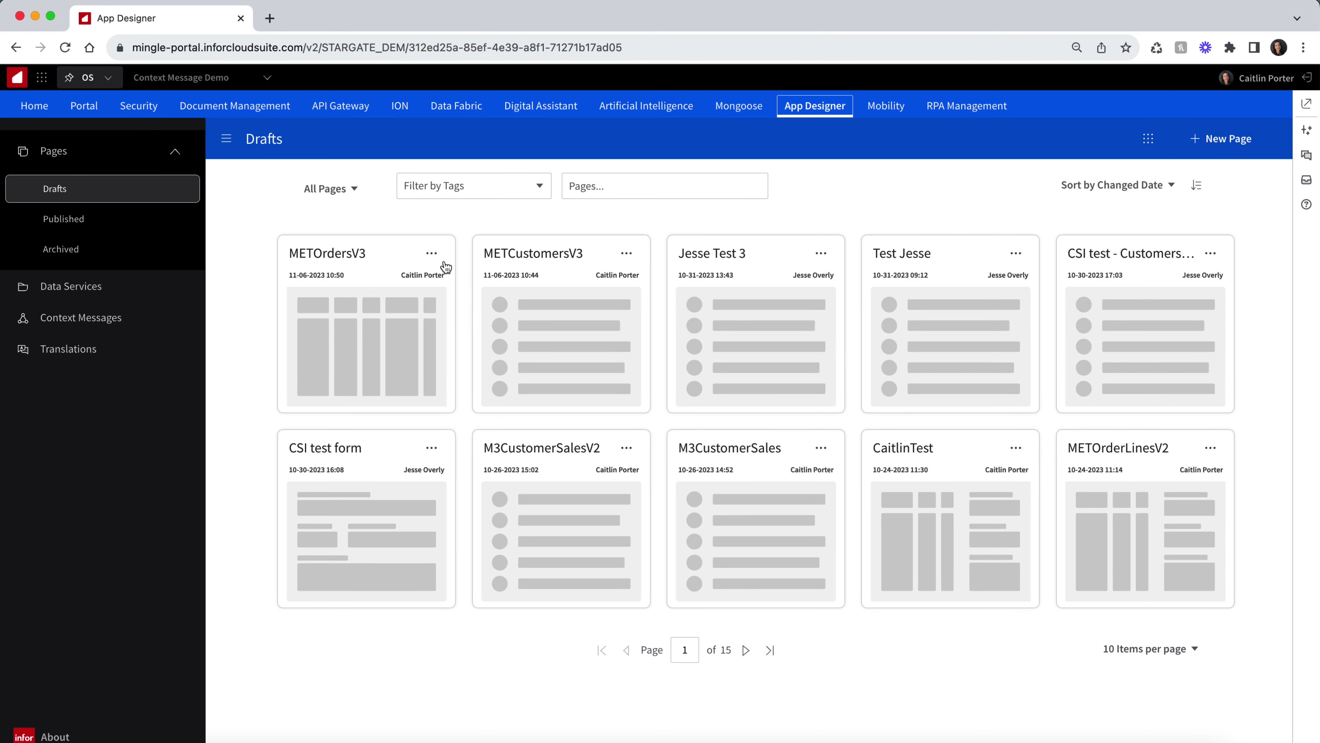
left_click(62, 218)
left_click(174, 78)
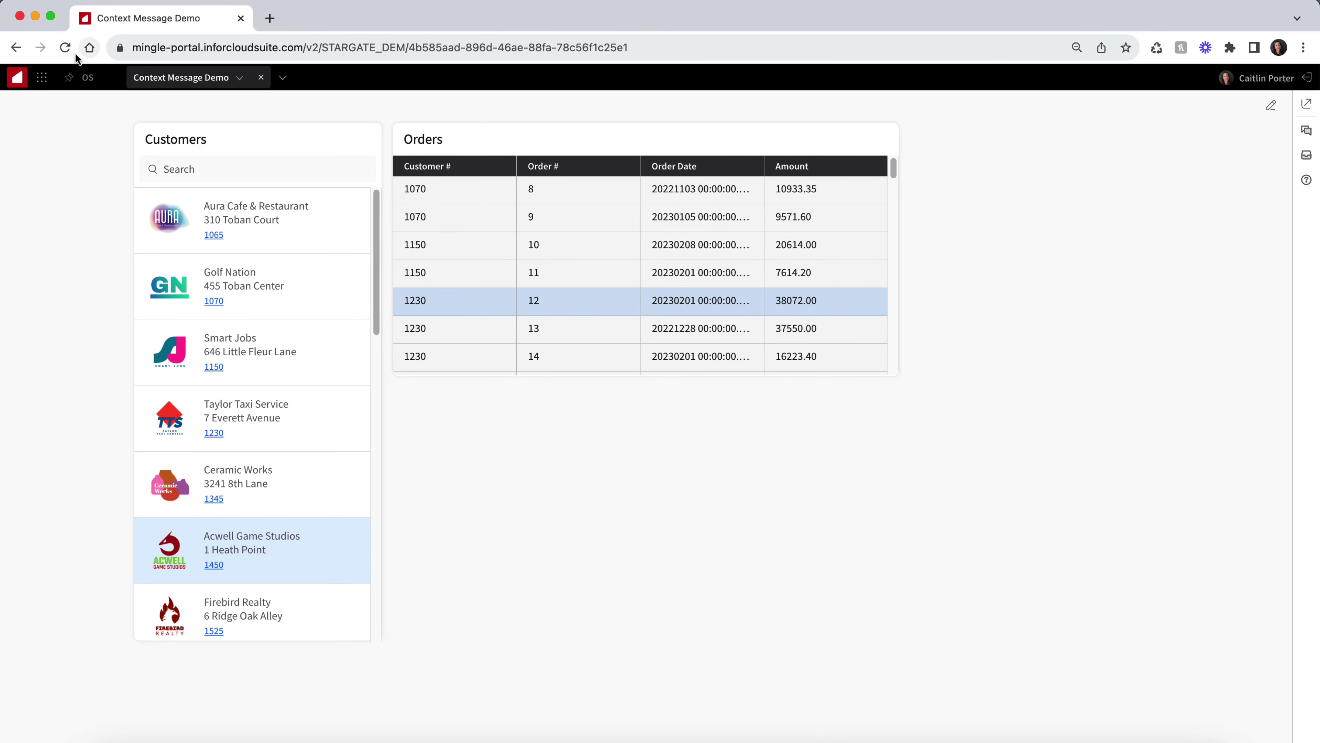
left_click(64, 53)
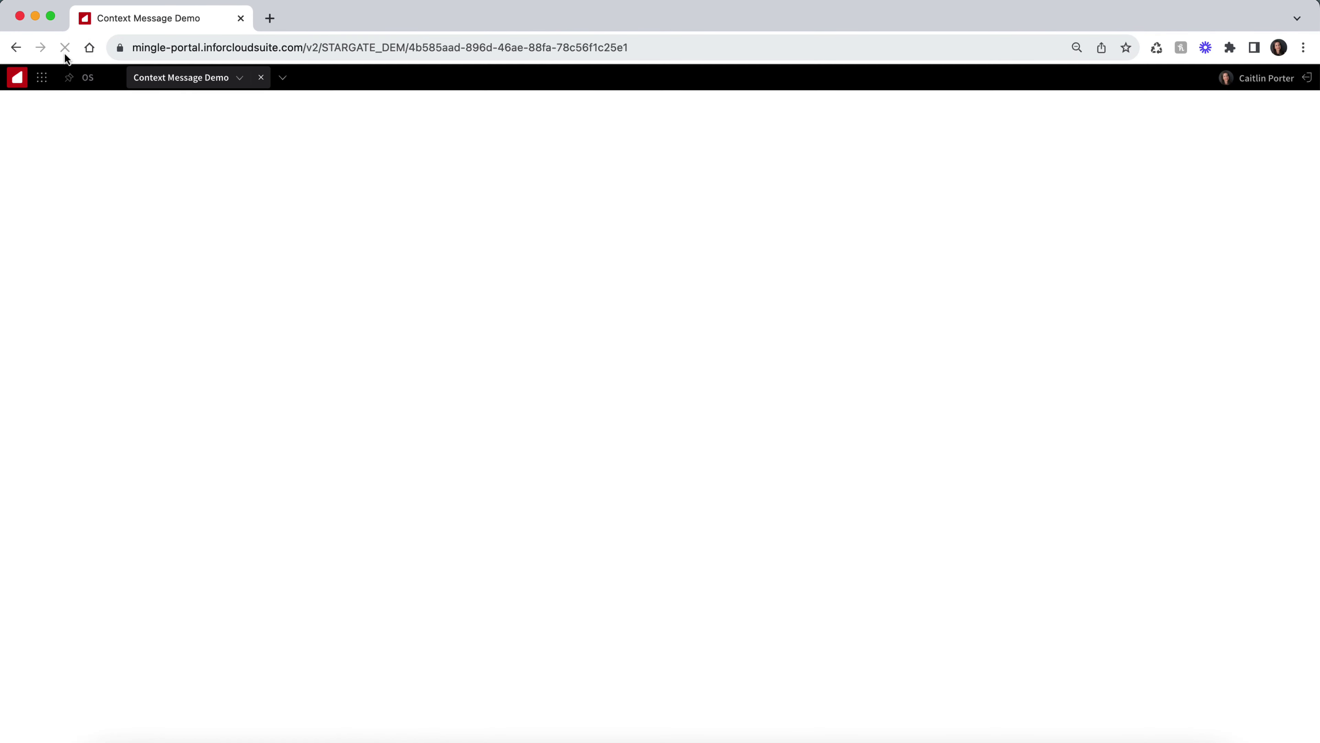
- Check Orders filter for Golf Nation, Smart Jobs, Taylor Taxi Service and Ceramic Works (1345)
left_click(278, 292)
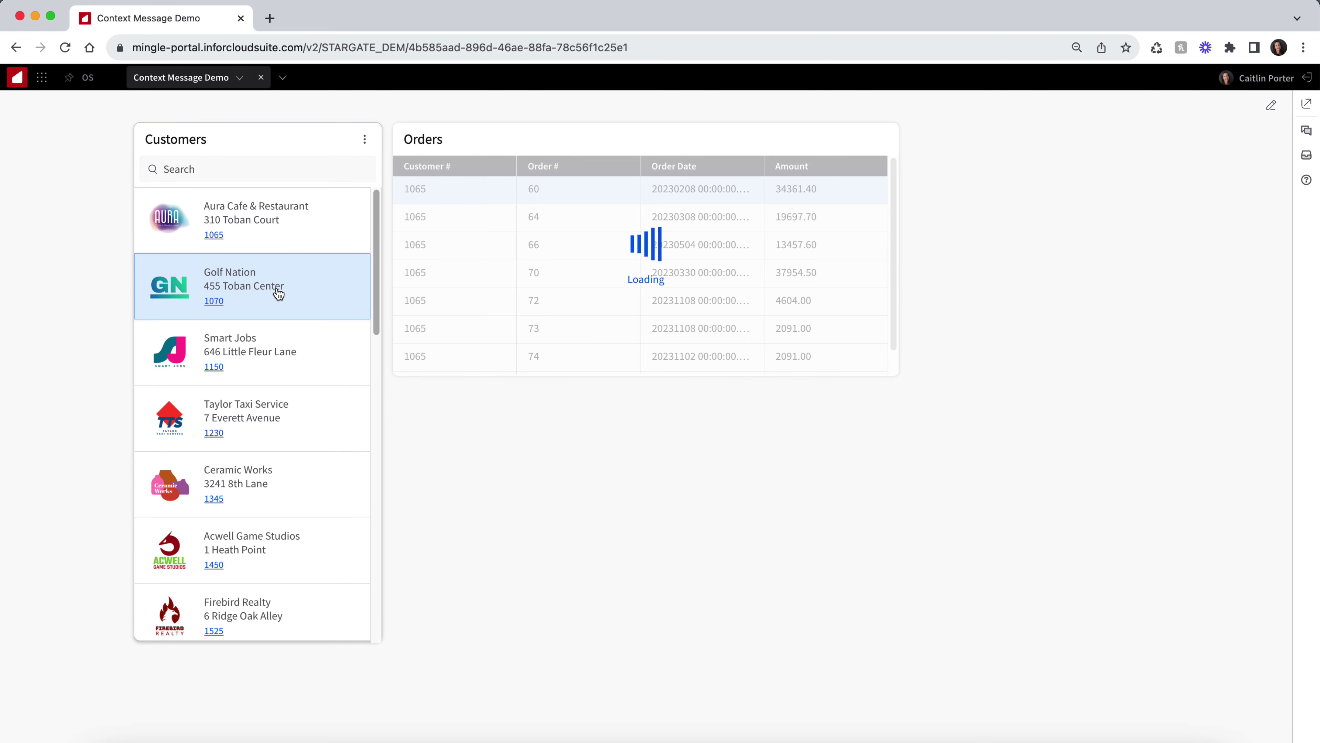
left_click(280, 358)
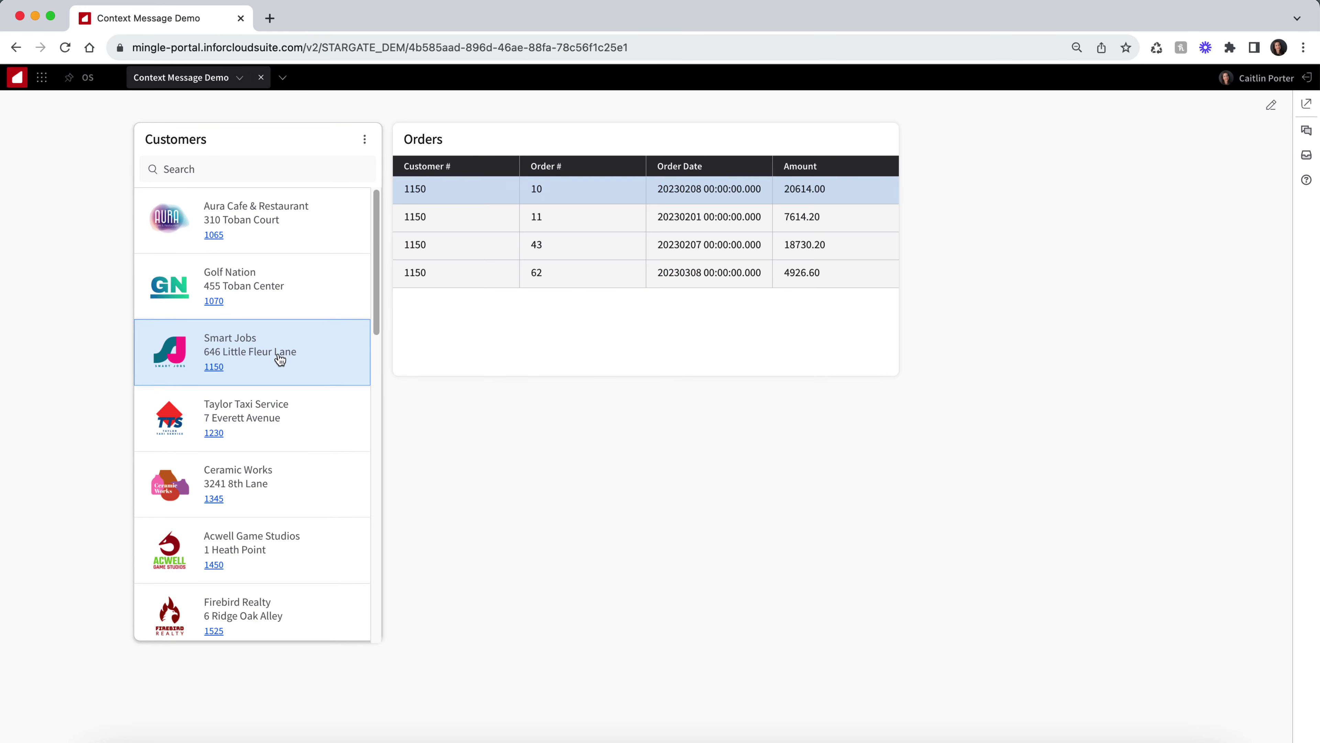
left_click(273, 411)
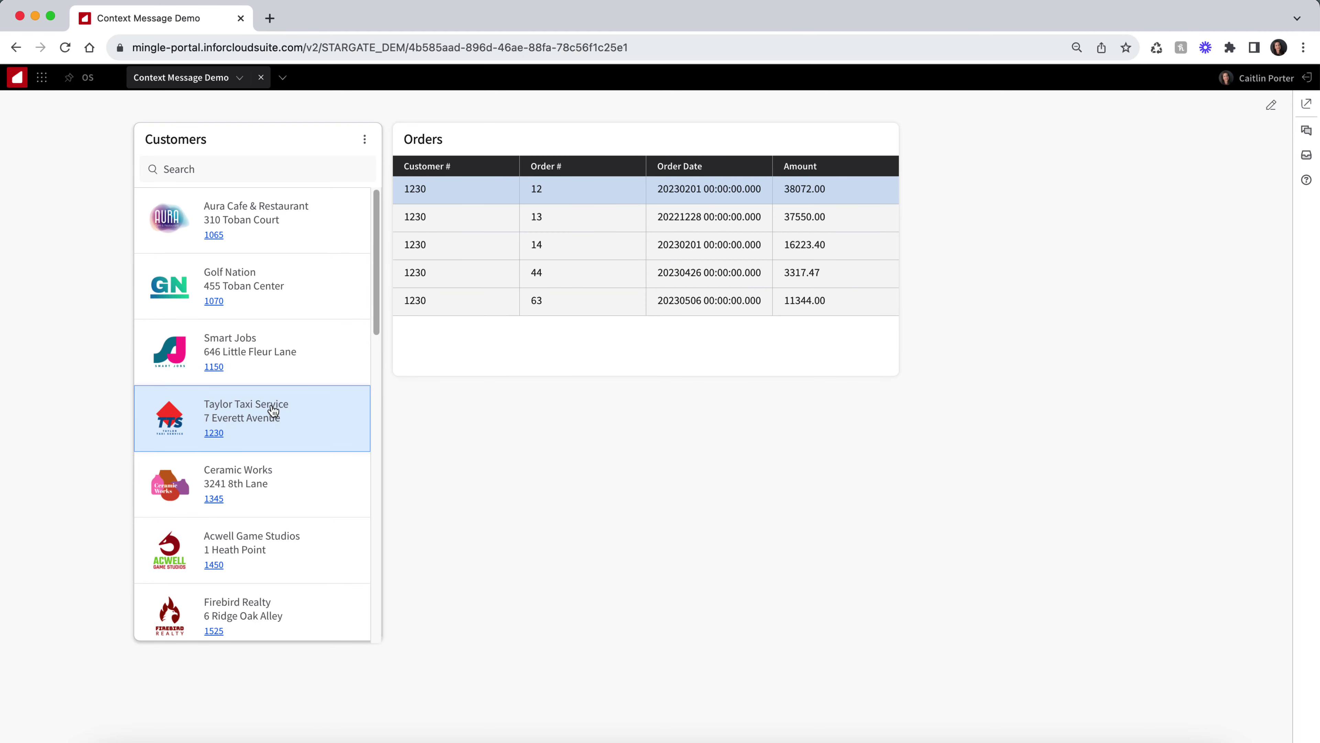
left_click(279, 478)
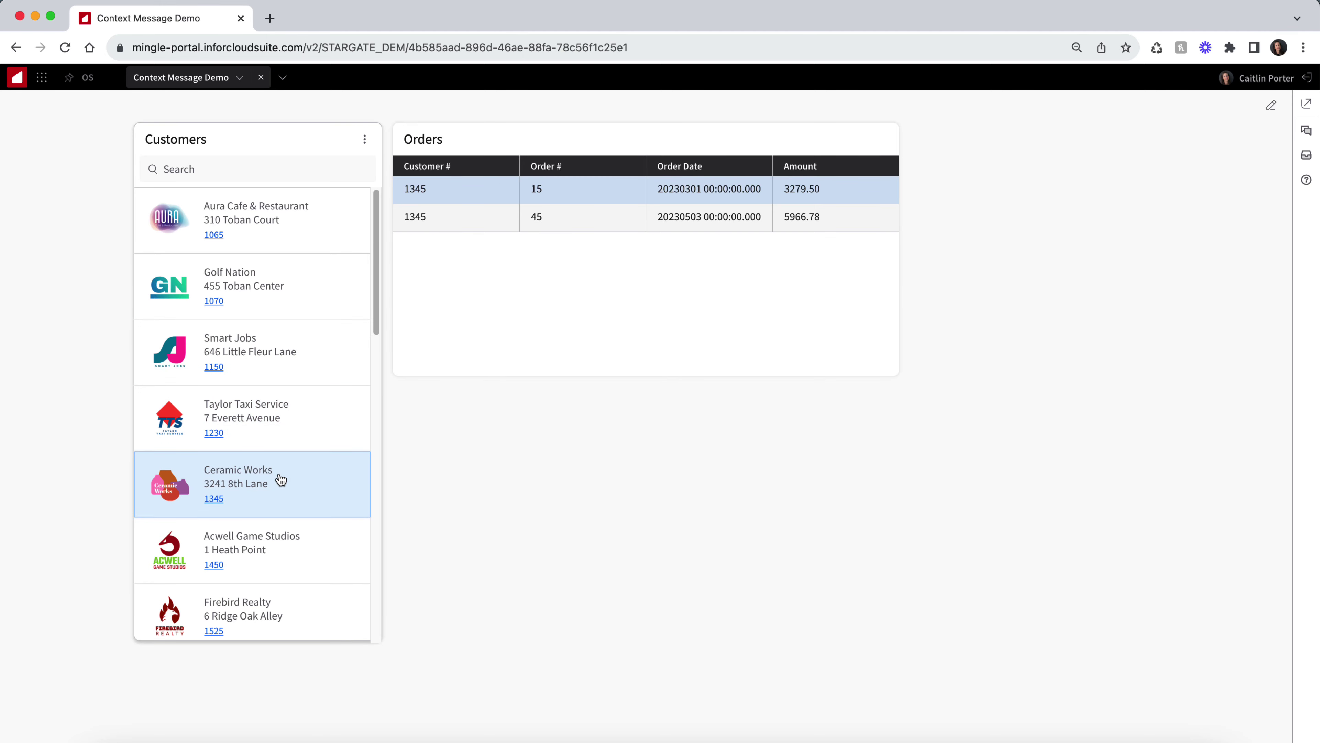
left_click(1271, 105)
- Add a Context Viewer widget with a '*' filter, then pick Aura Cafe, Golf Nation and Smart Jobs
left_click(1144, 109)
type("context")
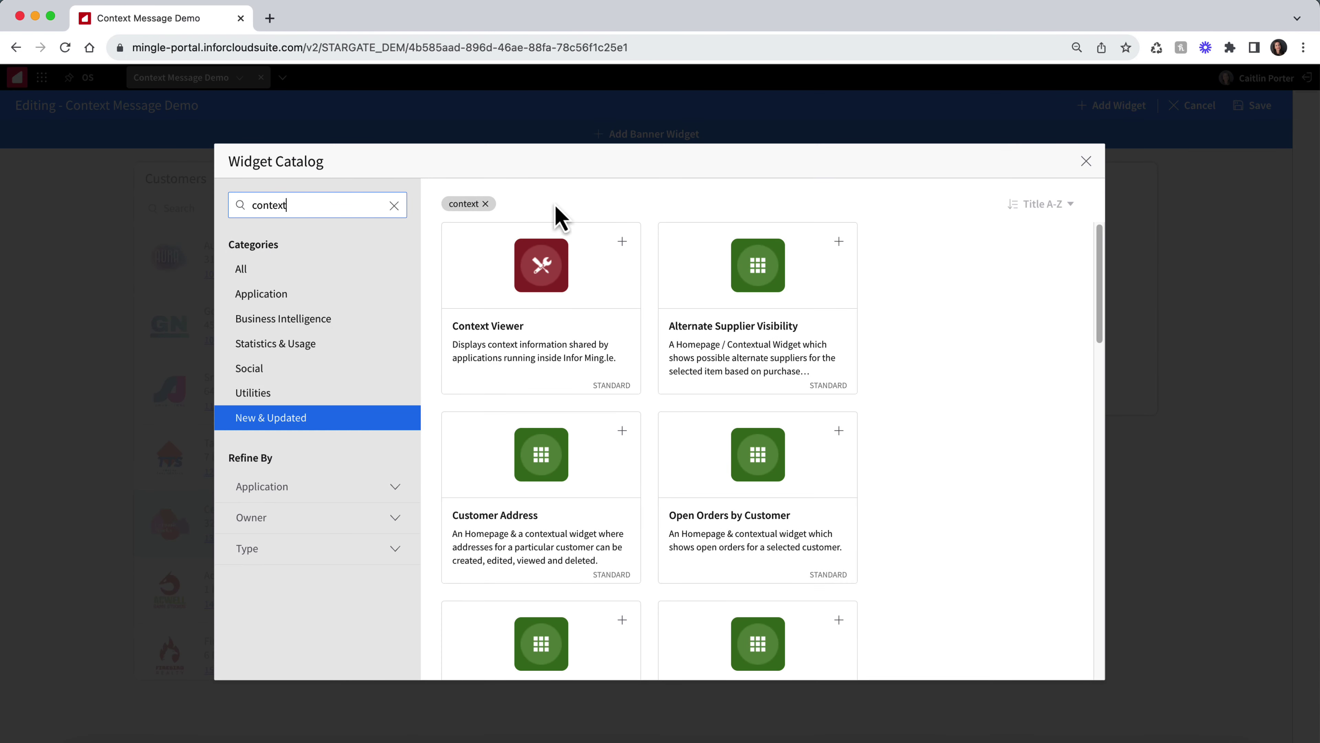
left_click(623, 241)
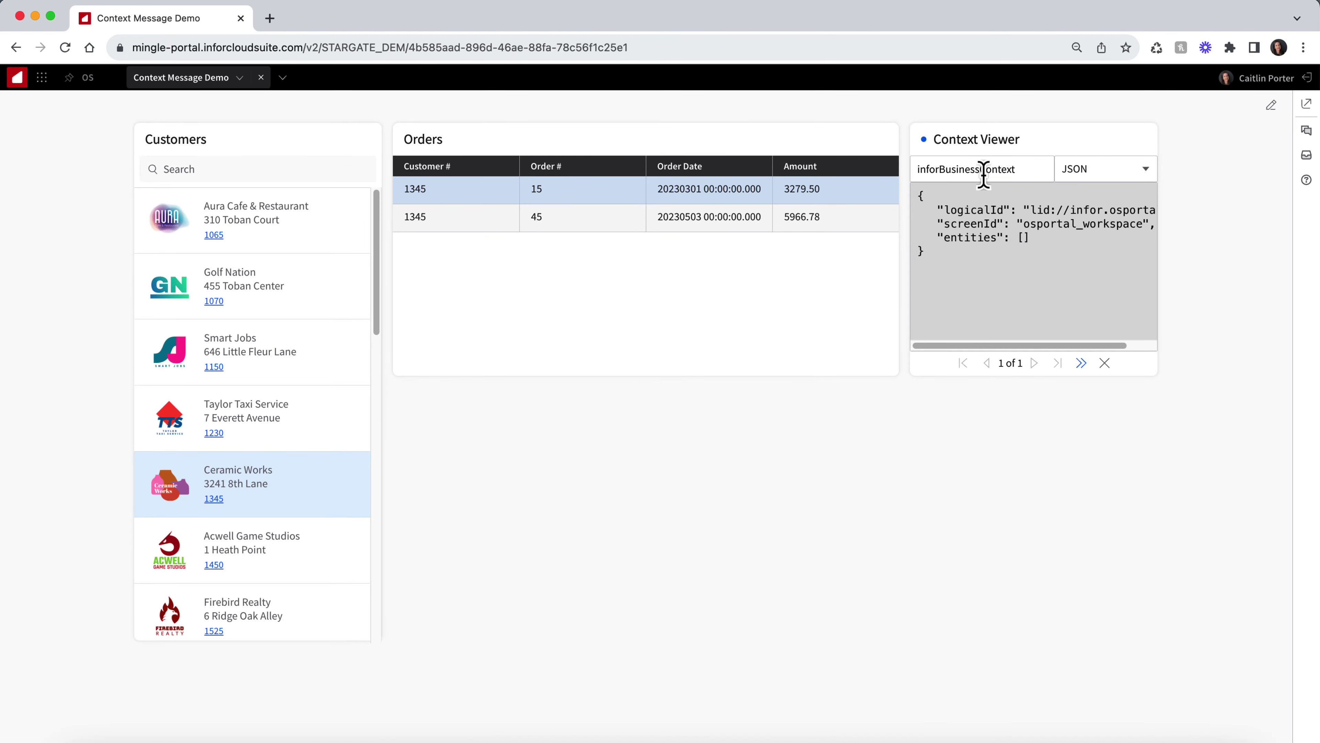
left_click(982, 170)
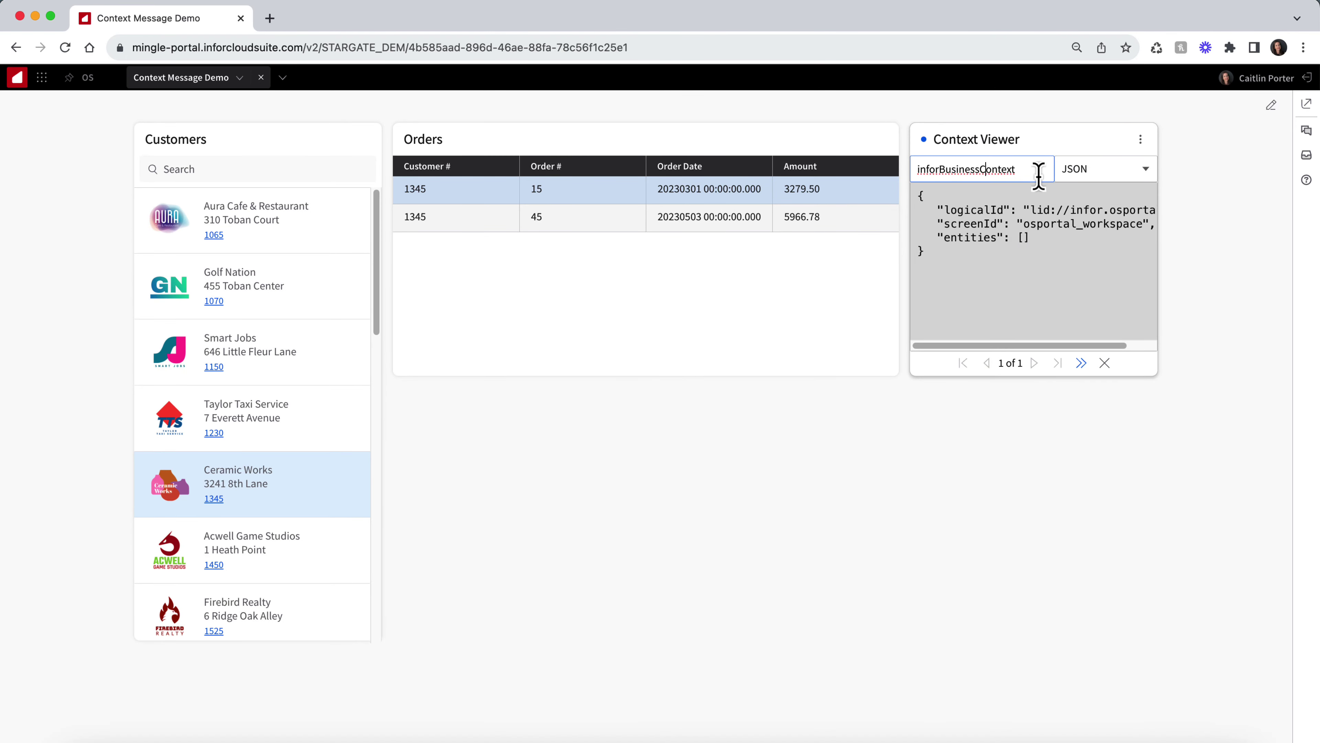
left_click_drag(1039, 177, 849, 177)
type("*")
left_click(265, 226)
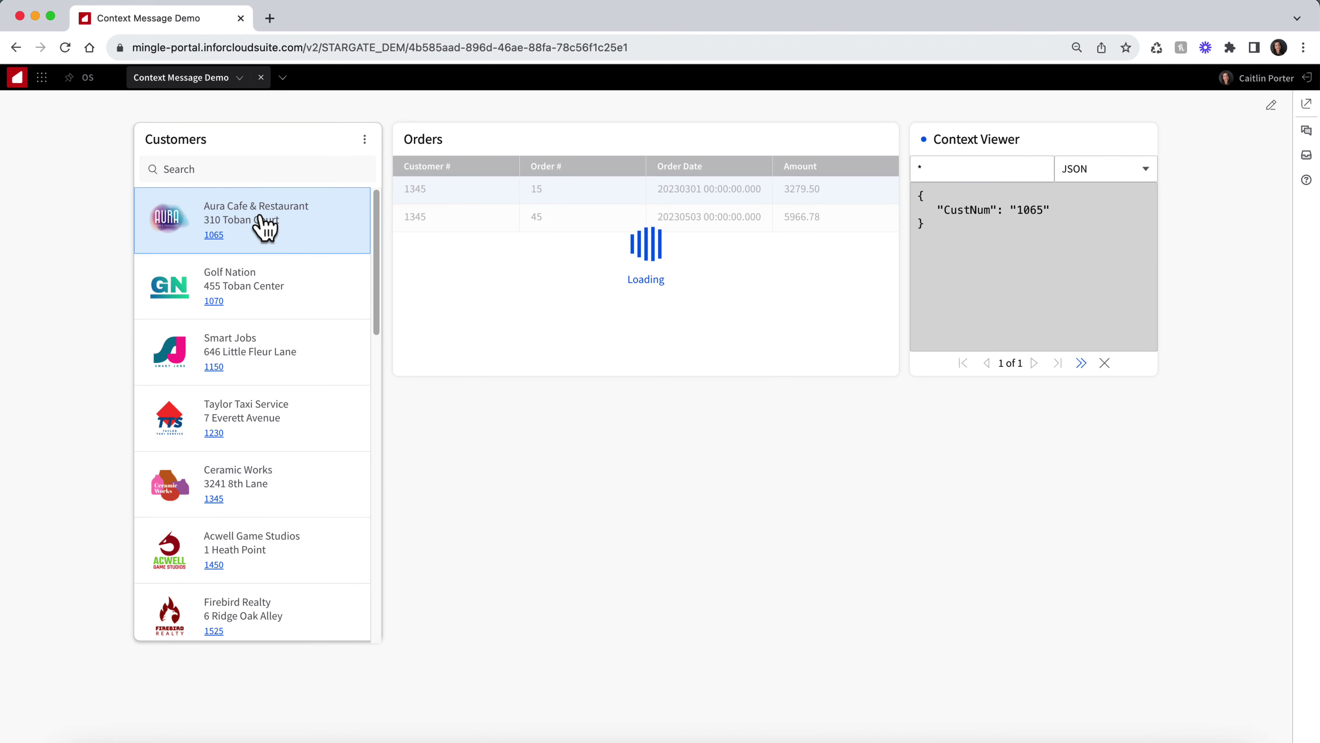
left_click(294, 304)
left_click(289, 360)
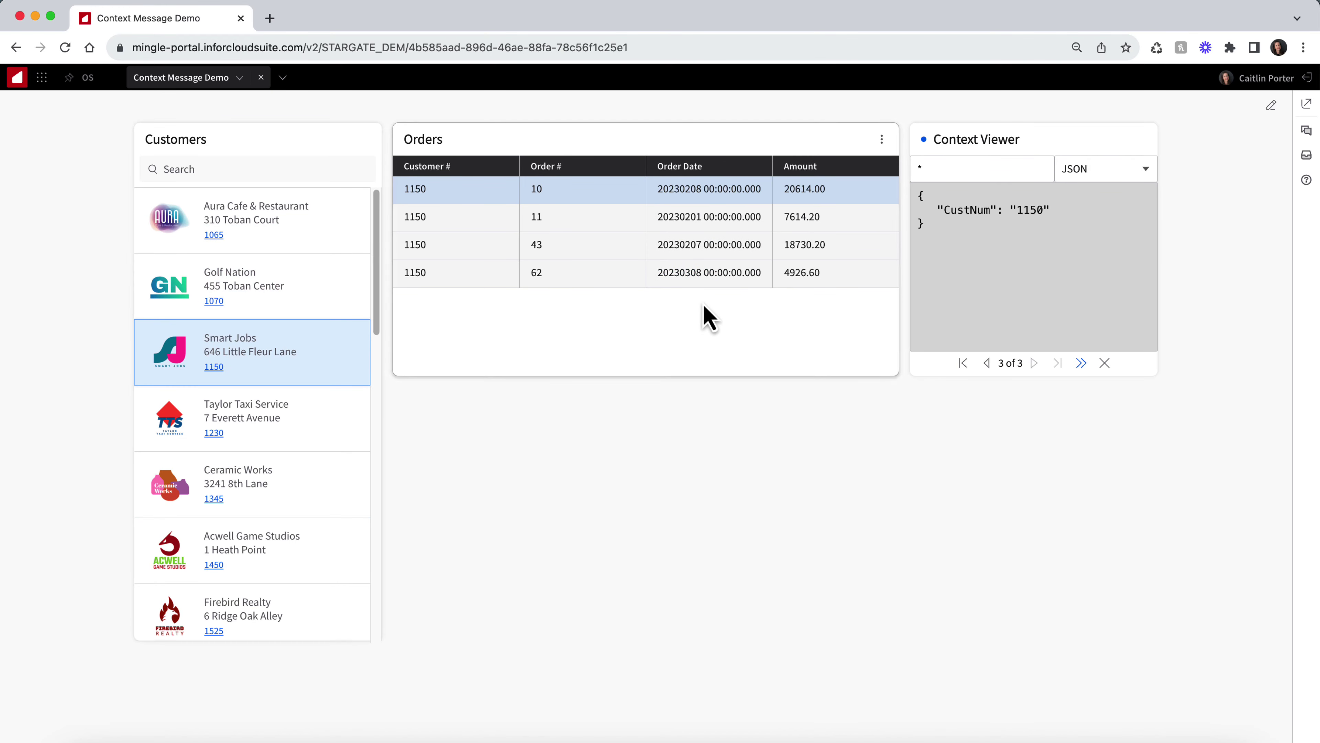
- Narrow the viewer filter to METCustNumV3 and test Golf Nation, Aura Cafe and Taylor Taxi Service
left_click(938, 168)
key("BackSpace")
type("METCustNumV3")
key("Return")
left_click(350, 303)
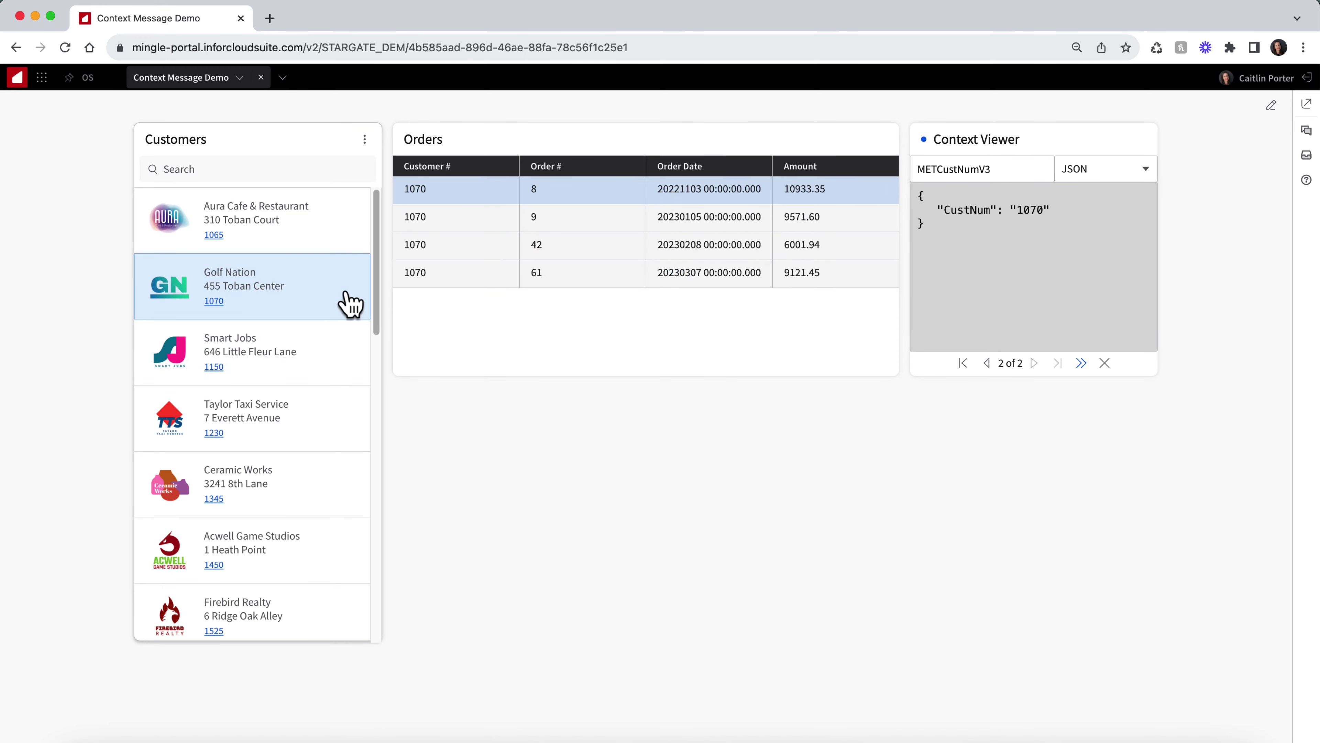
left_click(307, 218)
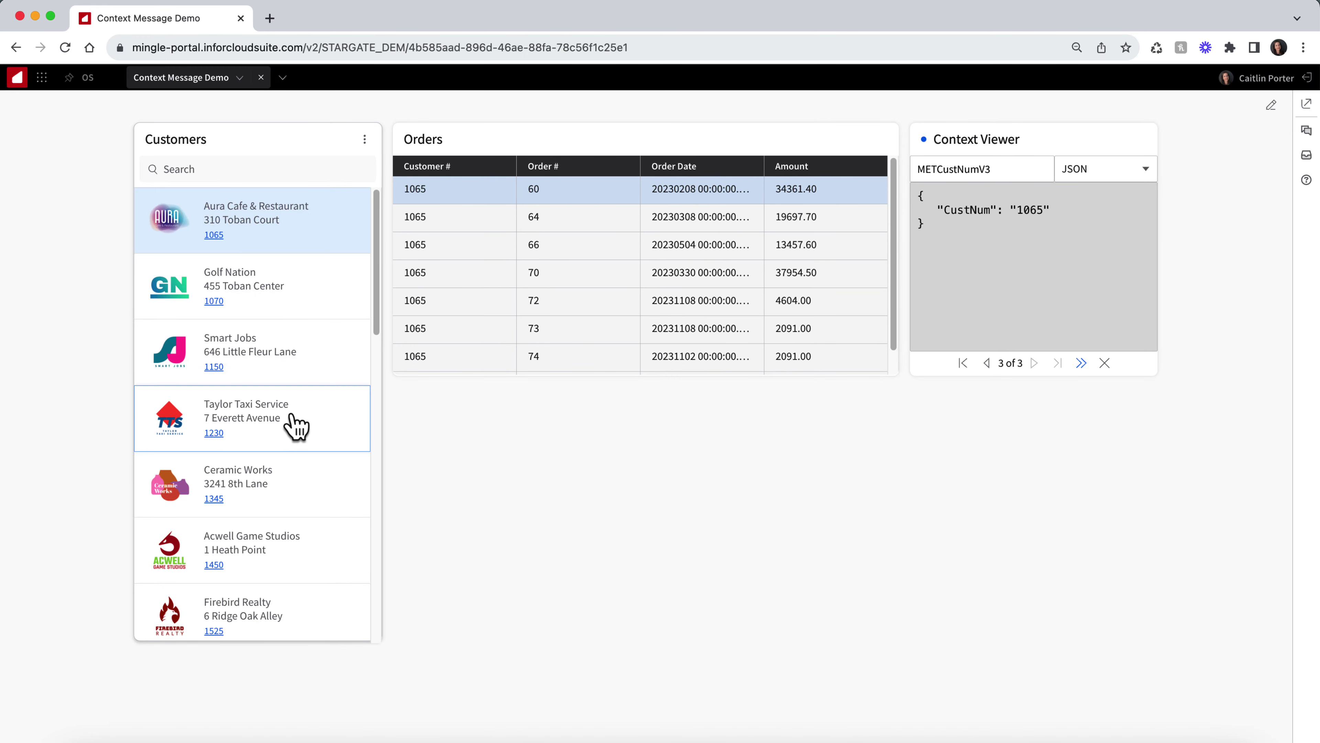
left_click(296, 426)
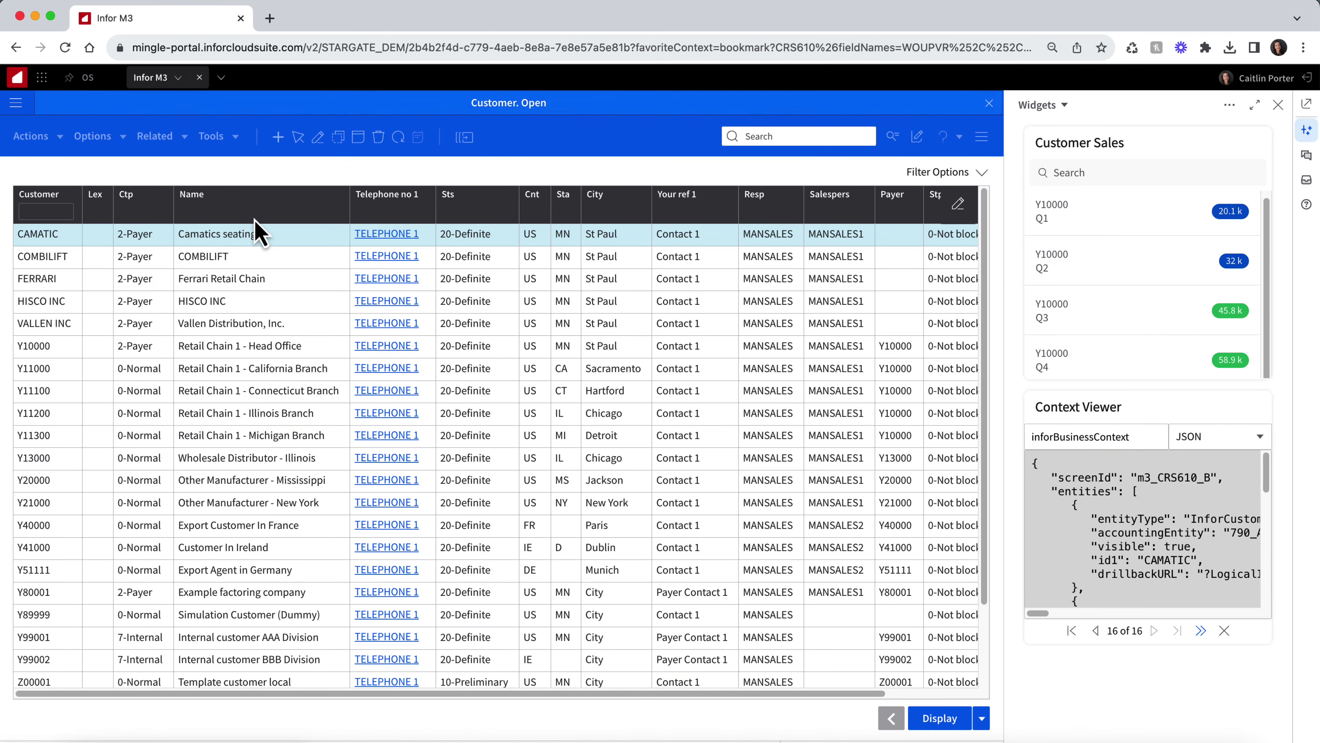
- Inspect inforBusinessContext for FERRARI, HISCO INC, Y10000 and Y11000, then select the viewer's JSON to copy
left_click(236, 279)
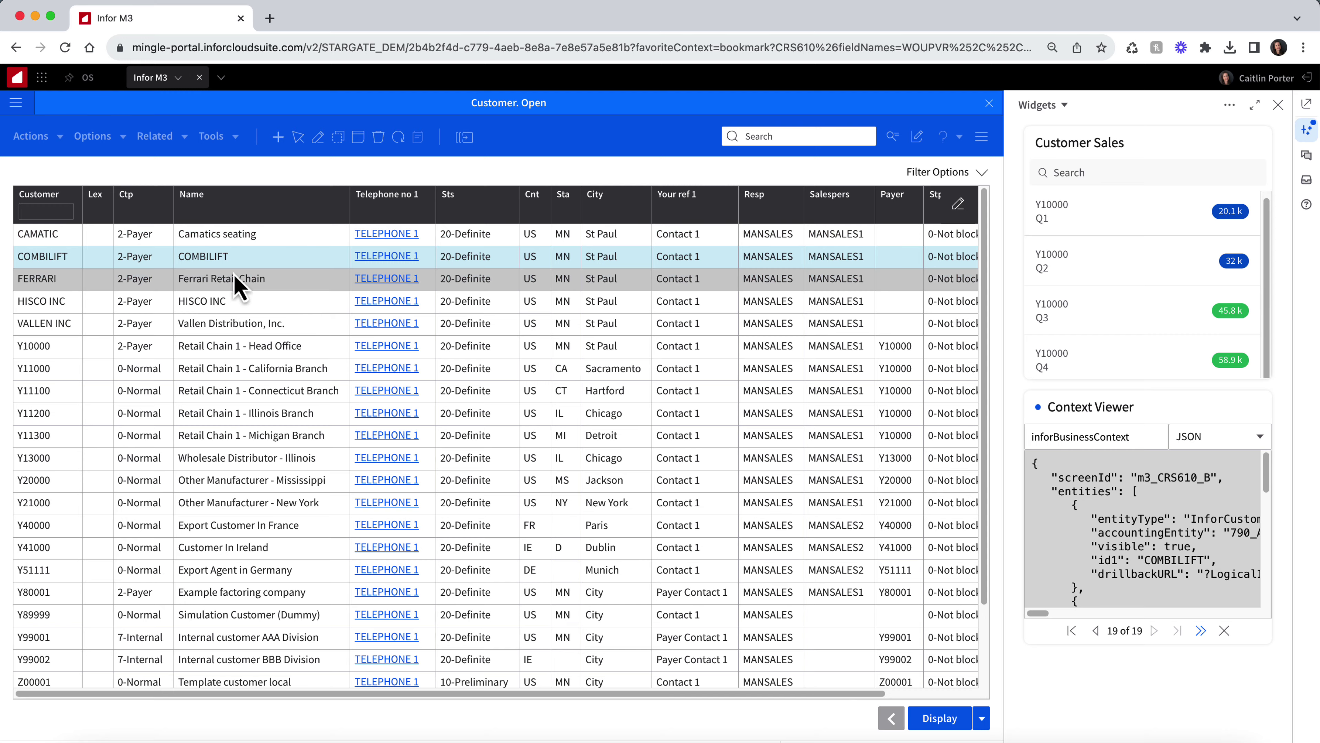
left_click(236, 306)
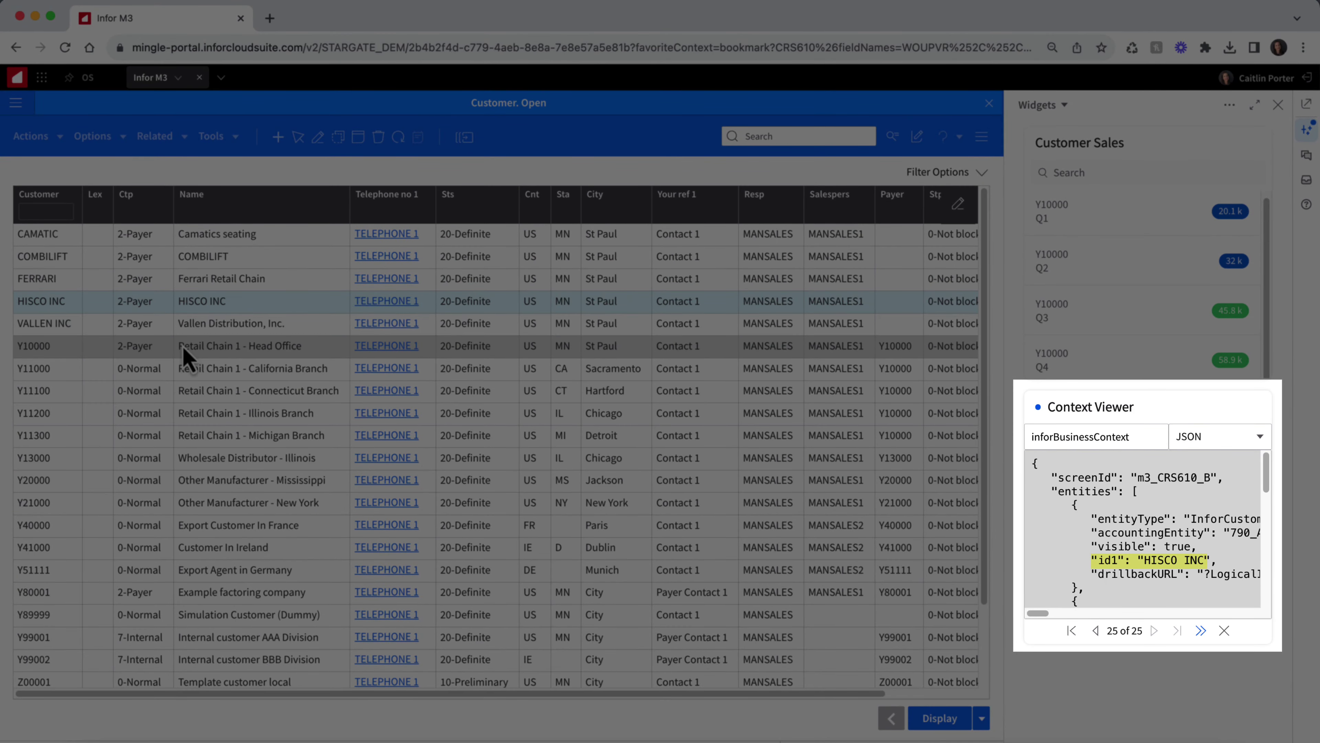
left_click(183, 346)
left_click(193, 370)
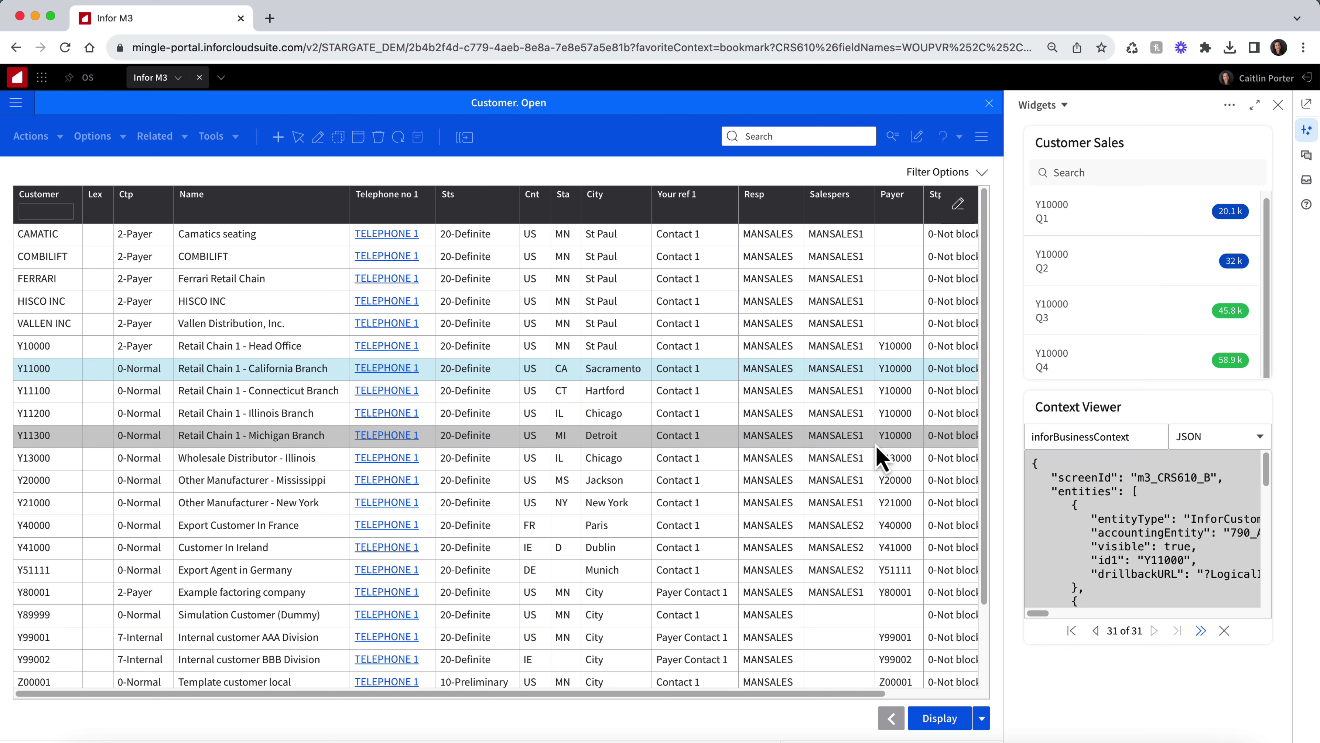
left_click(1129, 494)
key("ctrl+a")
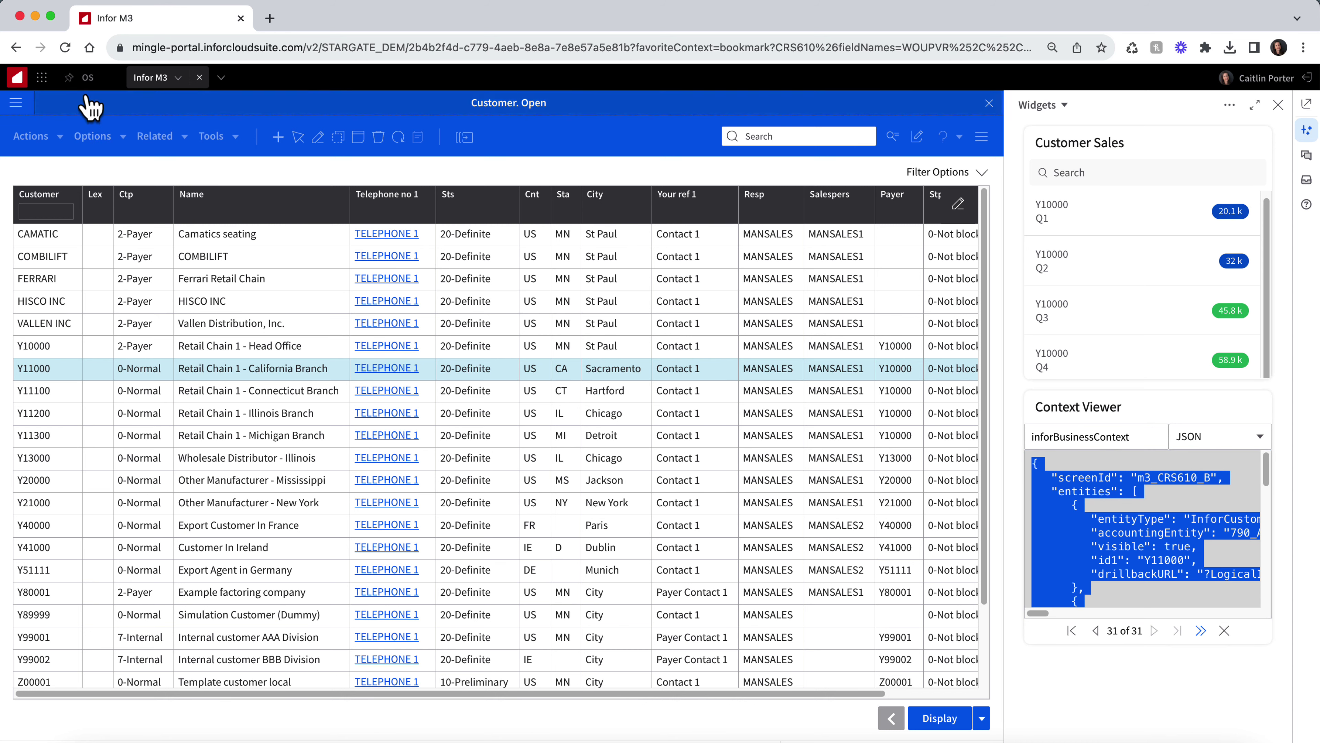
- Start a new context message named M3CustomerV3 and advance to the message schema step
left_click(88, 80)
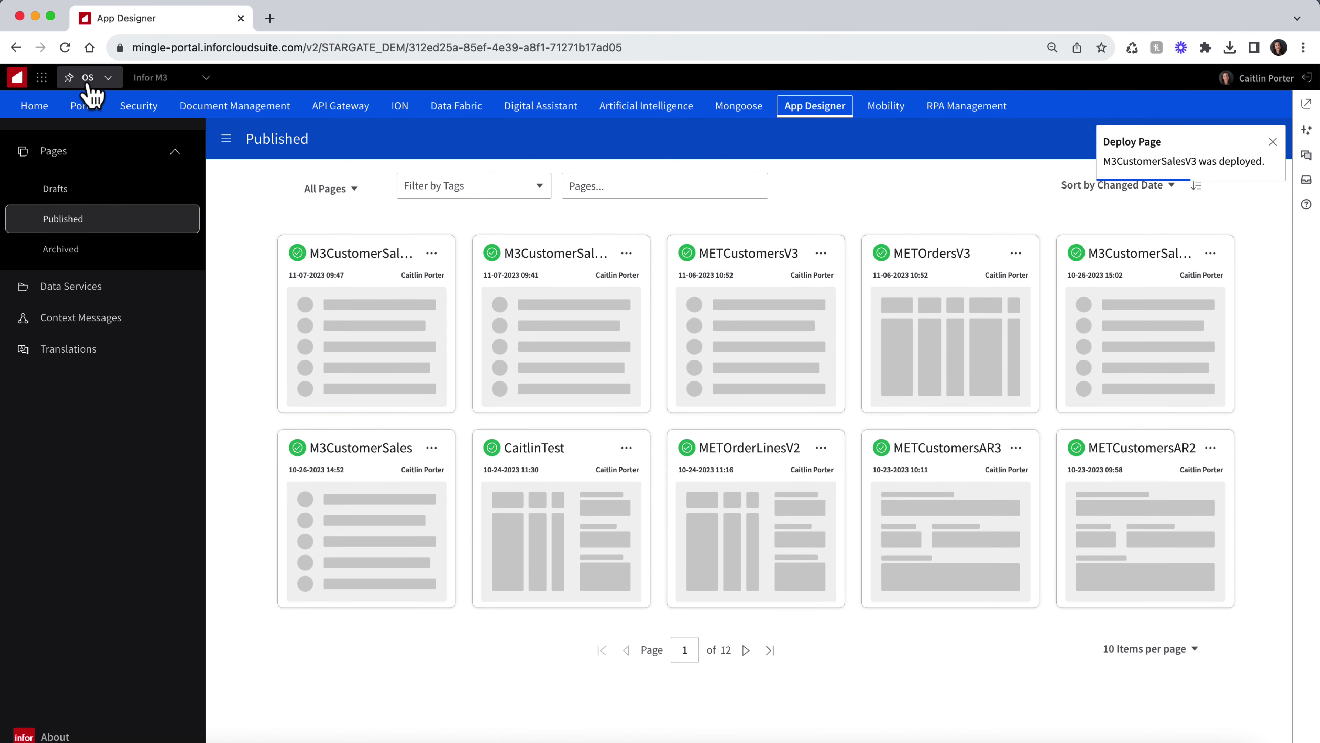
left_click(89, 325)
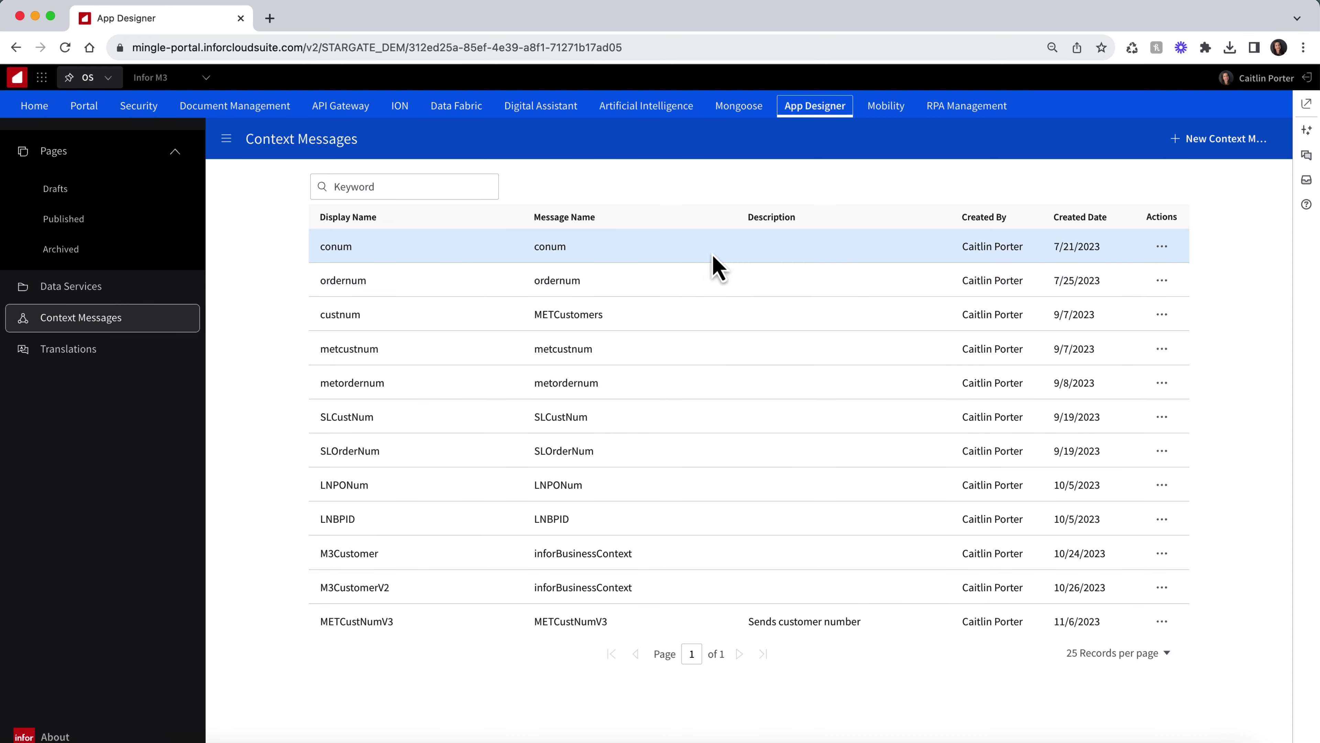
left_click(1226, 139)
type("M3CustomerV3")
left_click(1262, 141)
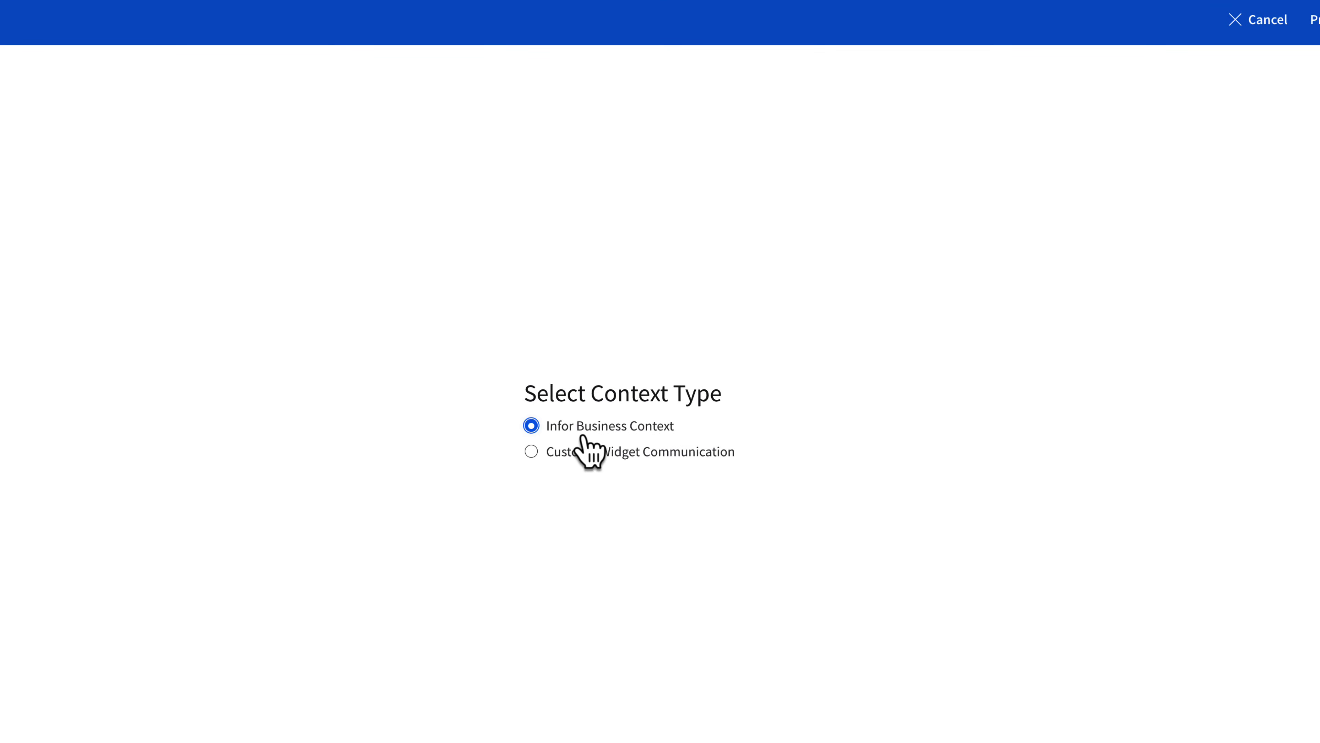
left_click(1260, 141)
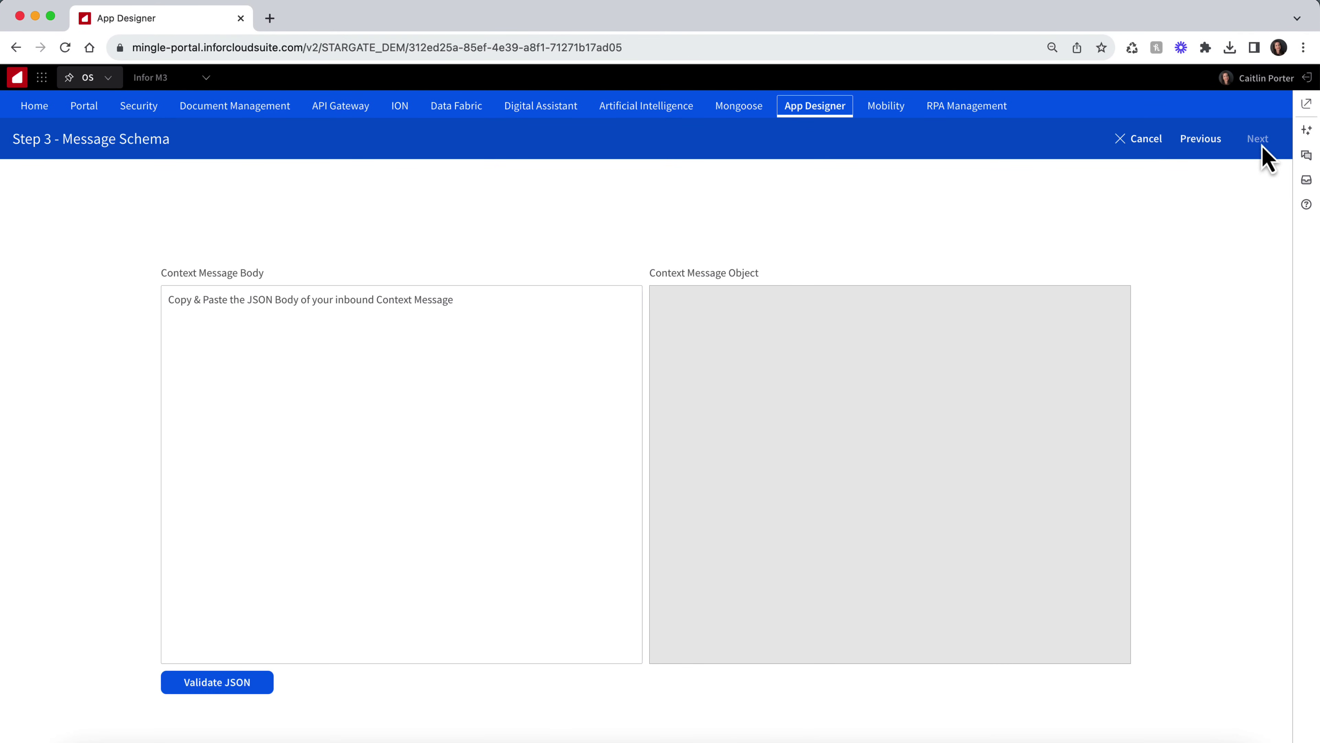
- Paste the inforBusinessContext JSON, validate it, and continue to Define Parameters
left_click(364, 301)
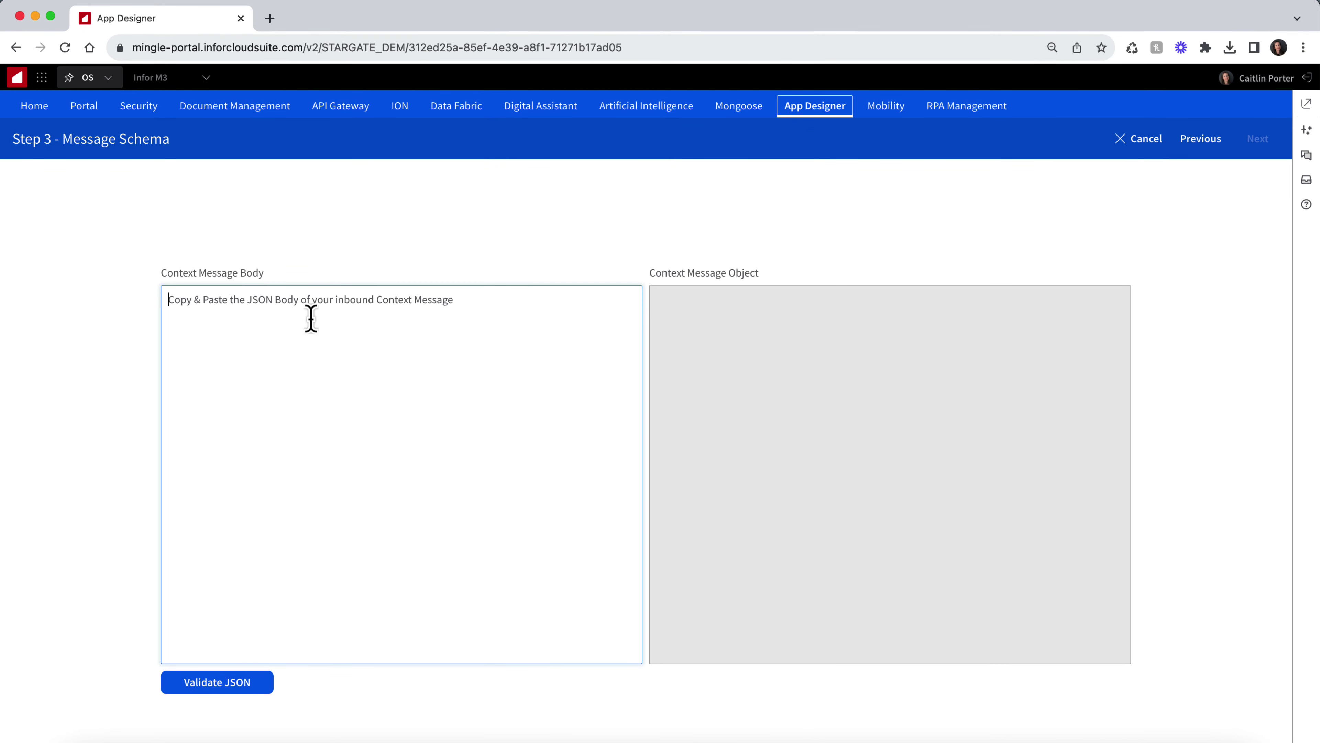
key("super+v")
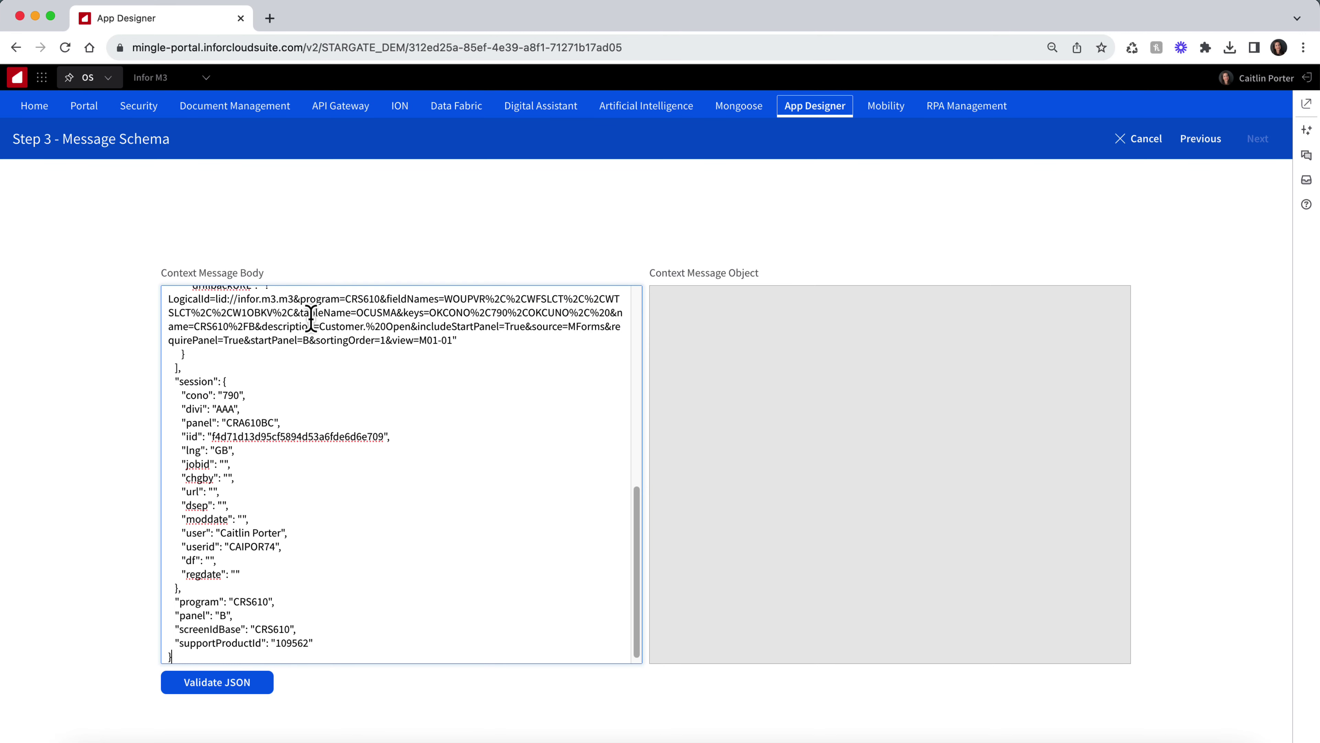
left_click(217, 682)
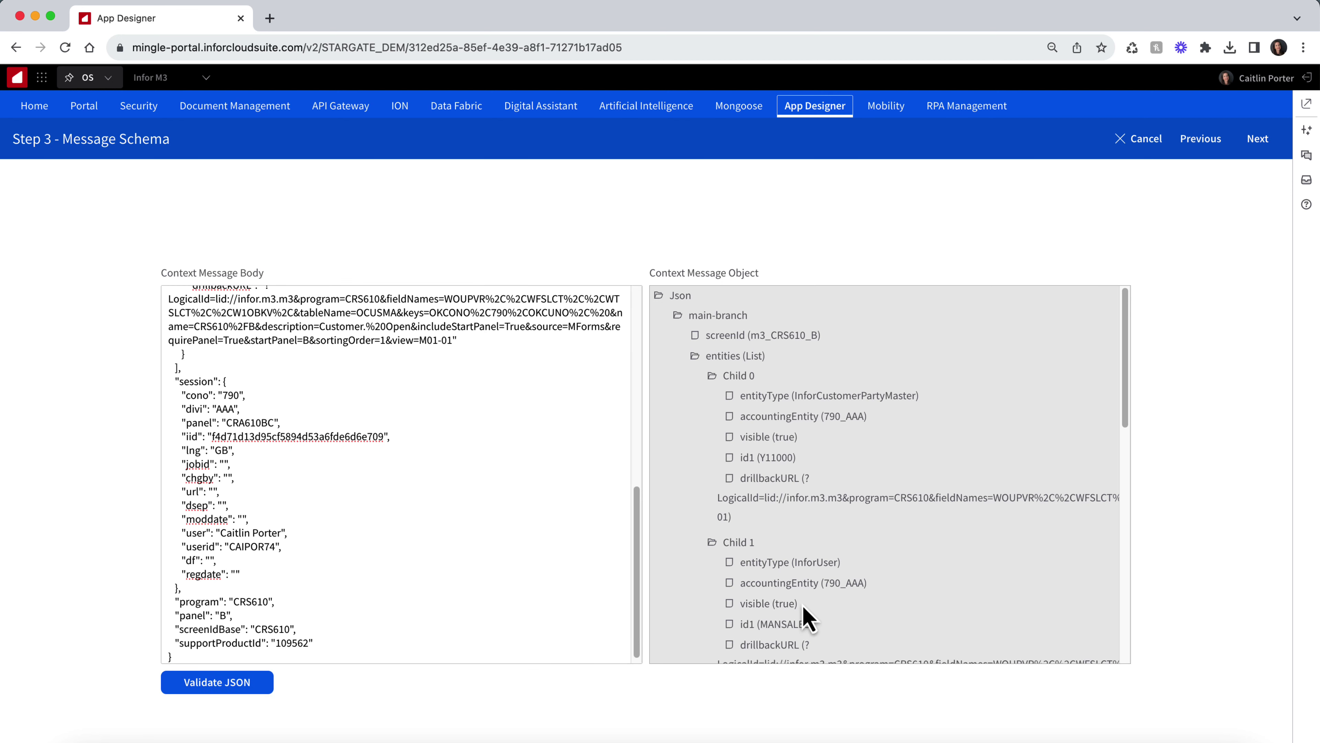
scroll(807, 613, "down", 5)
scroll(810, 598, "down", 5)
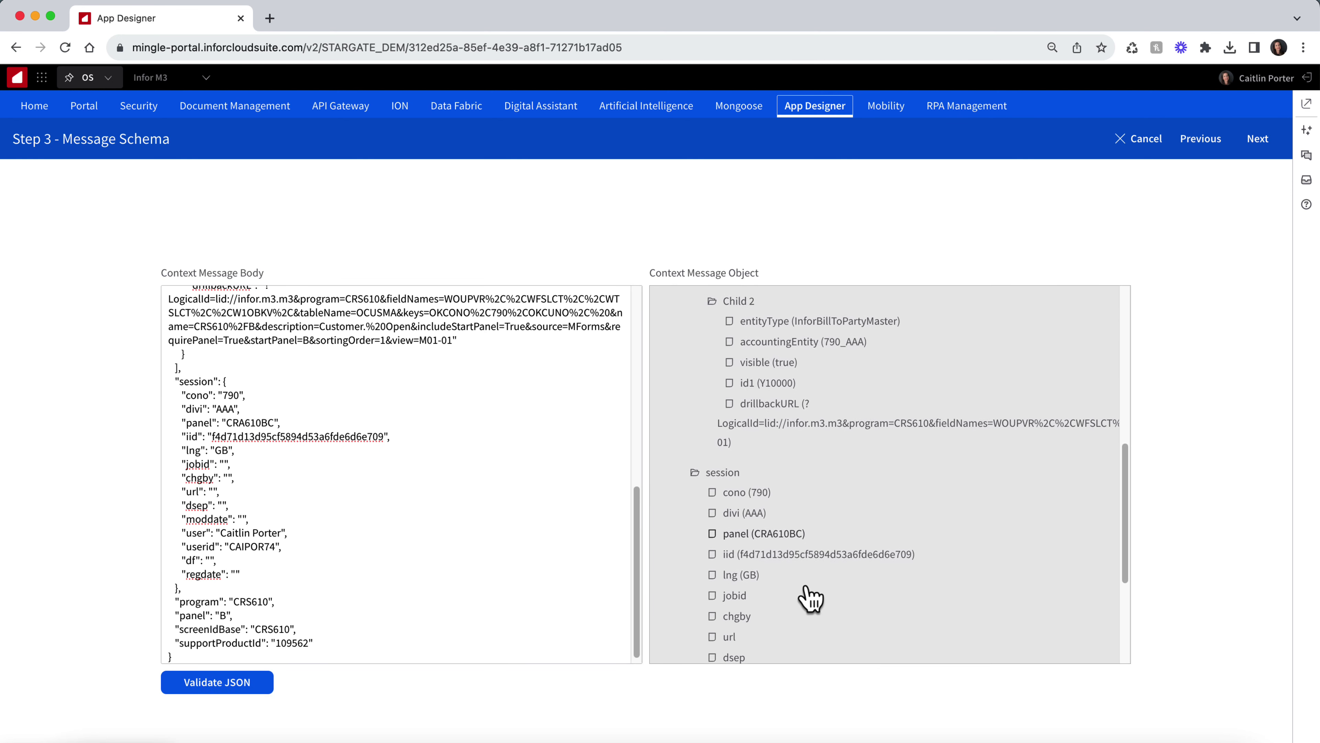
left_click(1257, 140)
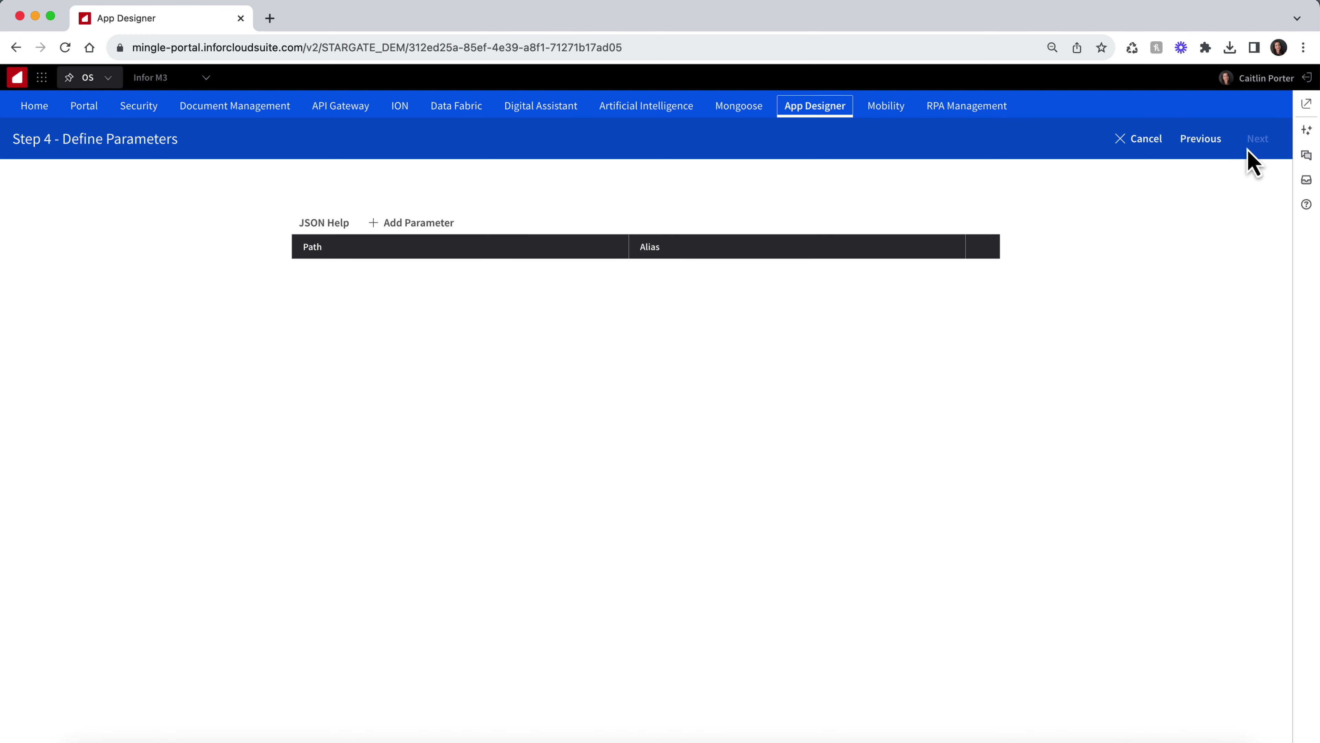
- Add entities Child 0 id1 as a parameter, review the structure, and finish M3CustomerV3
left_click(413, 224)
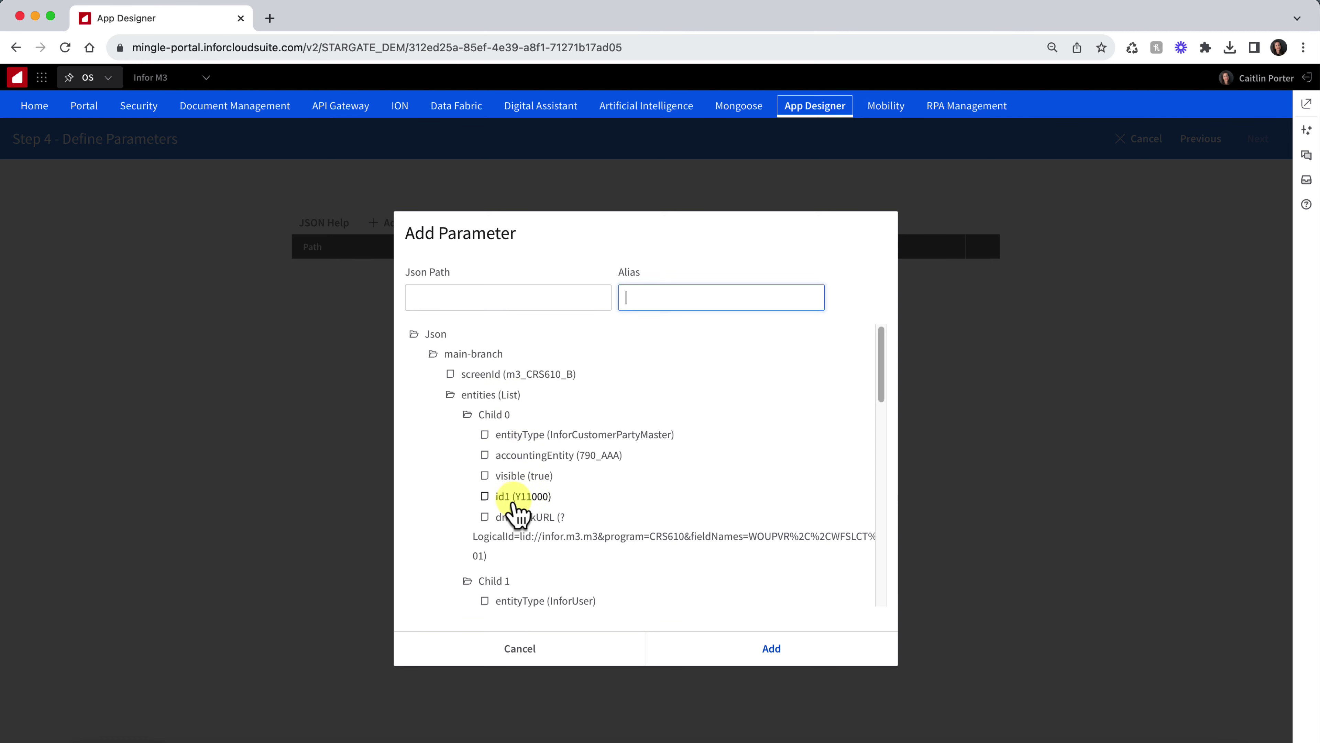
left_click(772, 650)
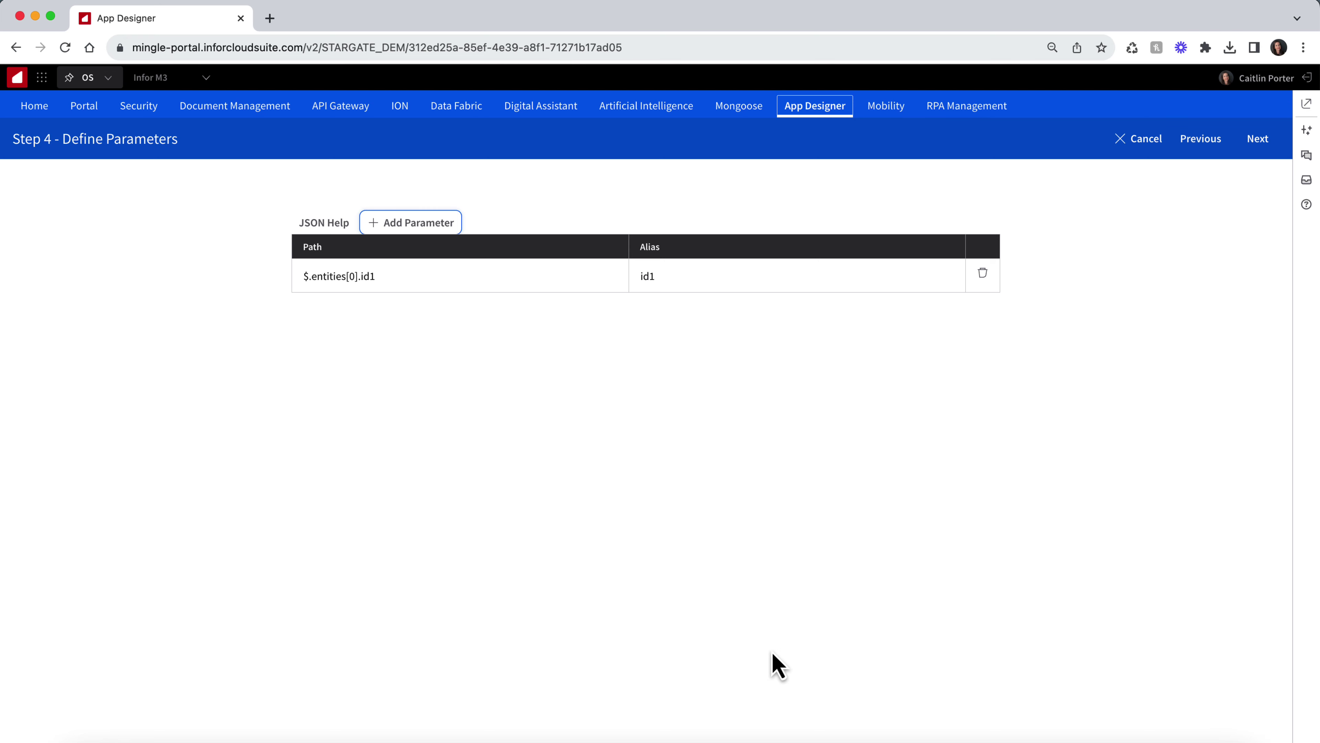
left_click(653, 281)
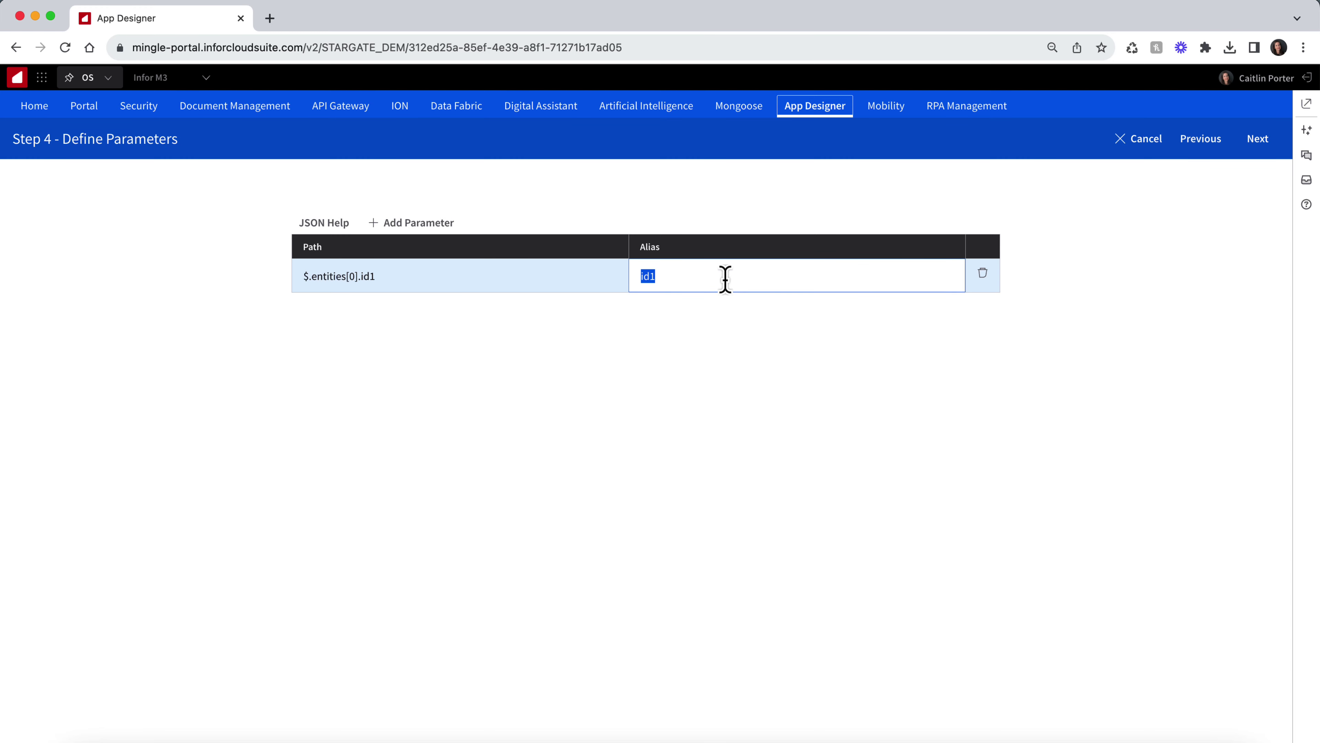
left_click(1258, 138)
left_click(910, 465)
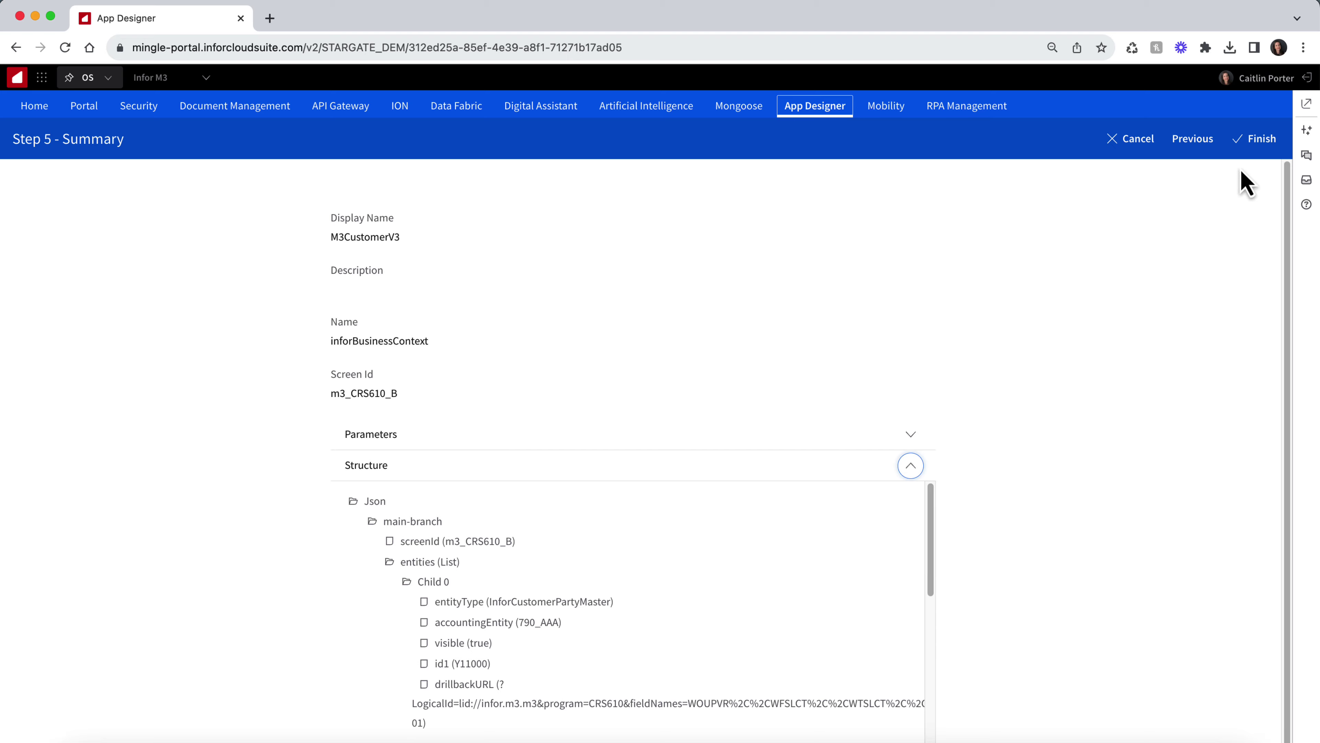
left_click(1262, 138)
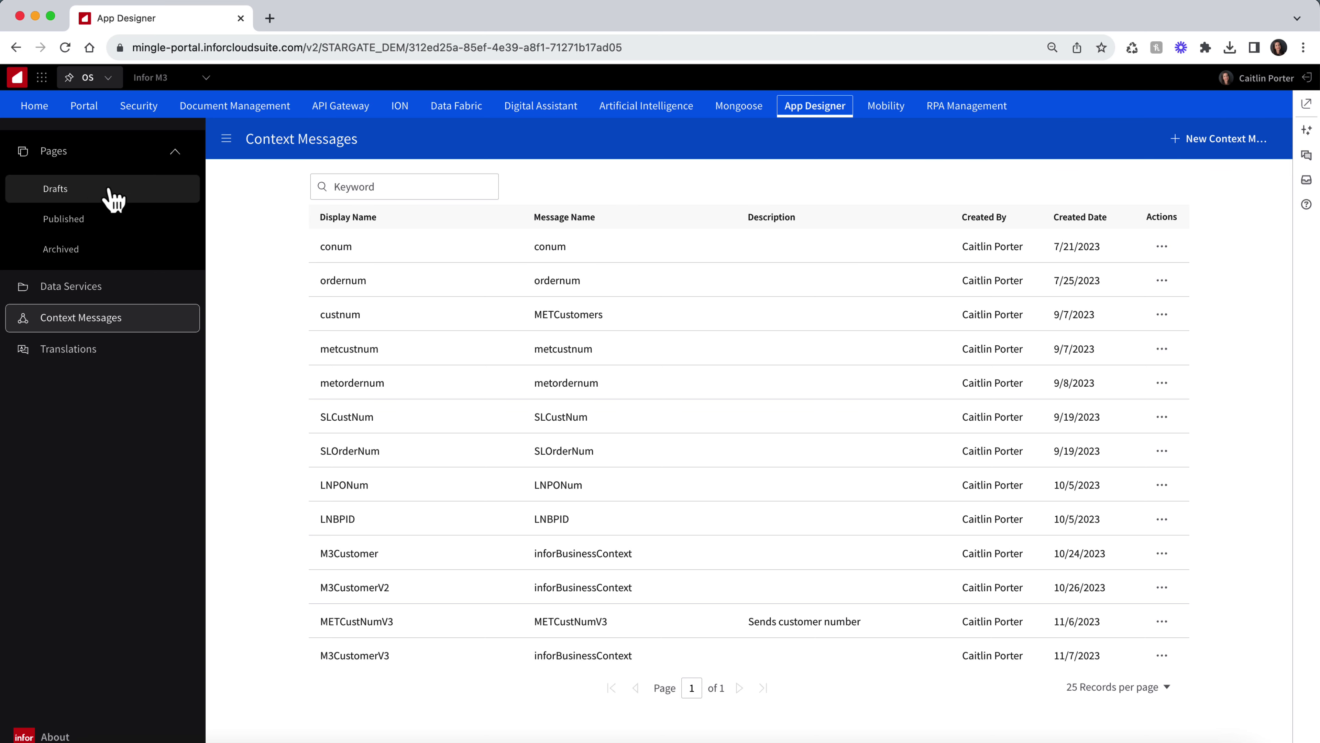
- Open the M3CustomerSalesV3 draft page for editing
left_click(88, 199)
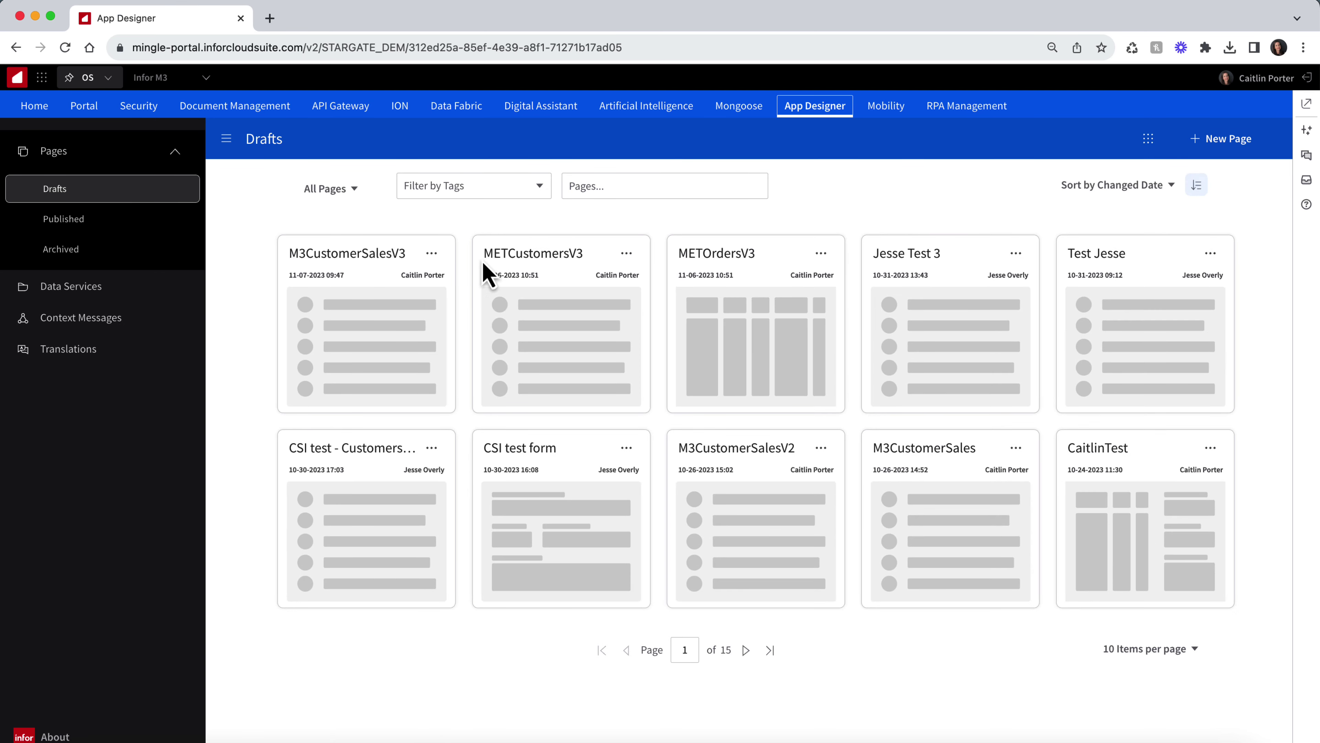
left_click(432, 254)
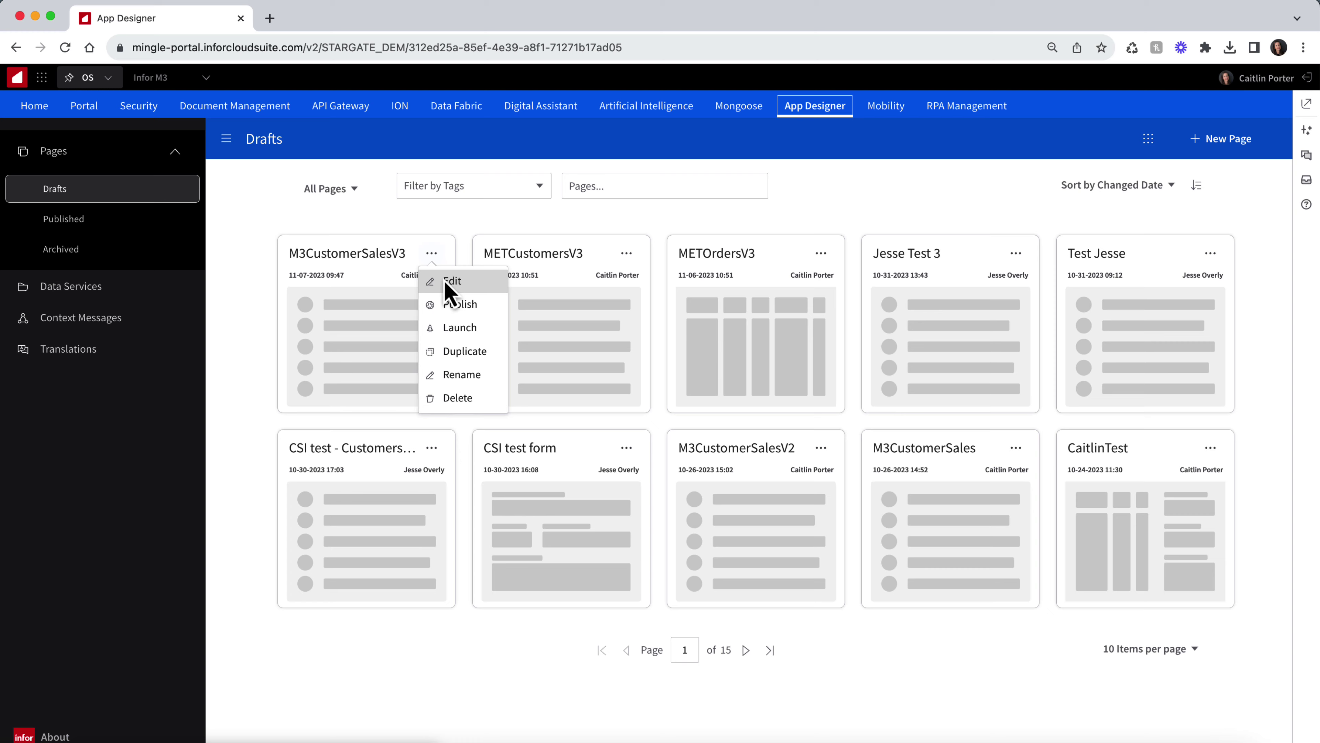
left_click(439, 294)
- Receive M3CustomerV3 with id1 mapped to the filter field, then save and finish the page
left_click(143, 384)
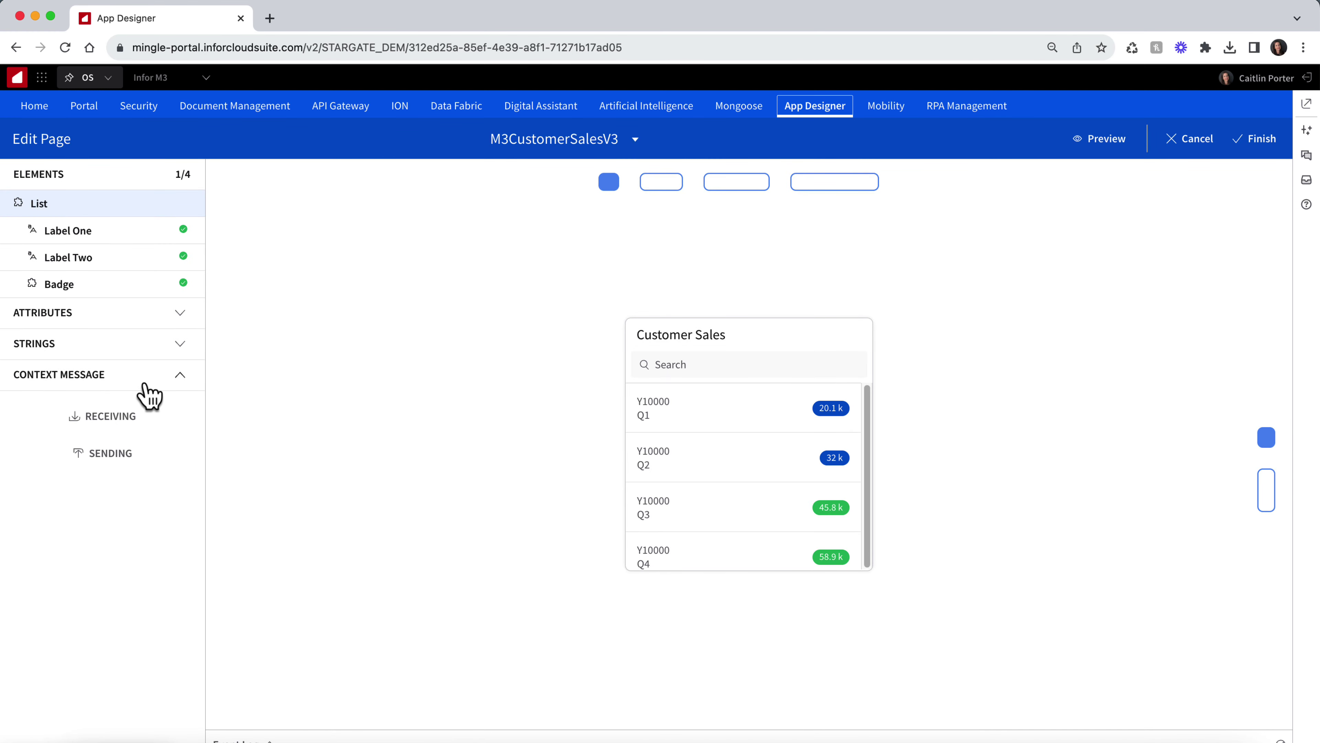
left_click(112, 420)
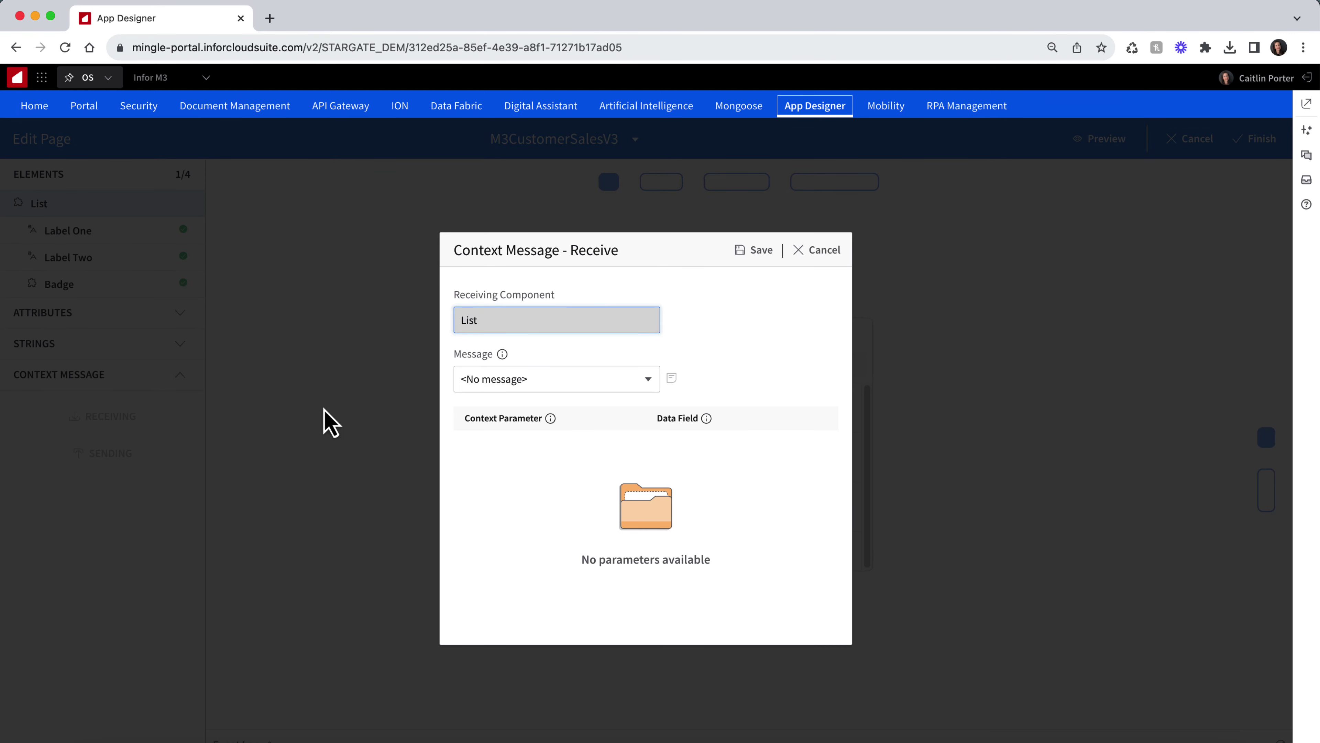
left_click(645, 390)
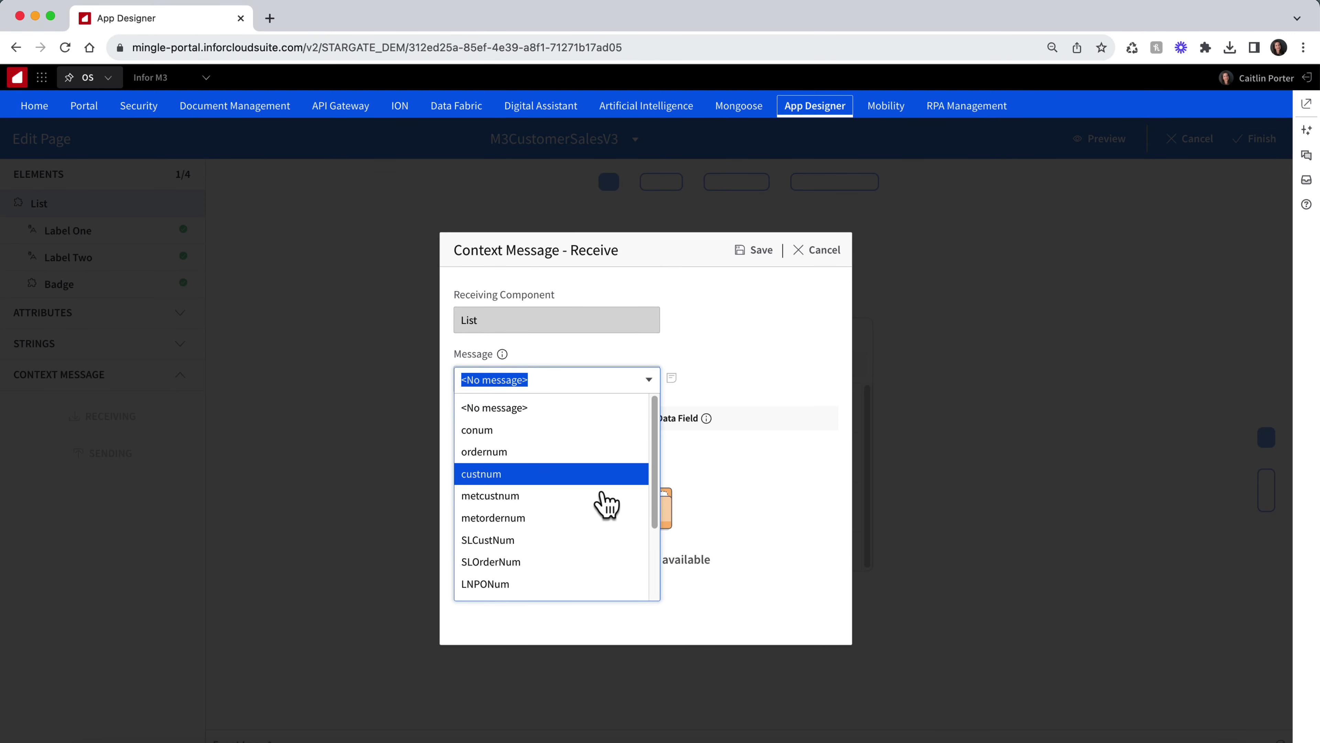
scroll(603, 514, "down", 3)
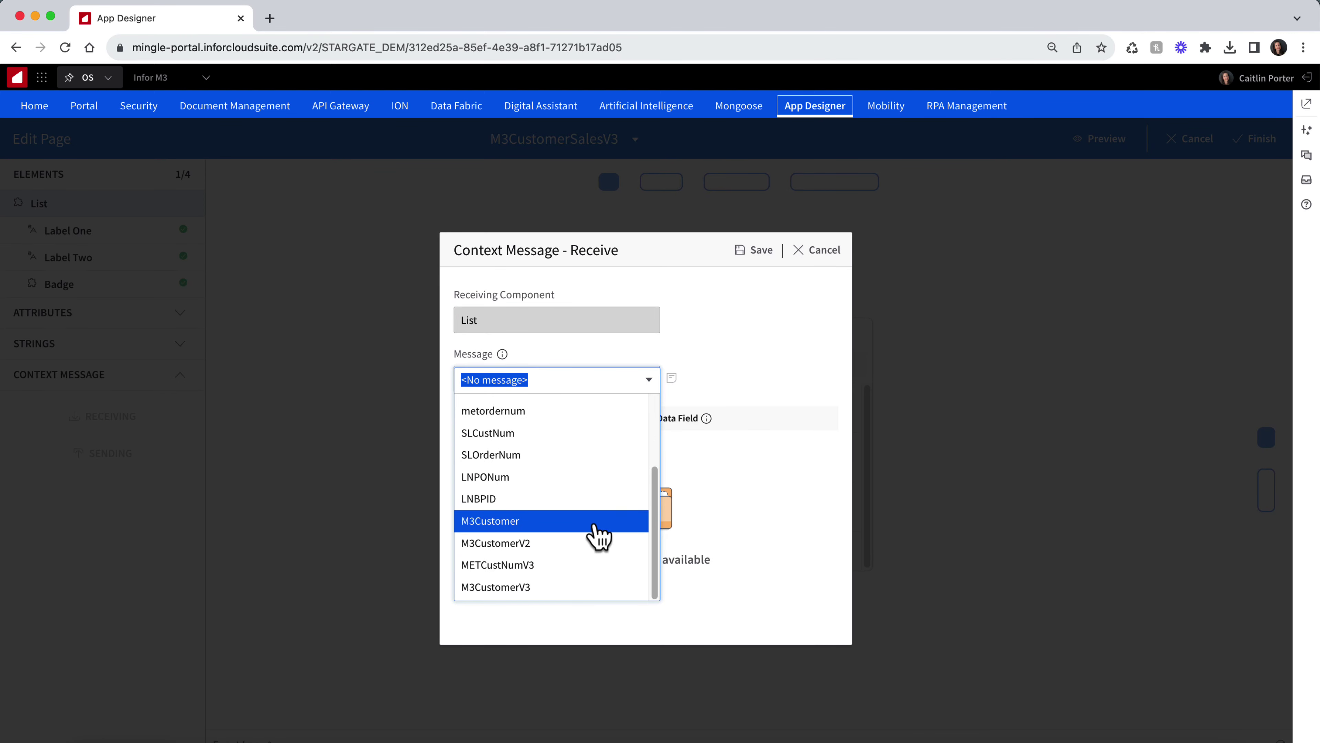
left_click(557, 593)
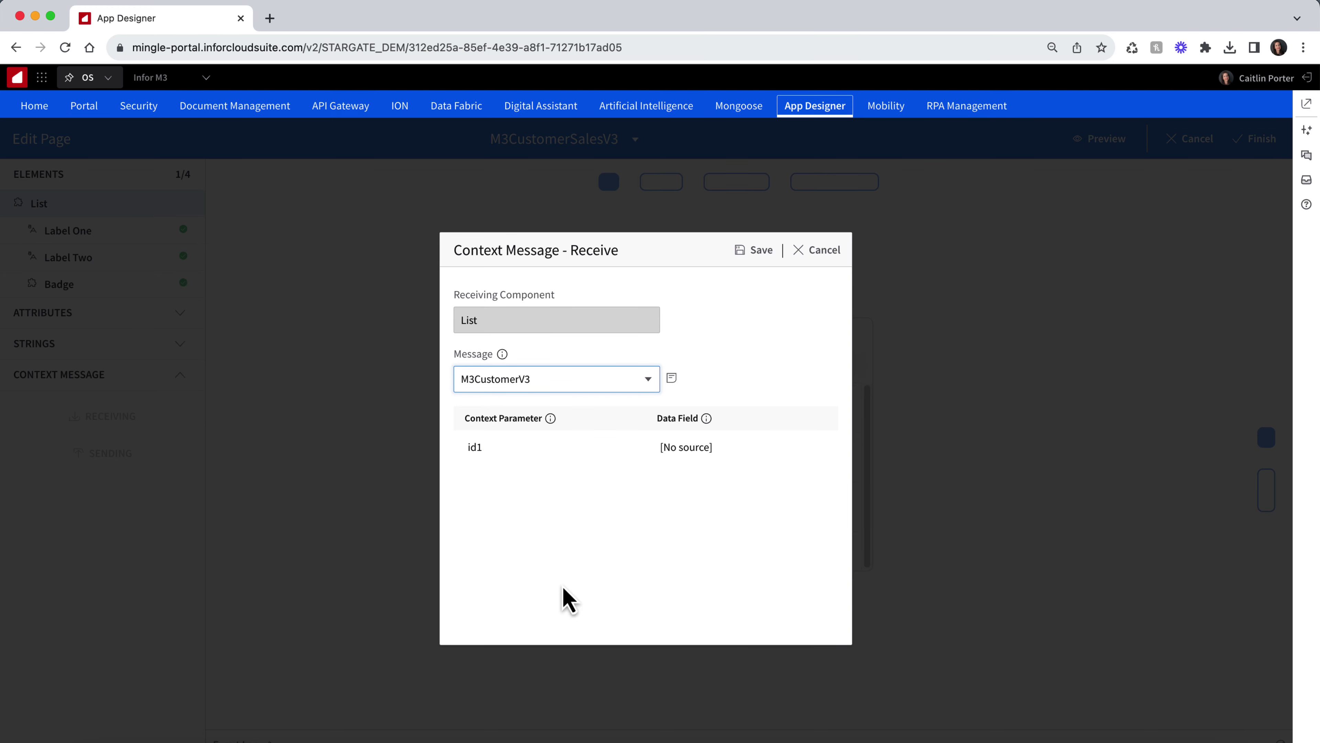
left_click(773, 451)
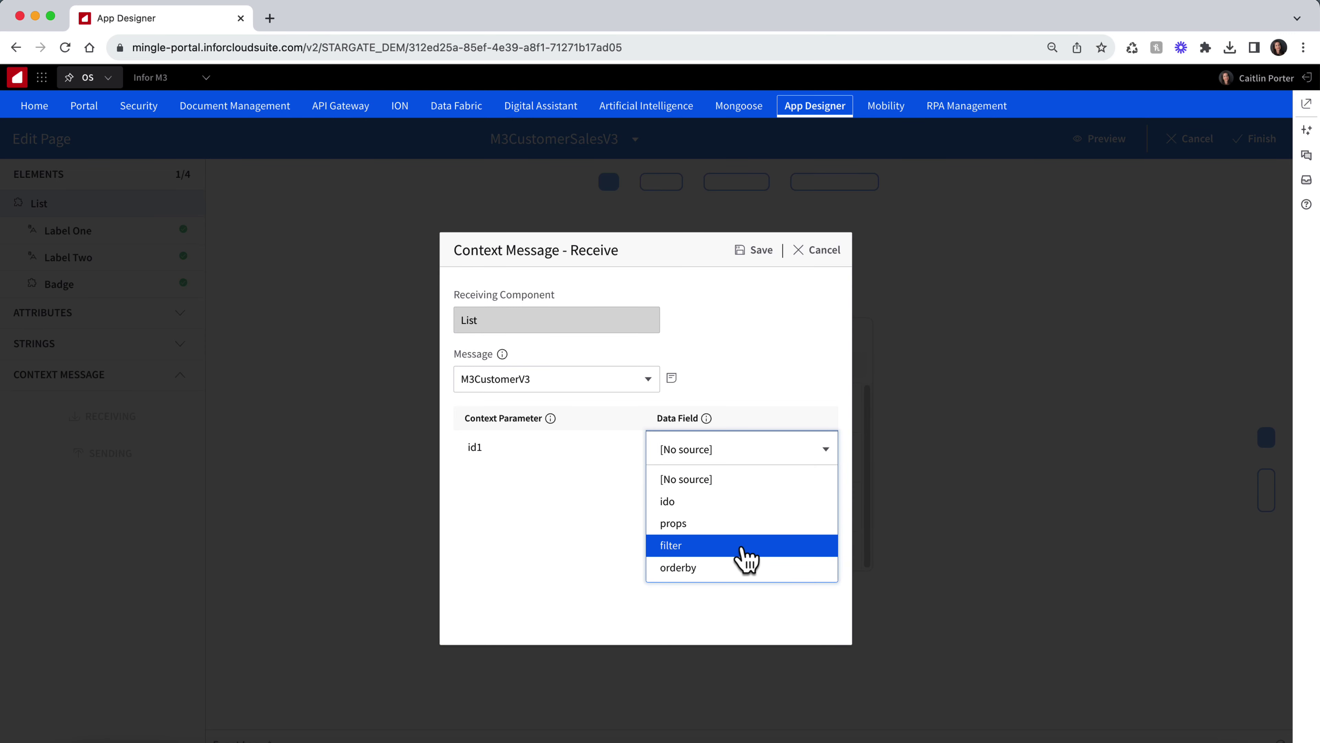
left_click(747, 556)
left_click(755, 250)
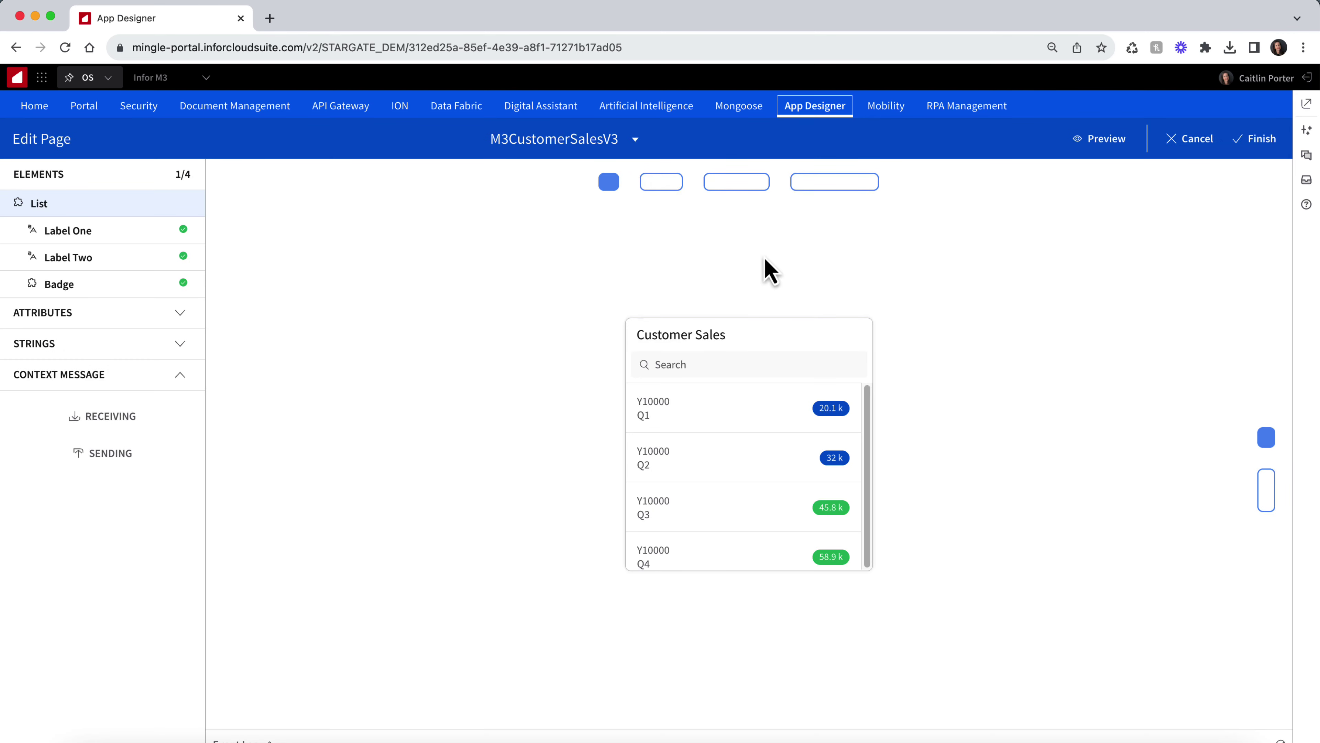
left_click(1268, 140)
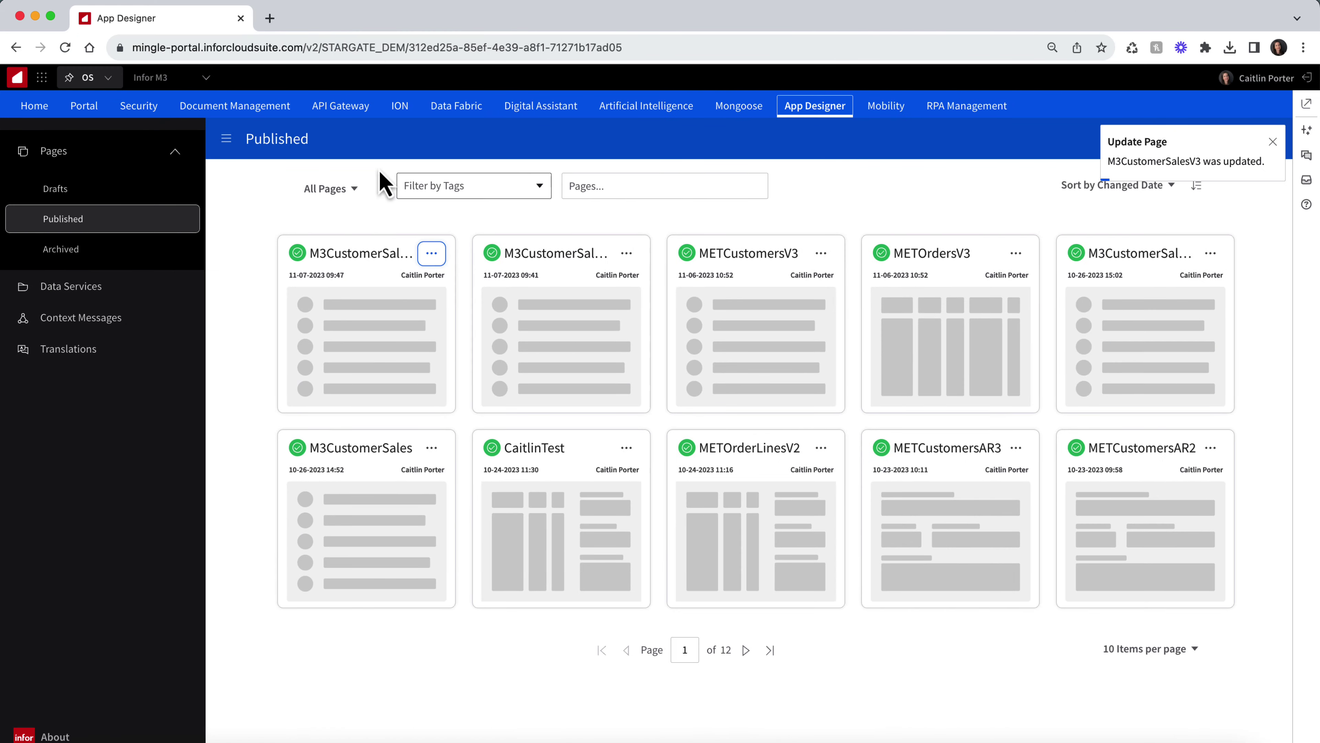
- Reload Infor M3 and confirm Customer Sales follows customers Y10000 and then Y11000
left_click(173, 83)
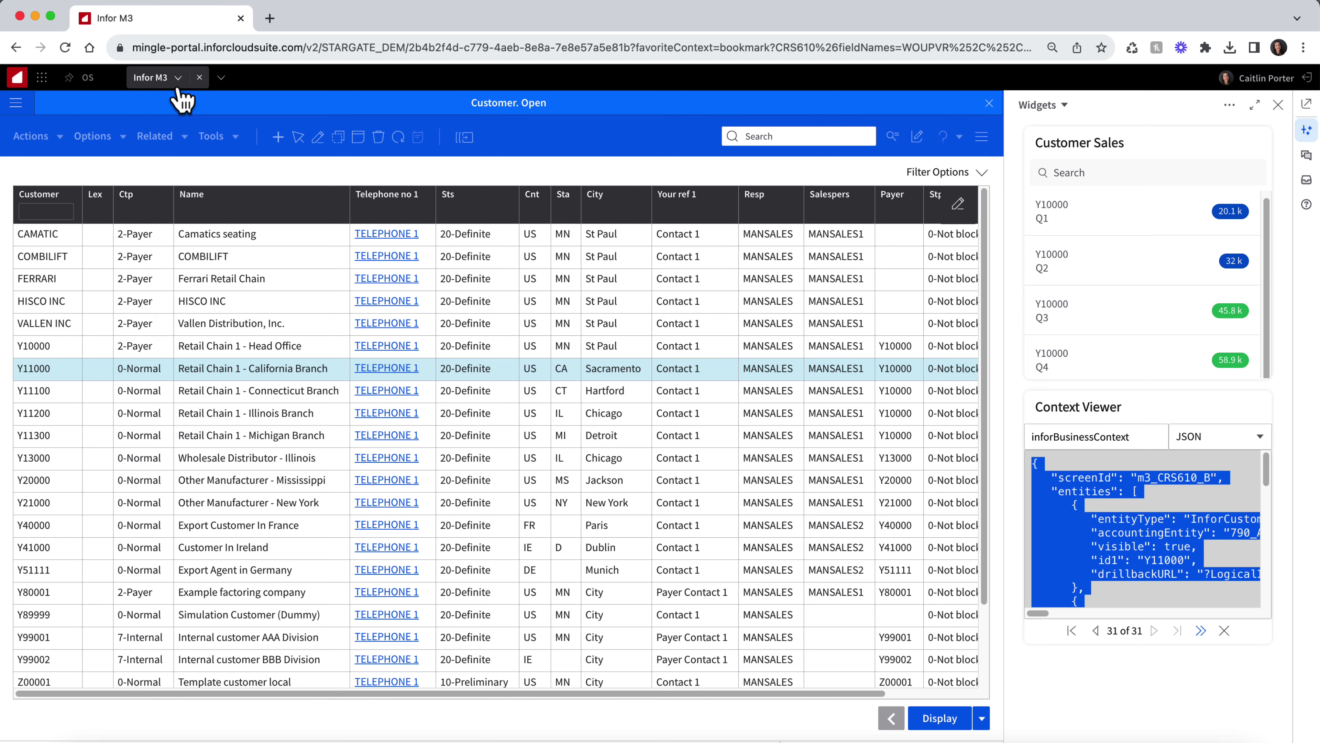
left_click(64, 47)
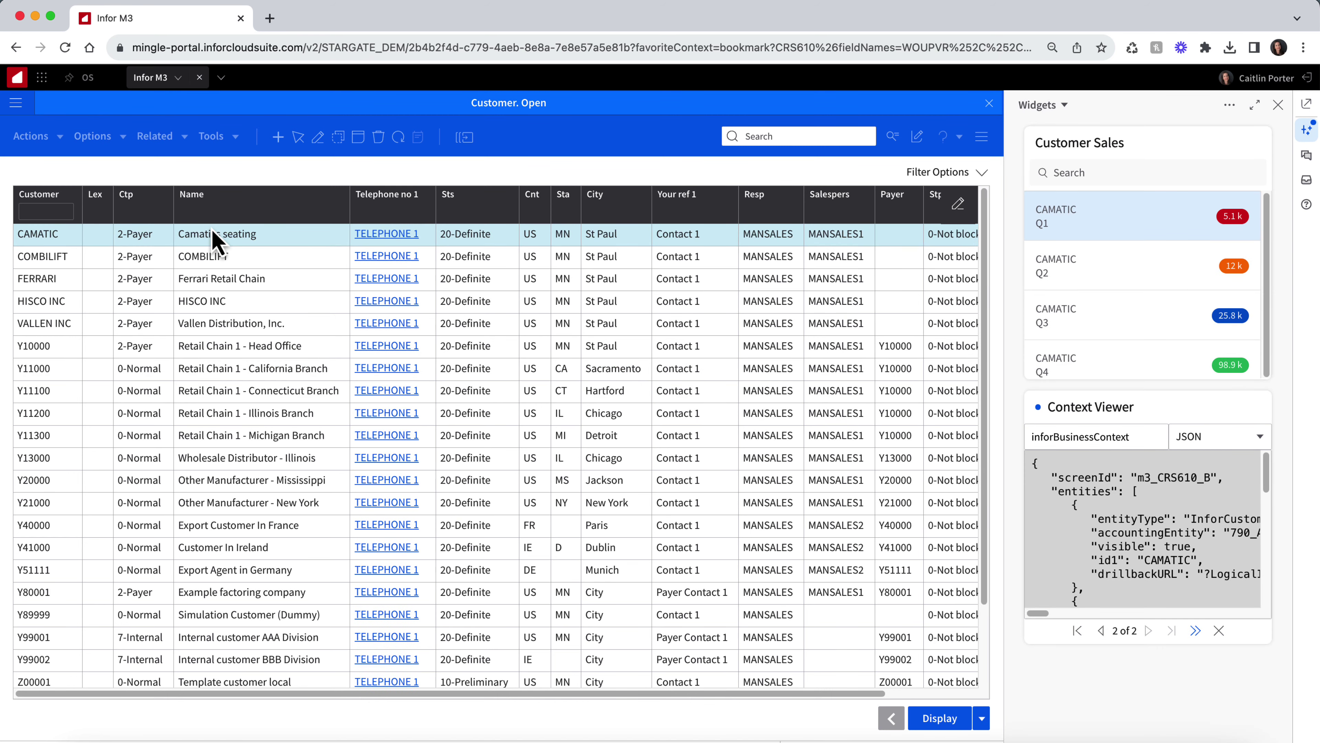
left_click(186, 345)
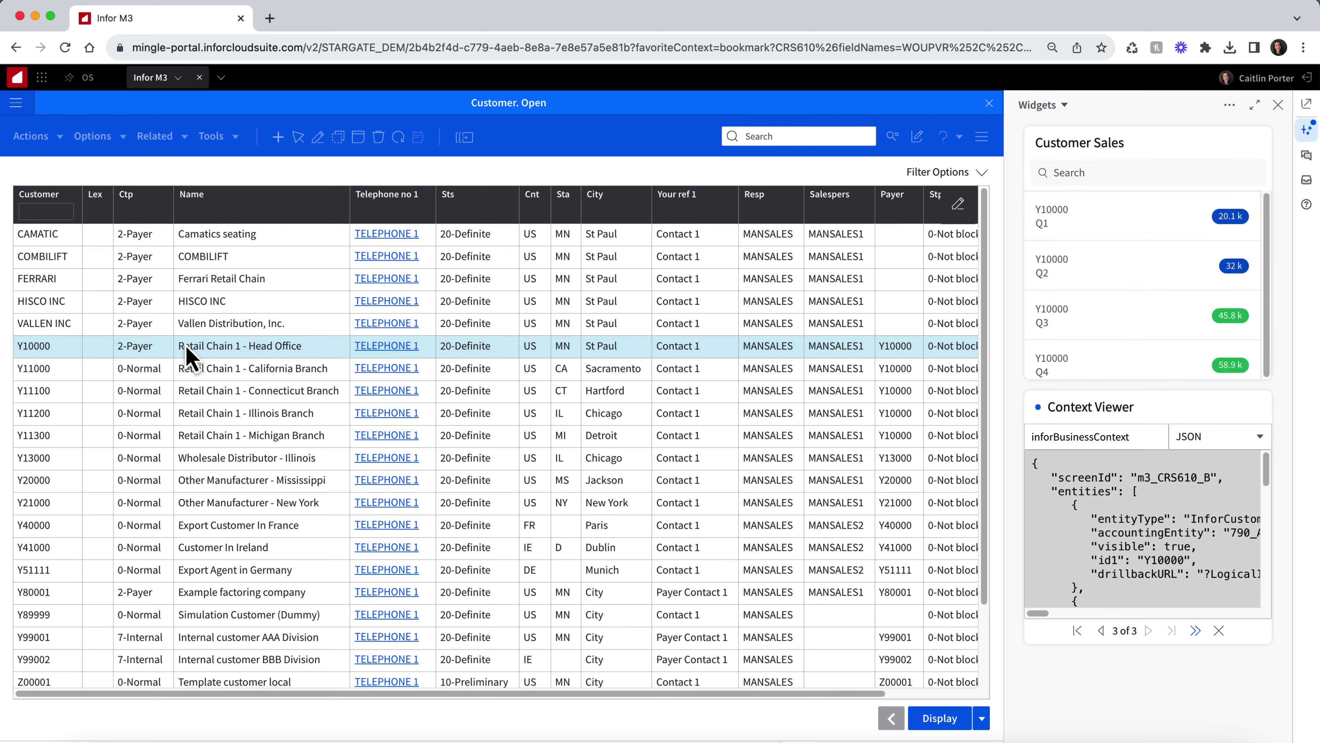
left_click(192, 369)
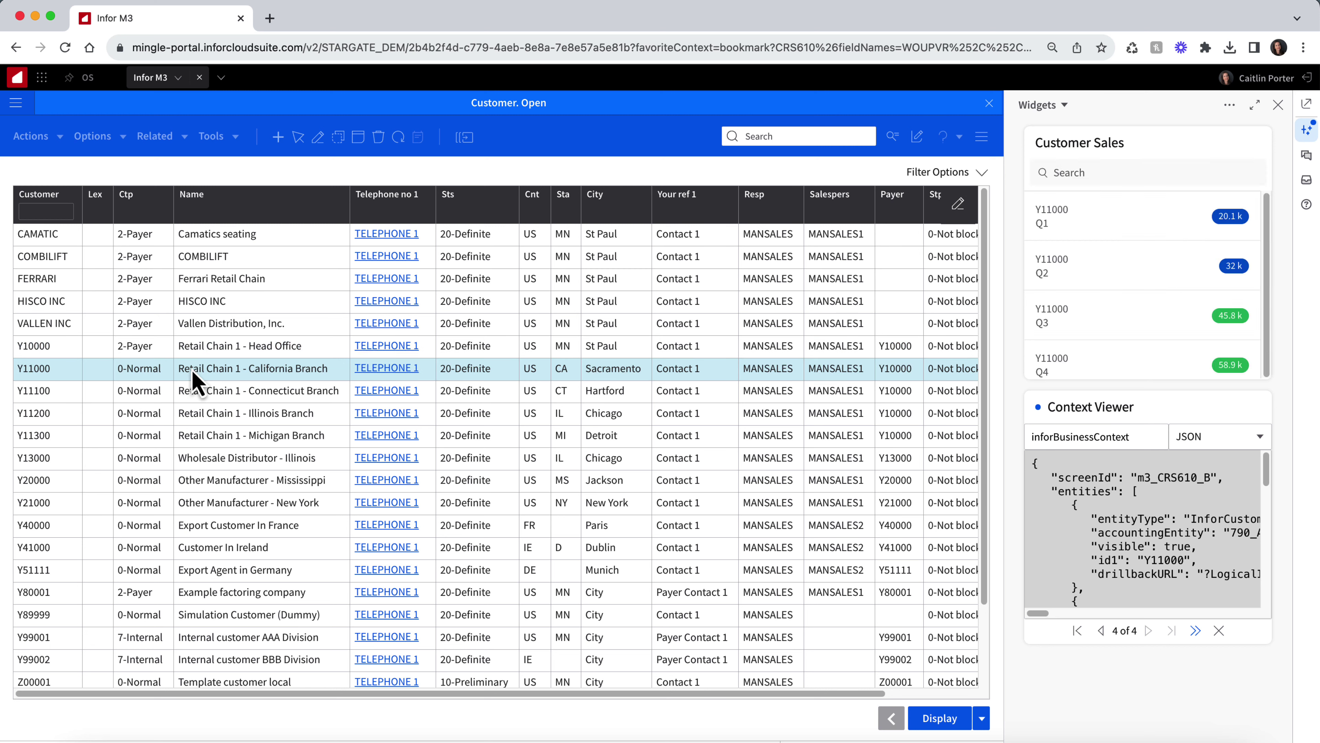